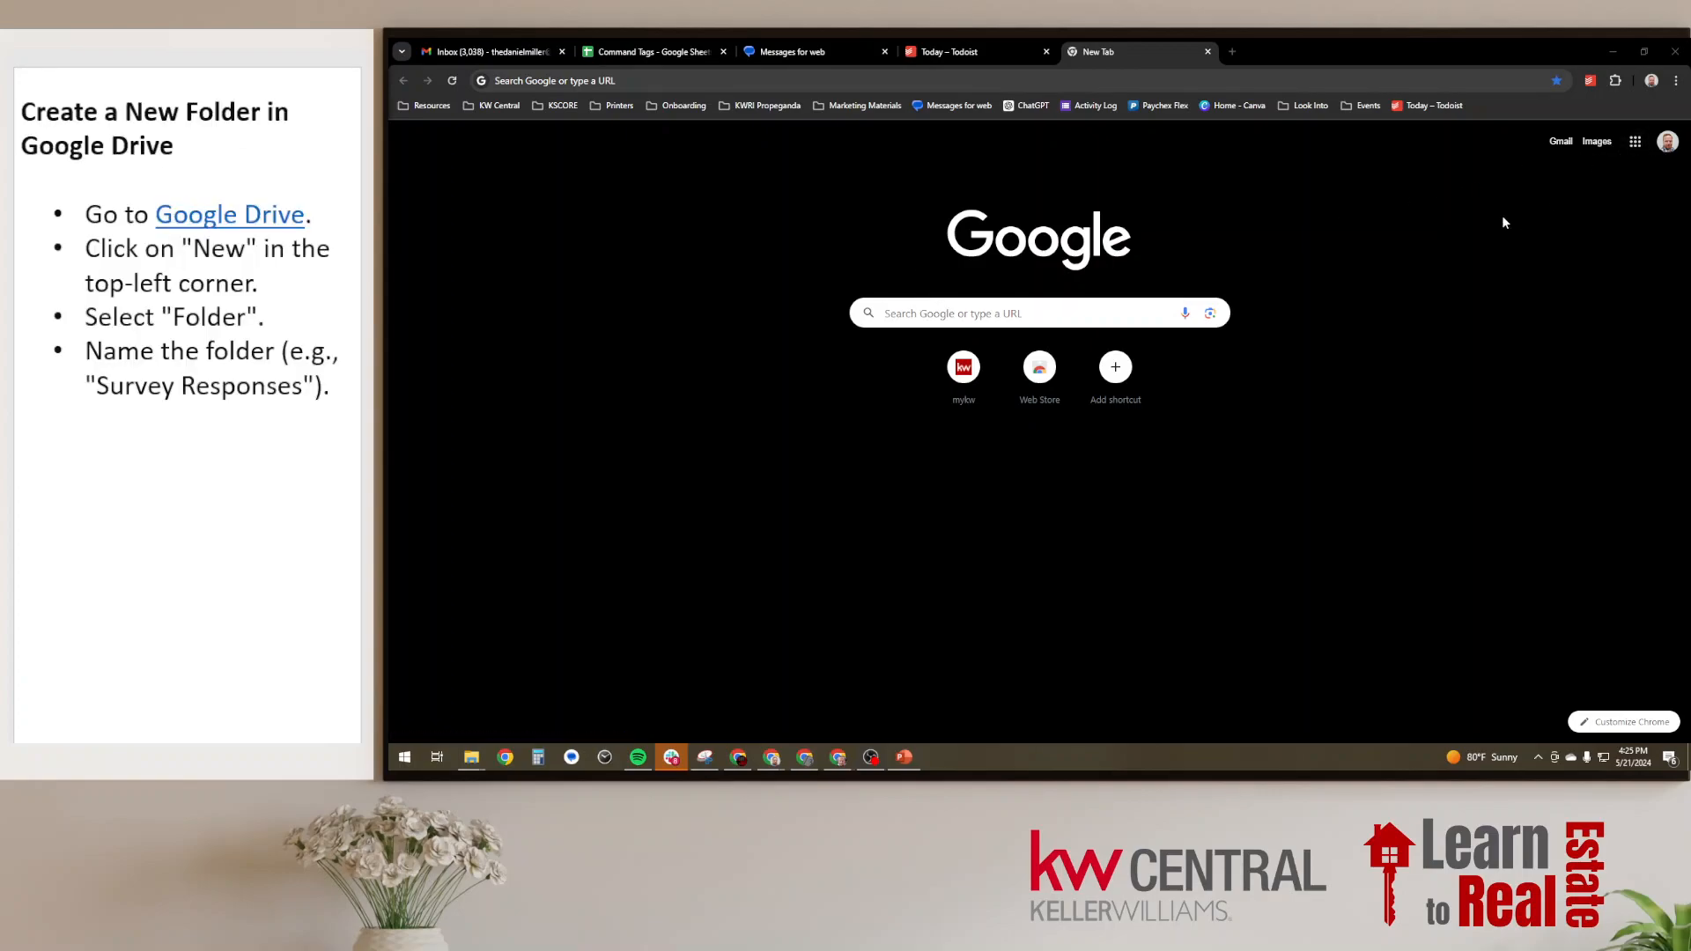
- Go to Google Drive and display the contents of My Drive
left_click(1636, 143)
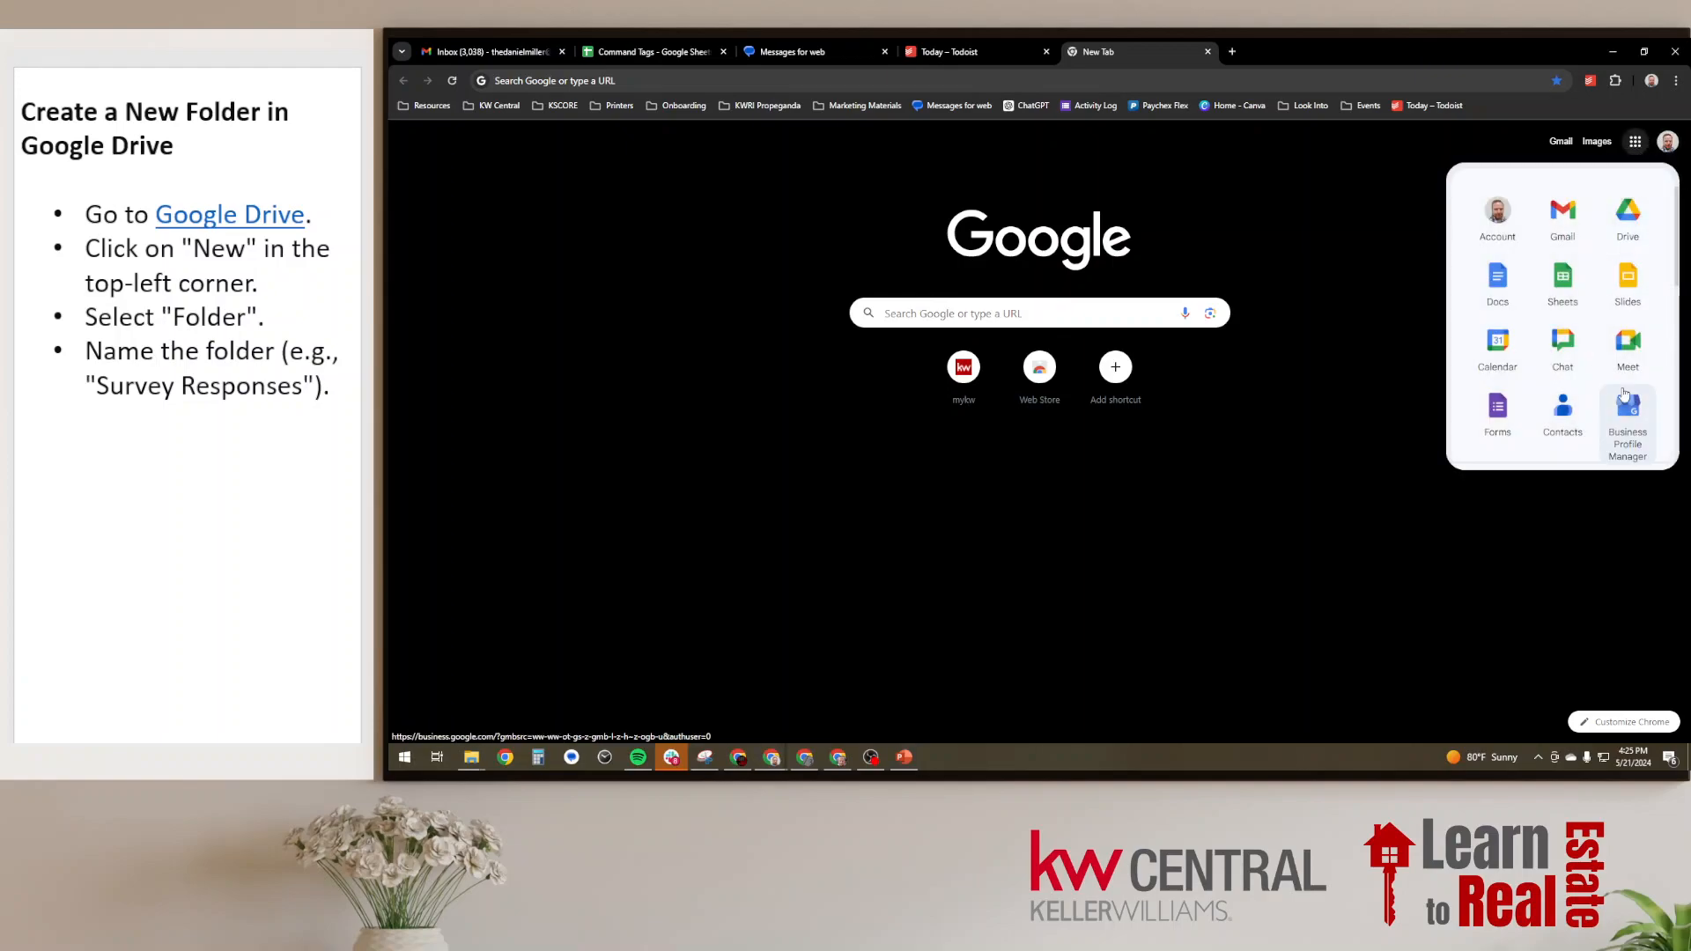
left_click(1627, 222)
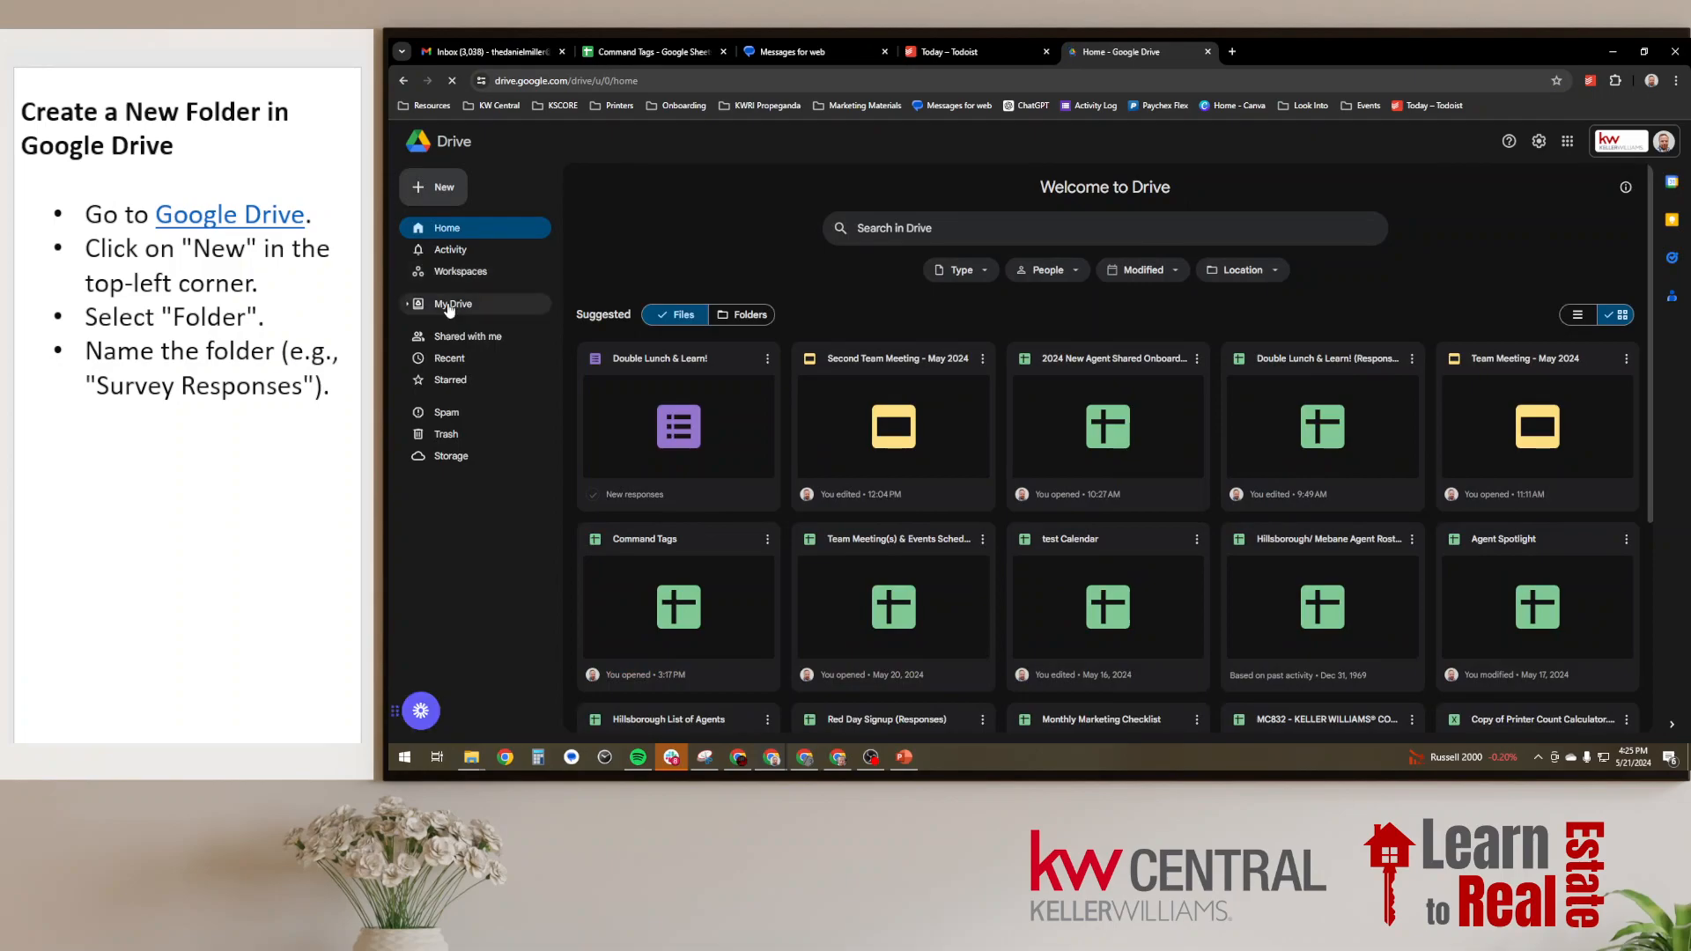
left_click(449, 306)
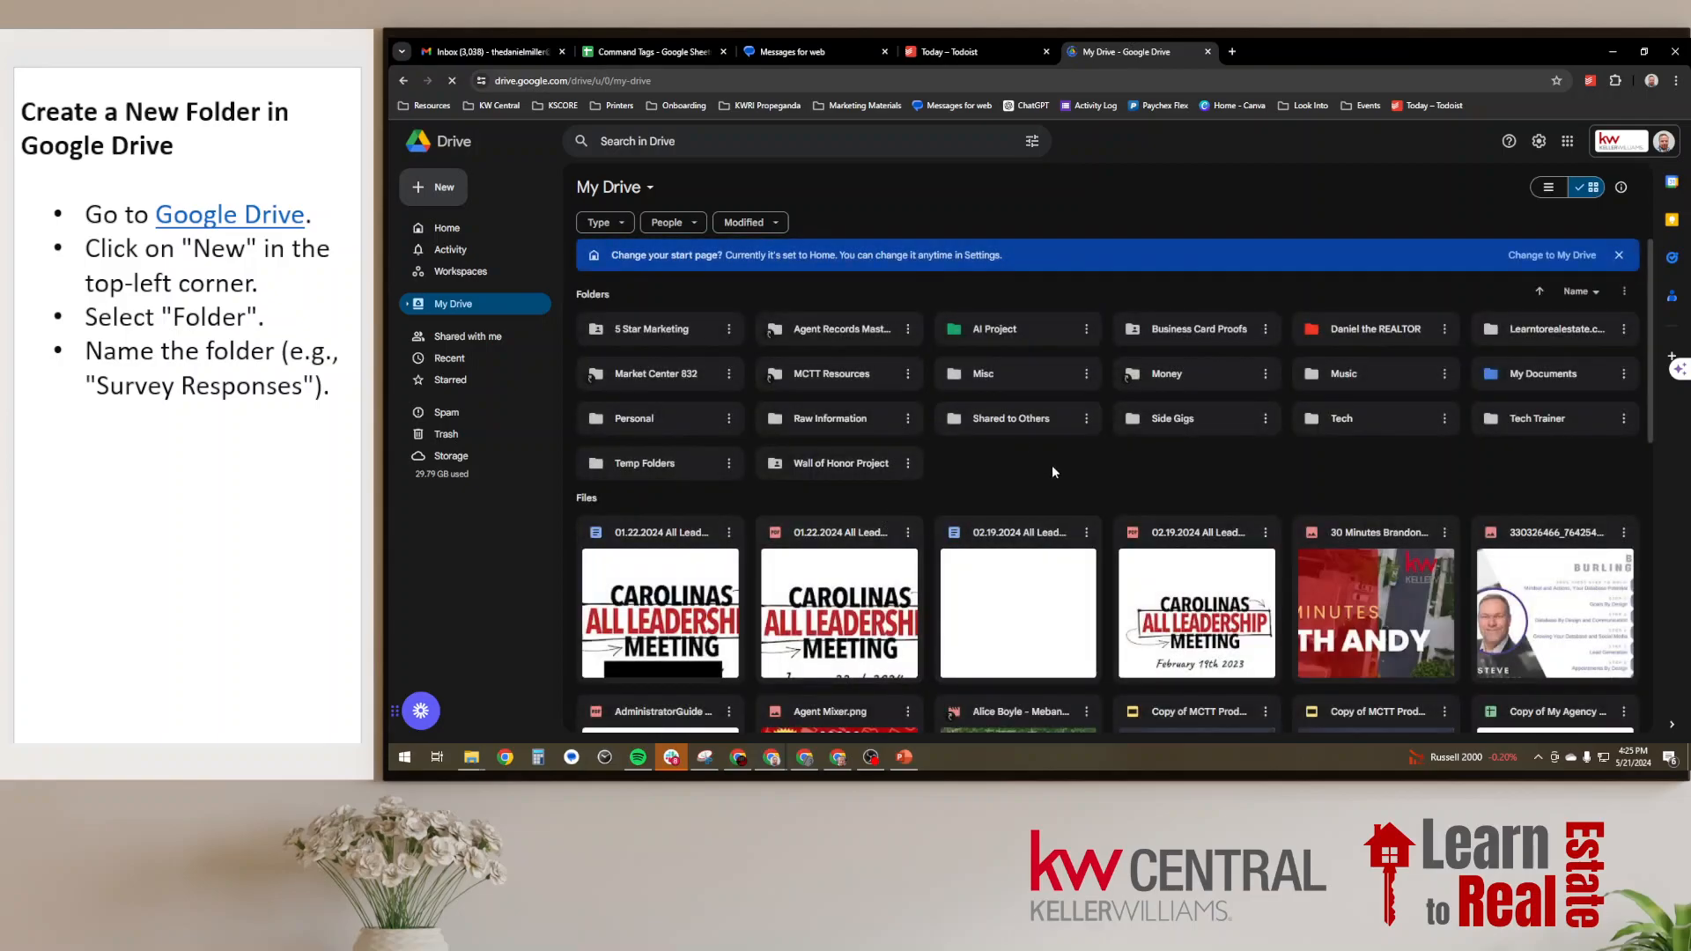
- Create a new folder named "Demo Form" in My Drive
right_click(1170, 486)
left_click(1221, 502)
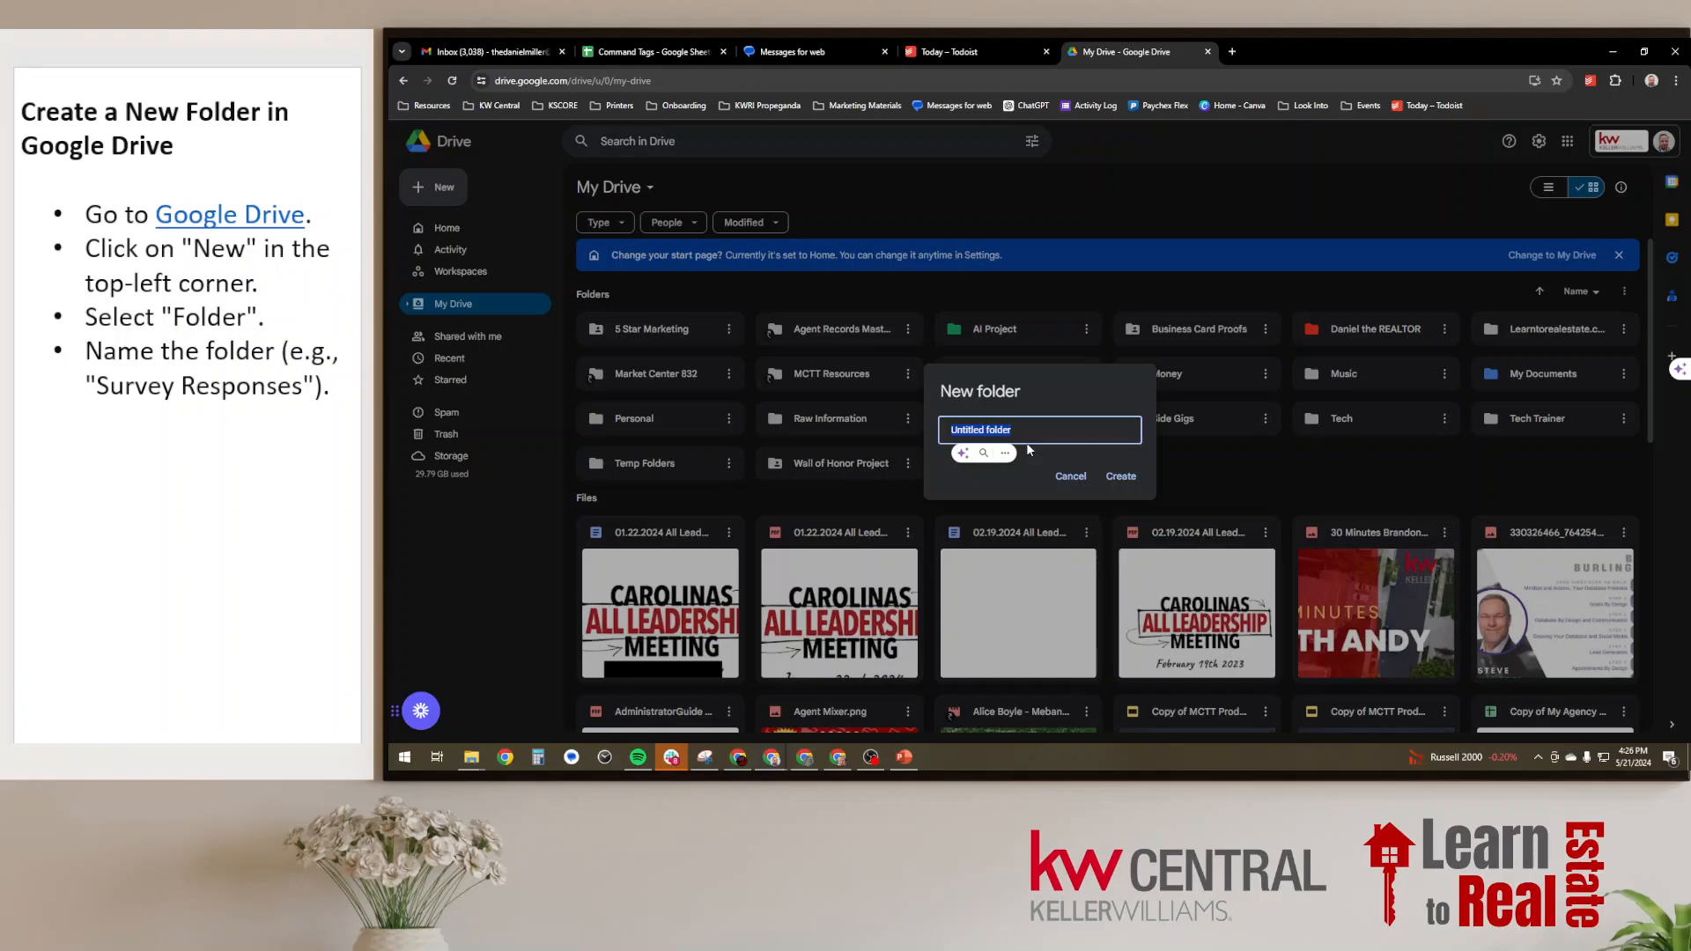
type("Demo Form")
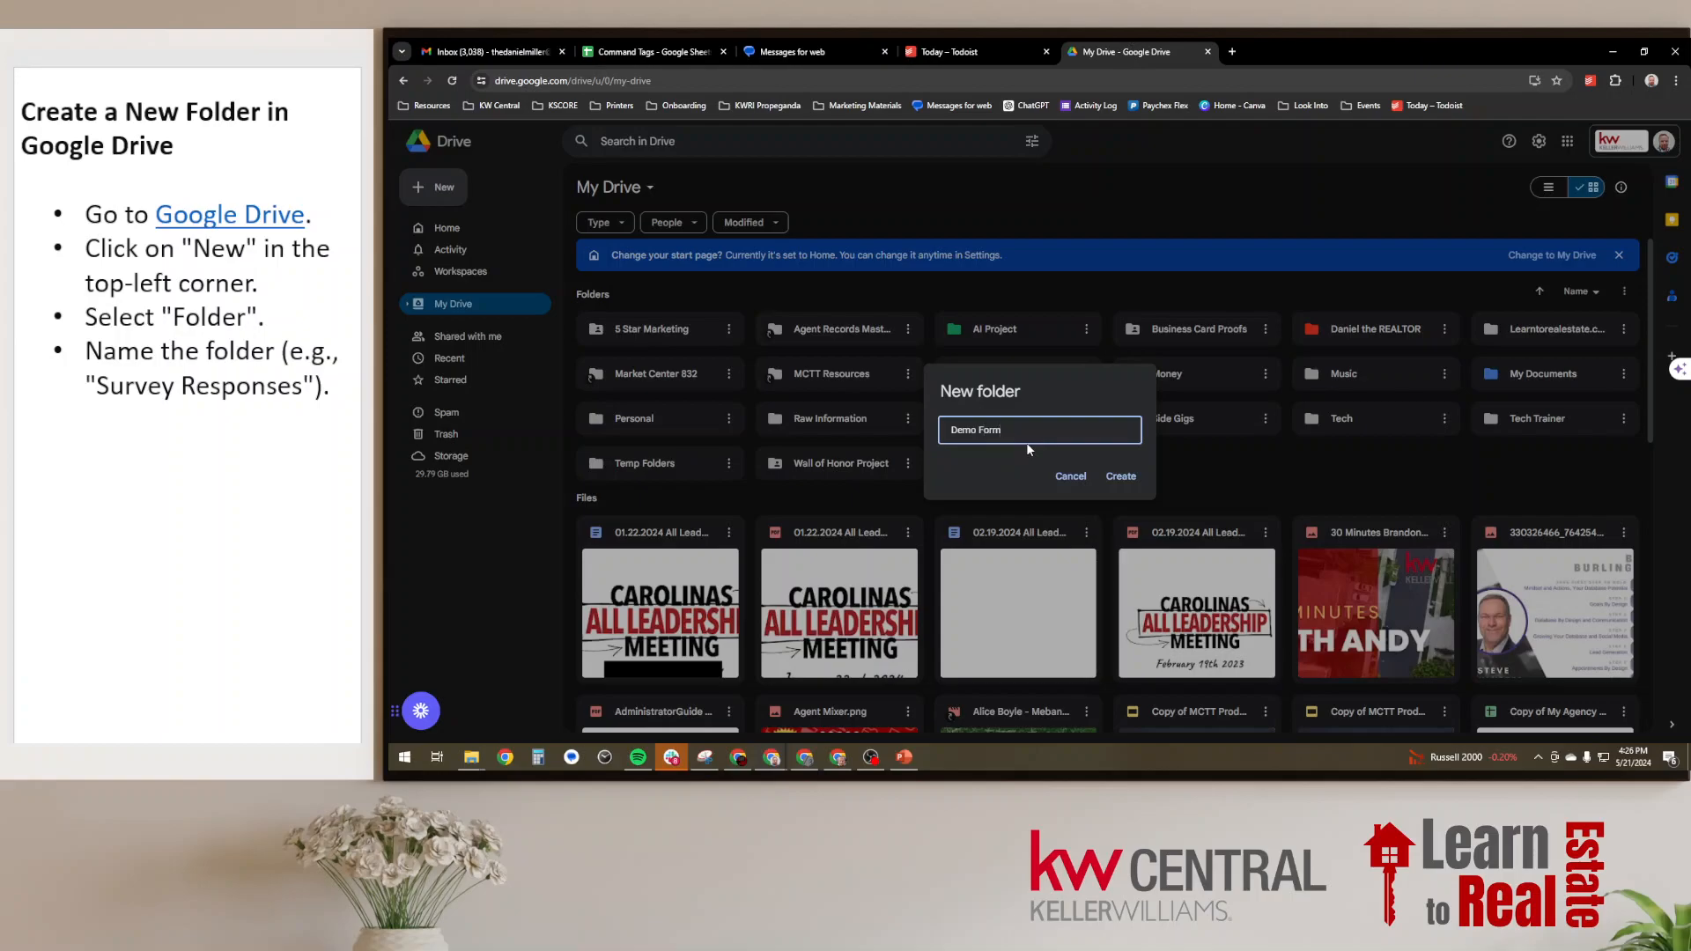
left_click(1121, 476)
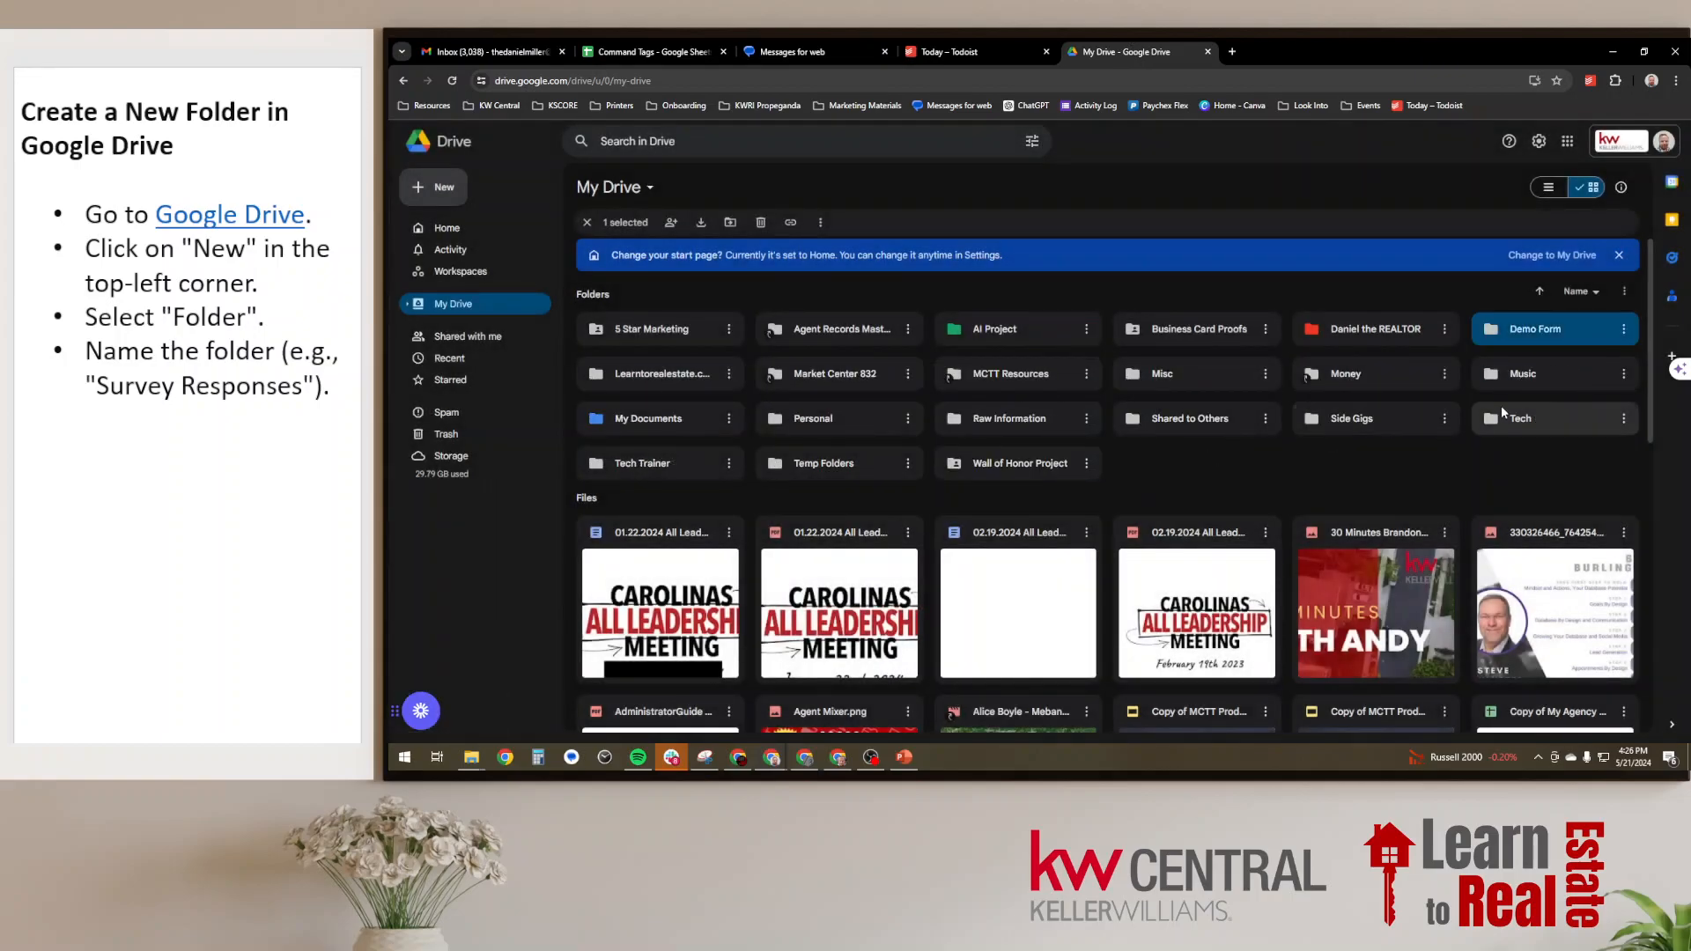
- Open the Demo Form folder and create a blank Google Form inside it
double_click(1556, 327)
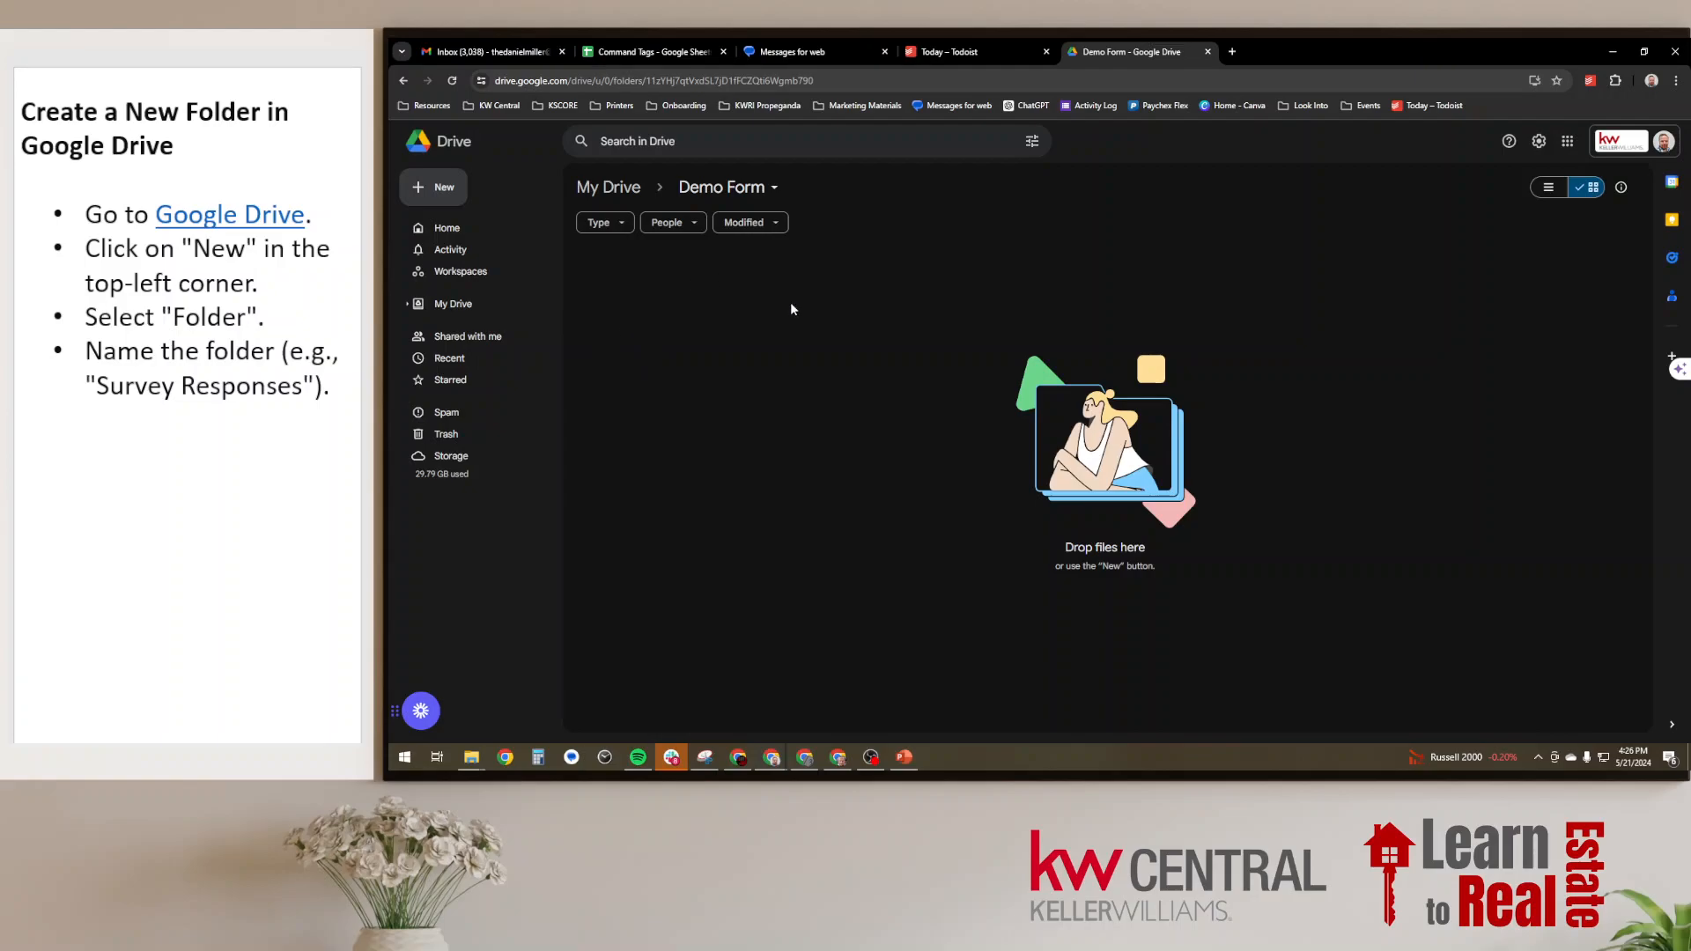
right_click(686, 321)
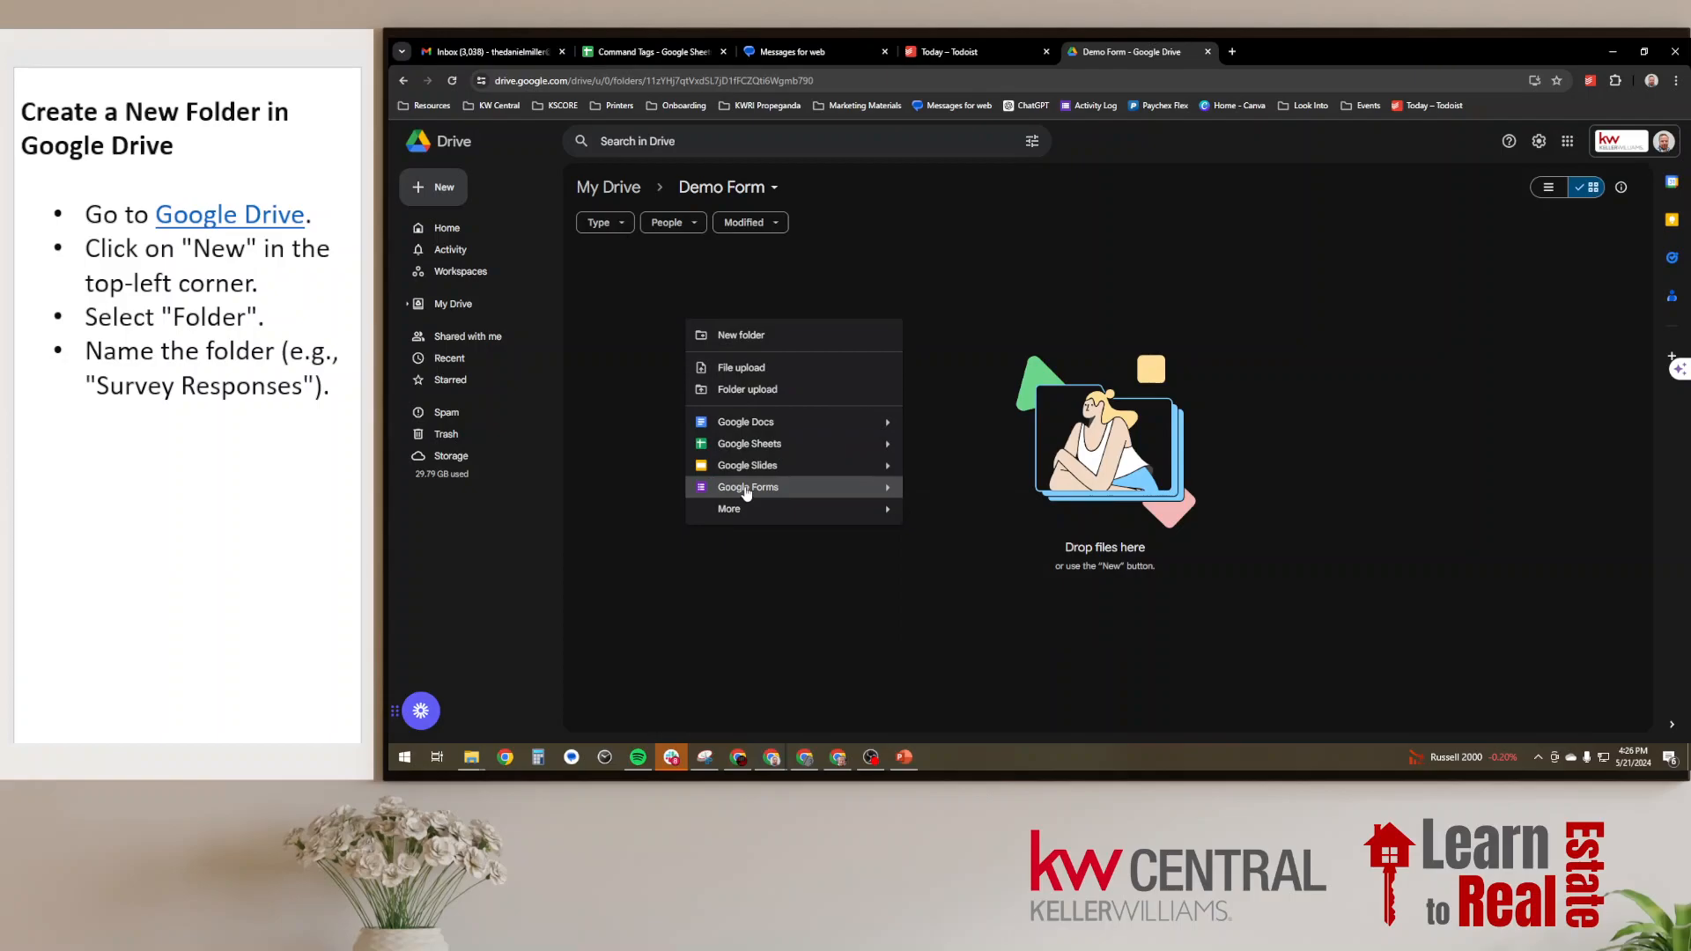
left_click(746, 489)
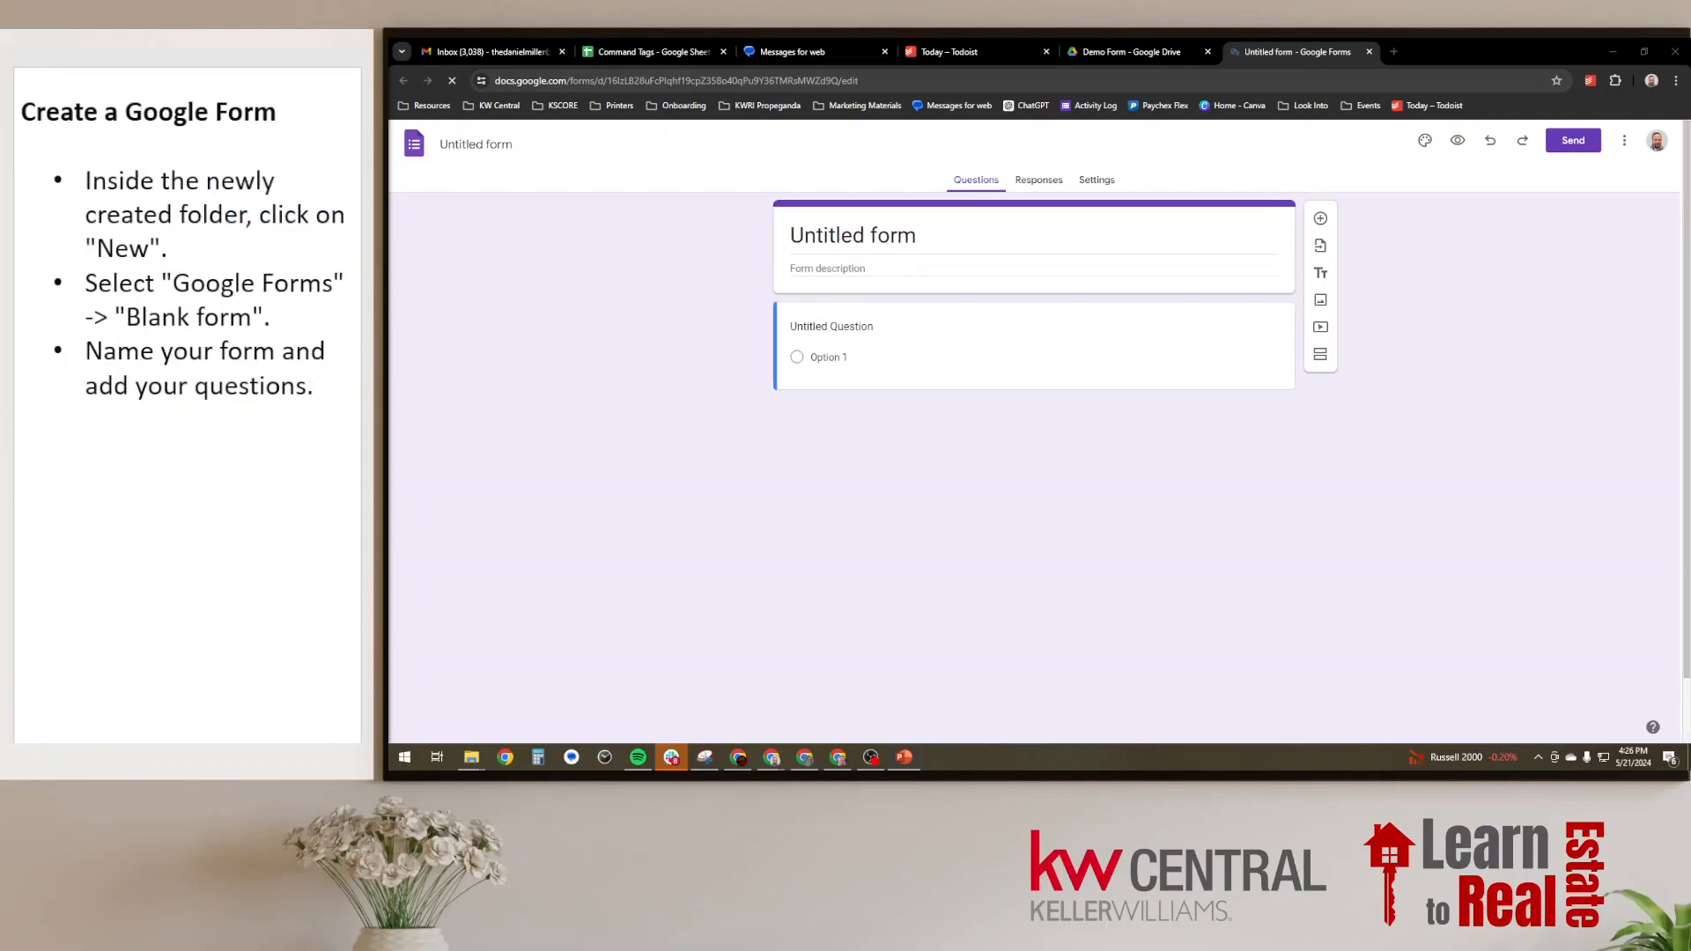
- Replace the form's placeholder title with "Demo Form"
left_click(936, 237)
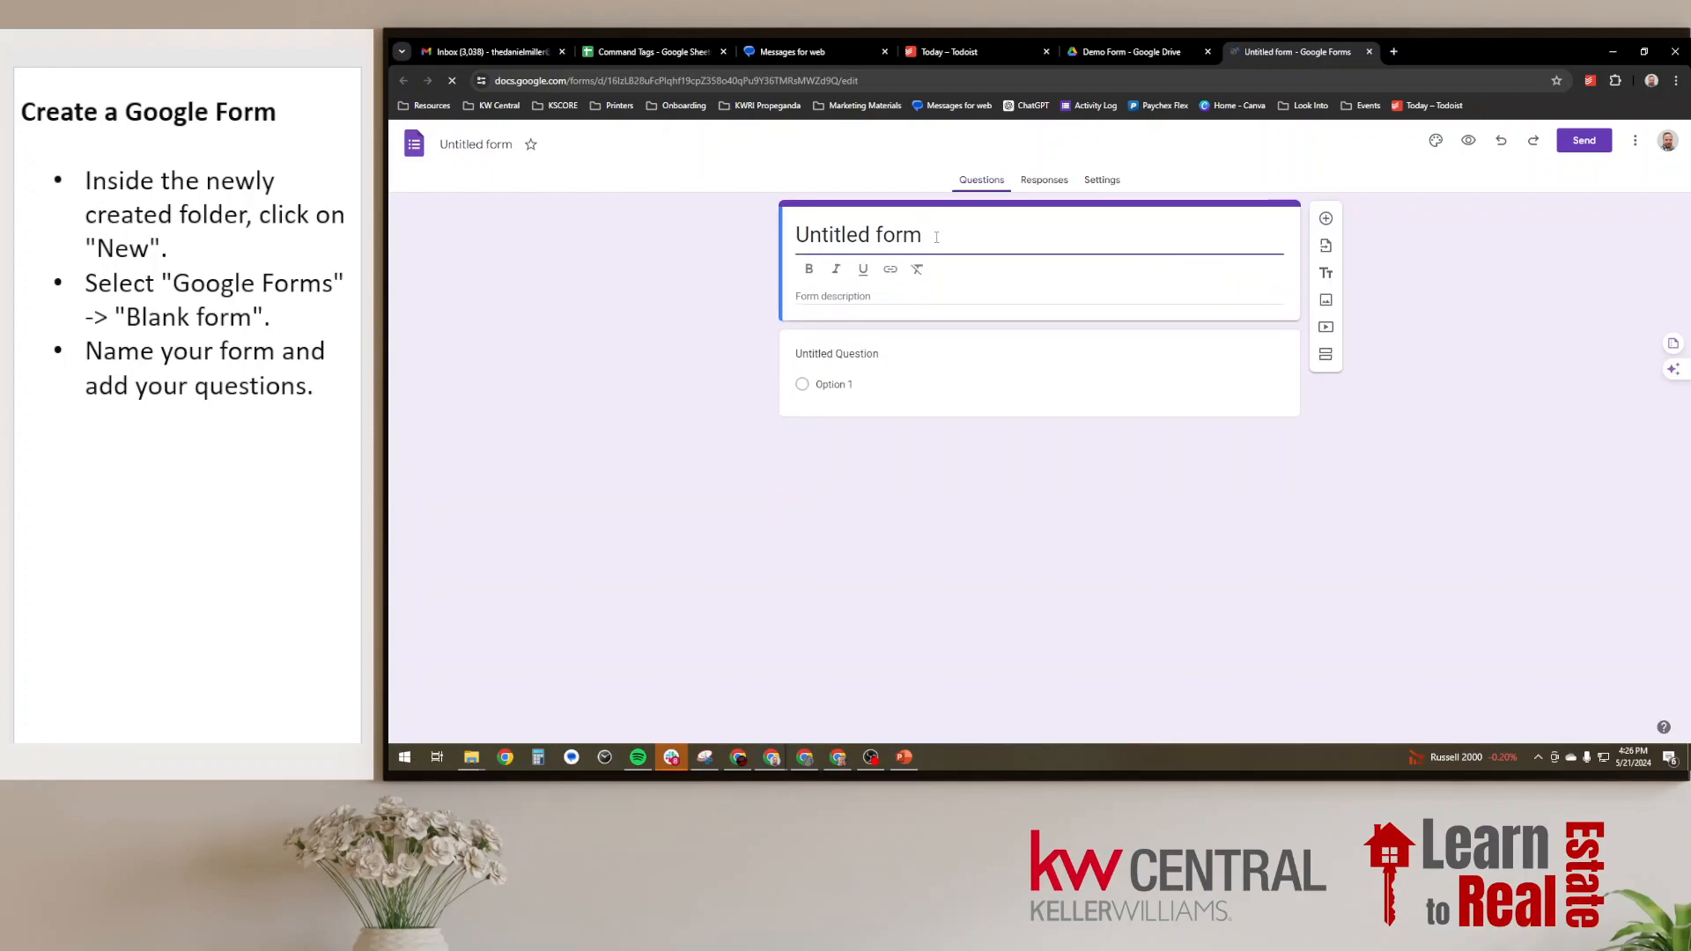
triple_click(936, 237)
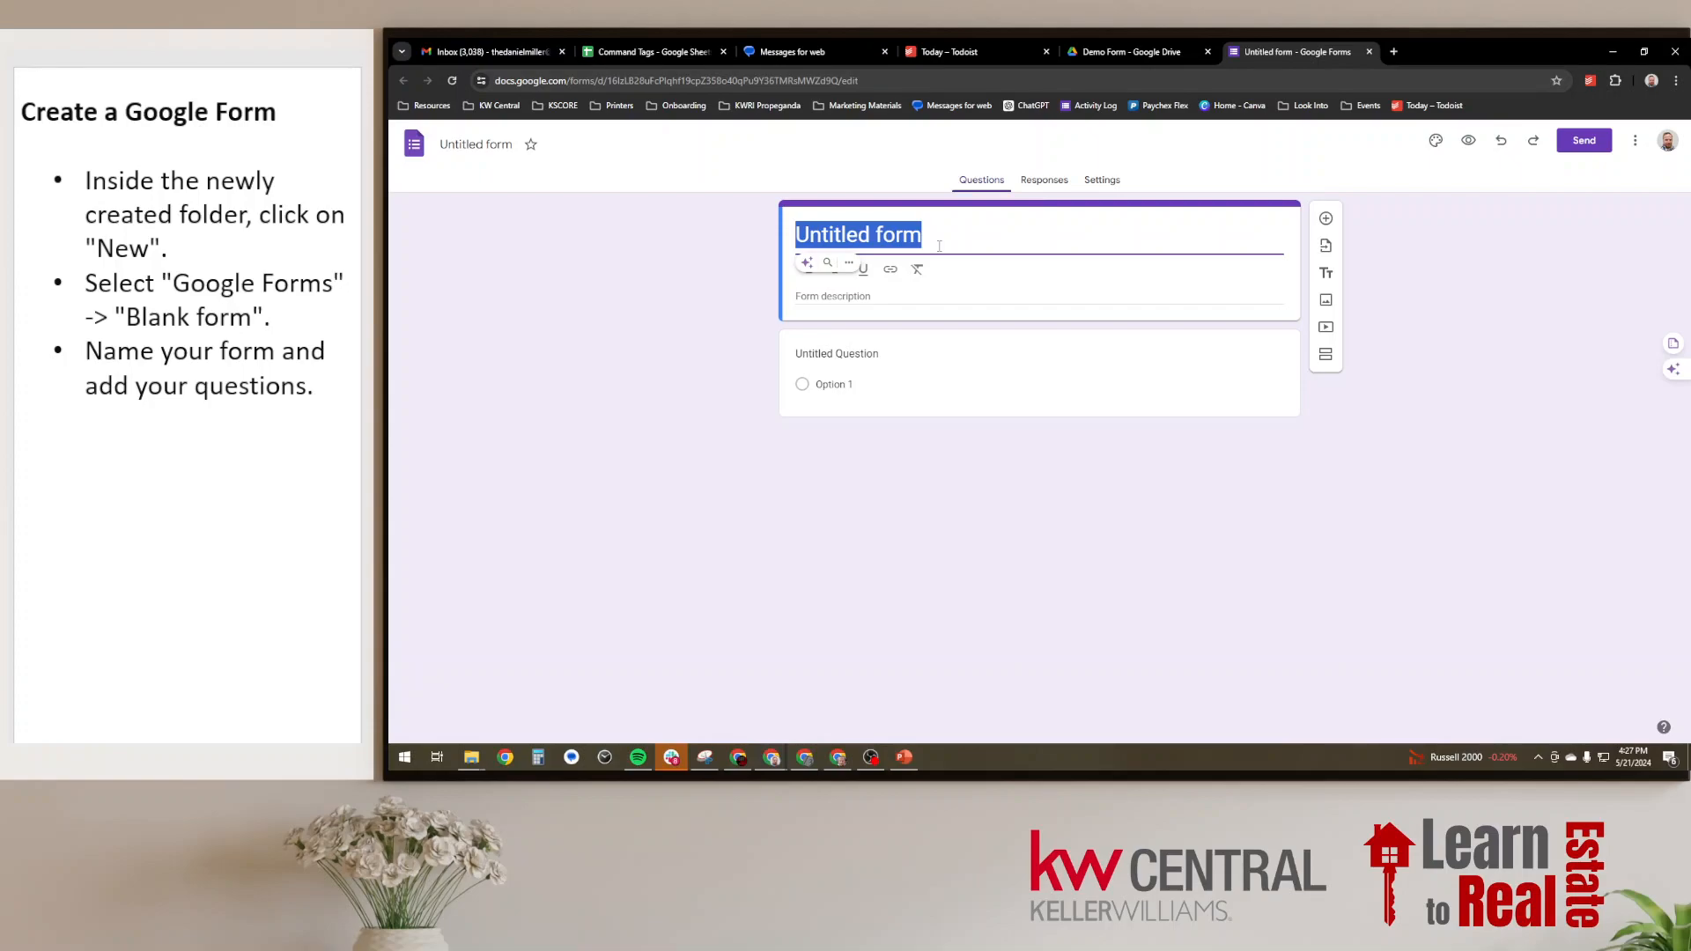
type("Demo Form")
key("BackSpace")
key("BackSpace")
key("BackSpace")
key("BackSpace")
key("BackSpace")
key("BackSpace")
key("BackSpace")
key("BackSpace")
type("emo Form")
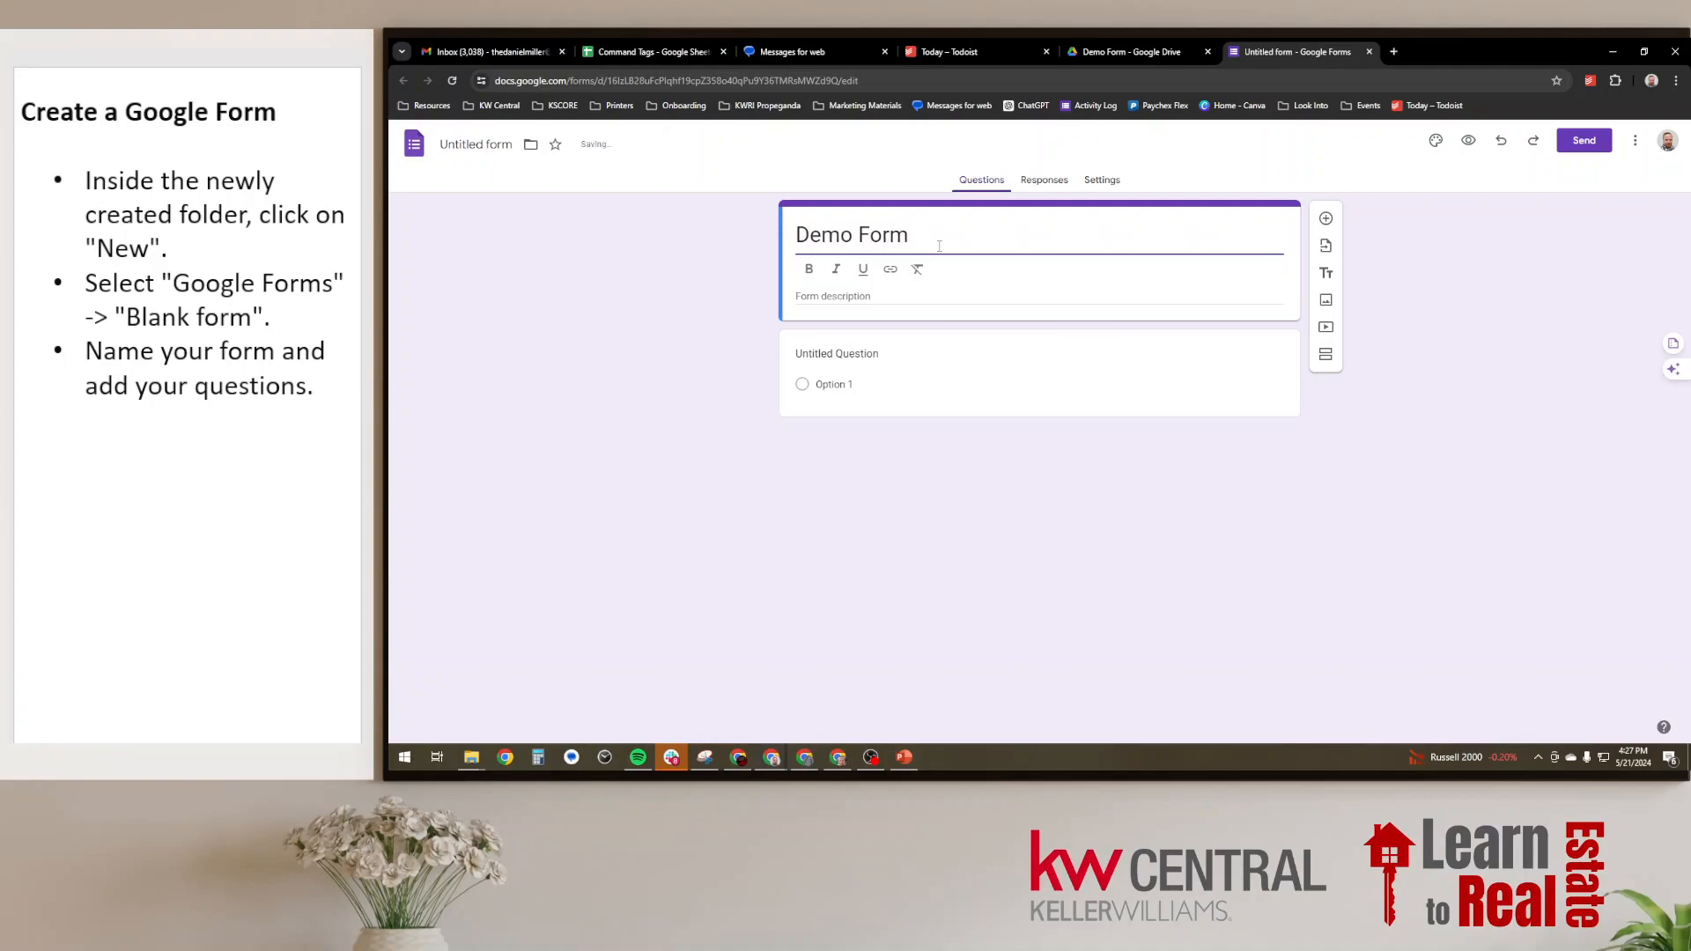
- Enter the form description "This form is to be filled out by a person, and I will see it as a spreadsheet later."
left_click(895, 299)
type("This form is to be filled out by a perso")
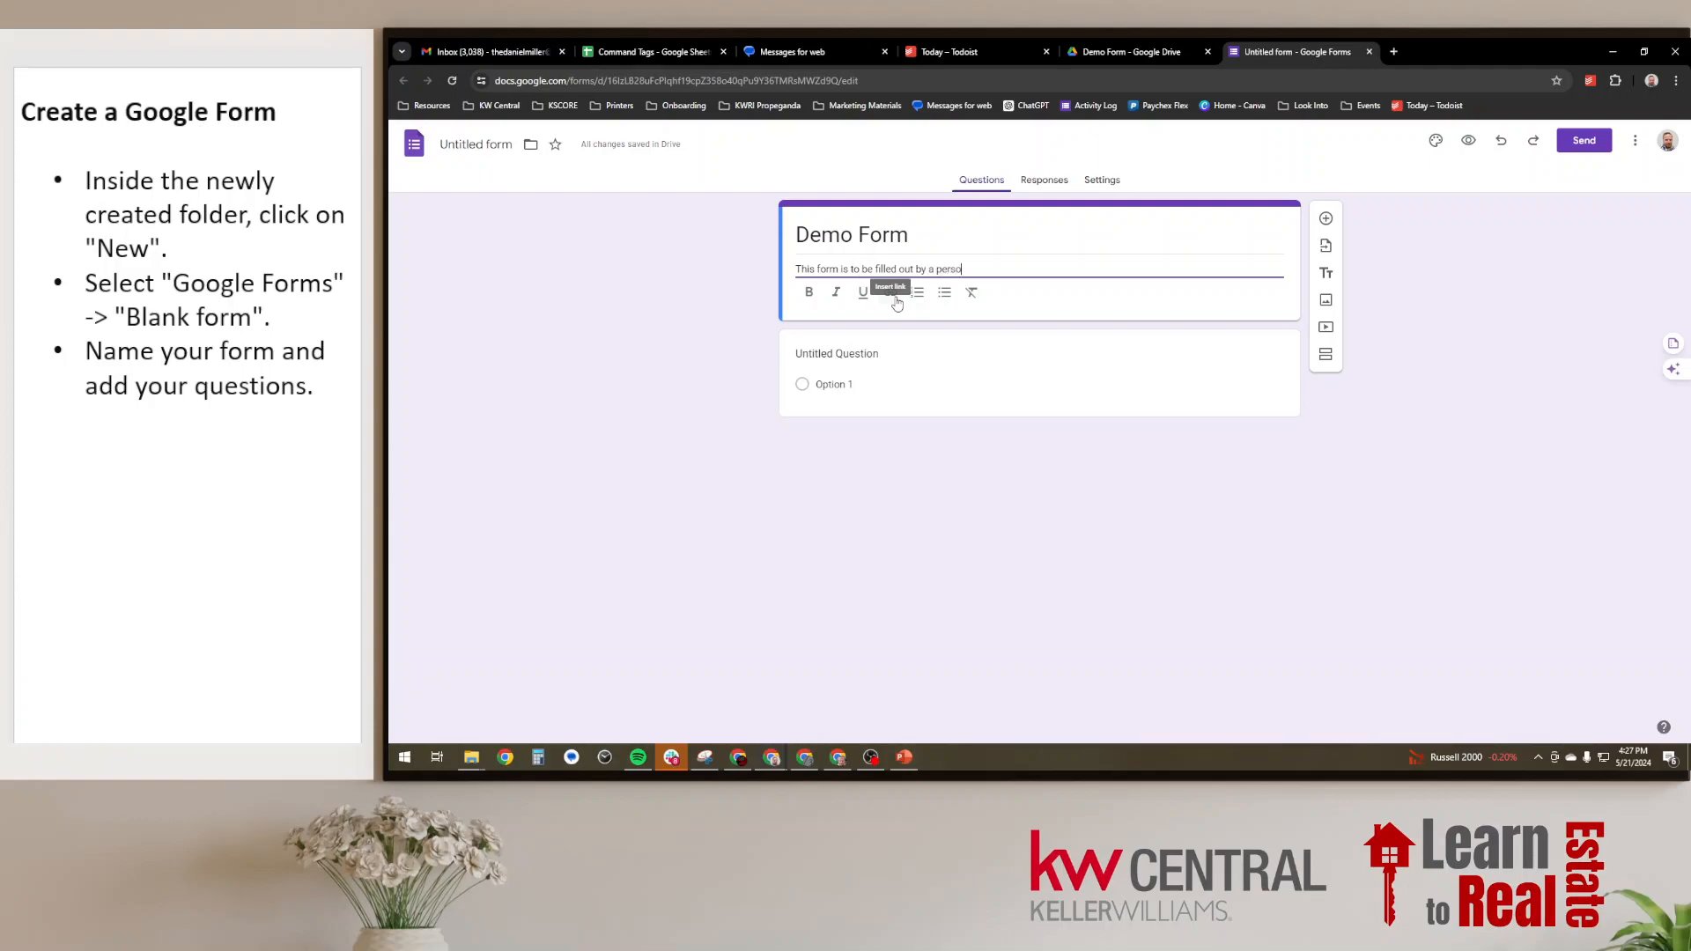
type("n, and I will see it as a spreadsheet later.")
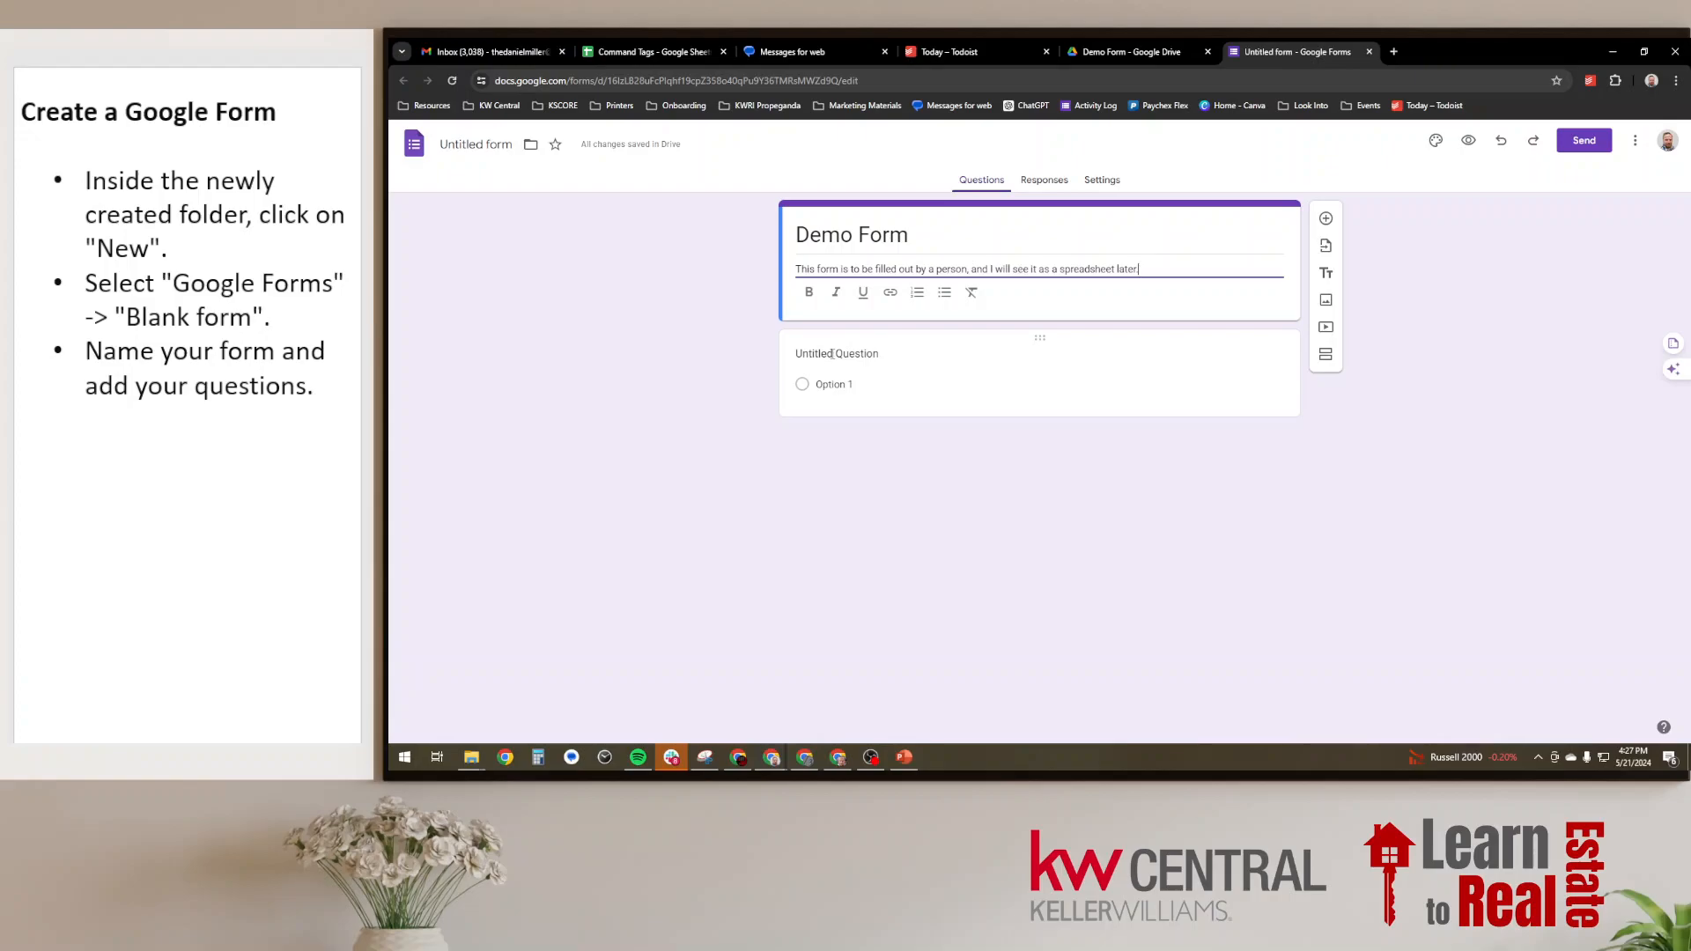
- Title the first question "First Name" and keep its answer type as Short answer
left_click(832, 353)
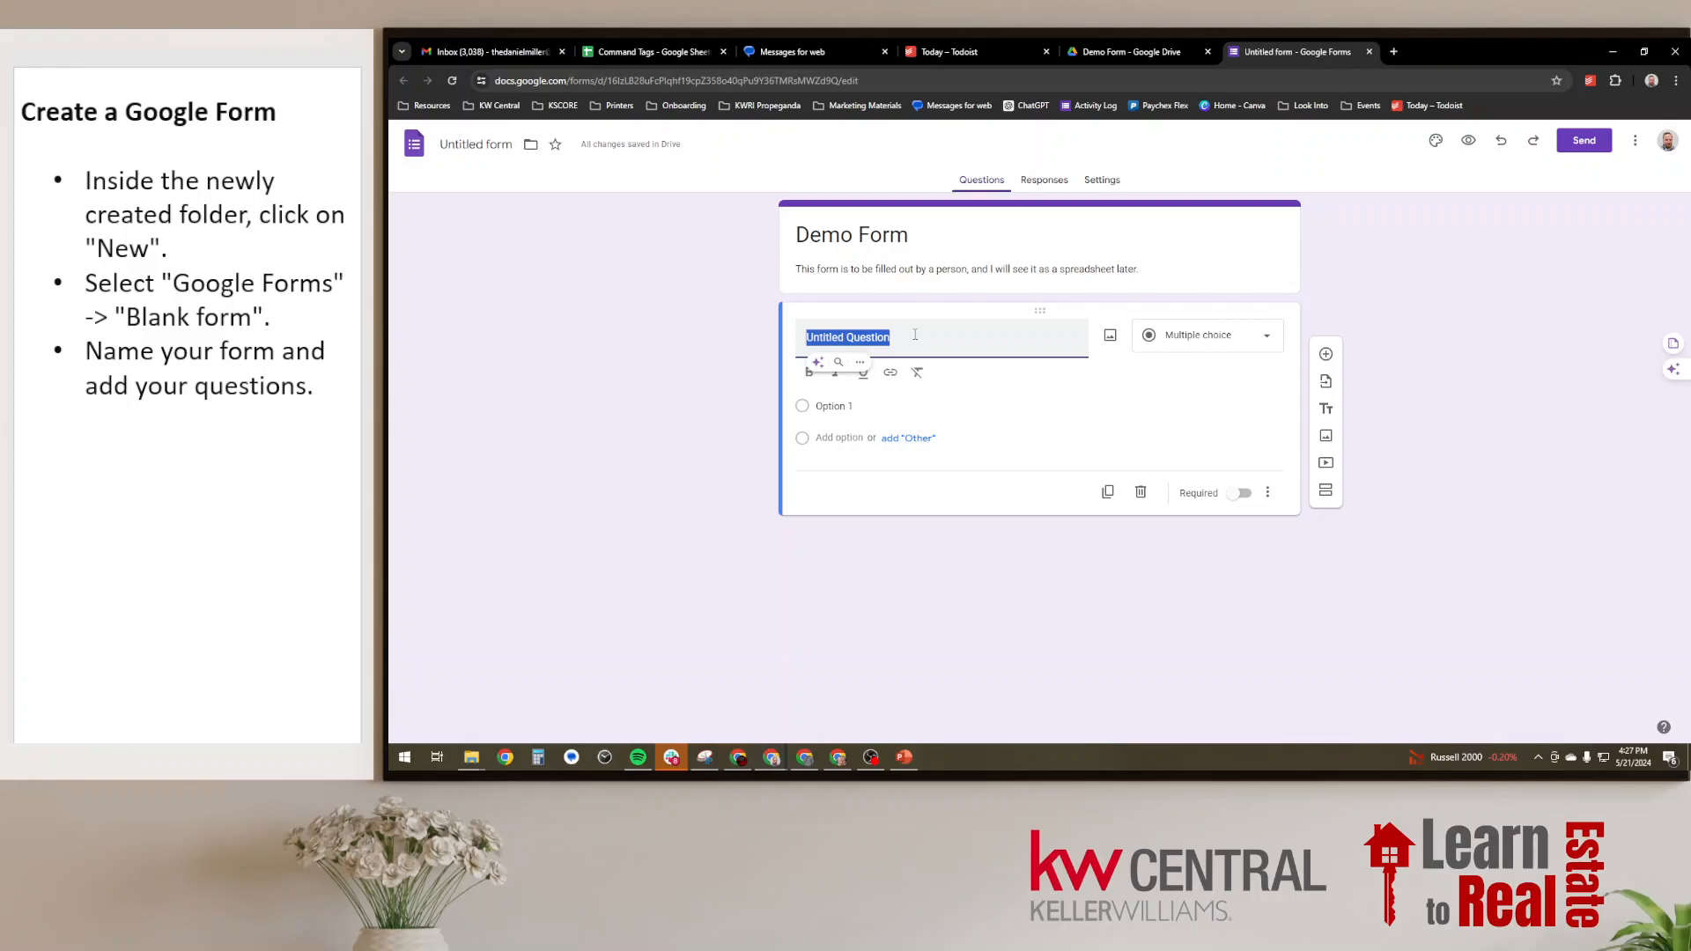
type("First Name")
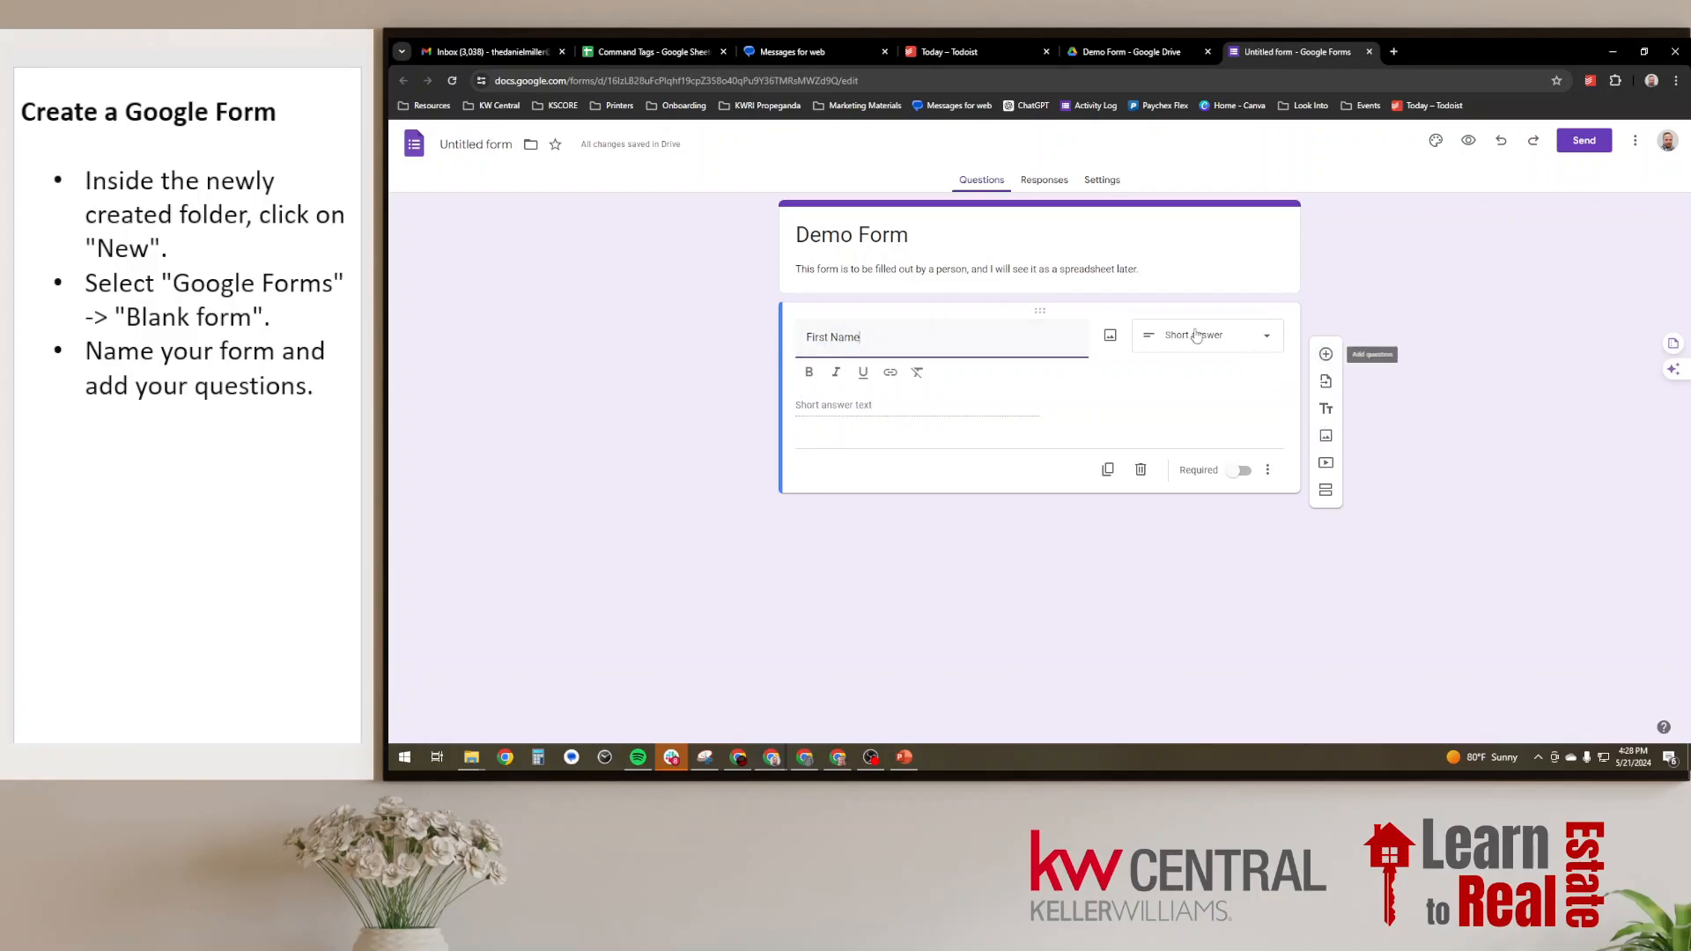
left_click(1263, 350)
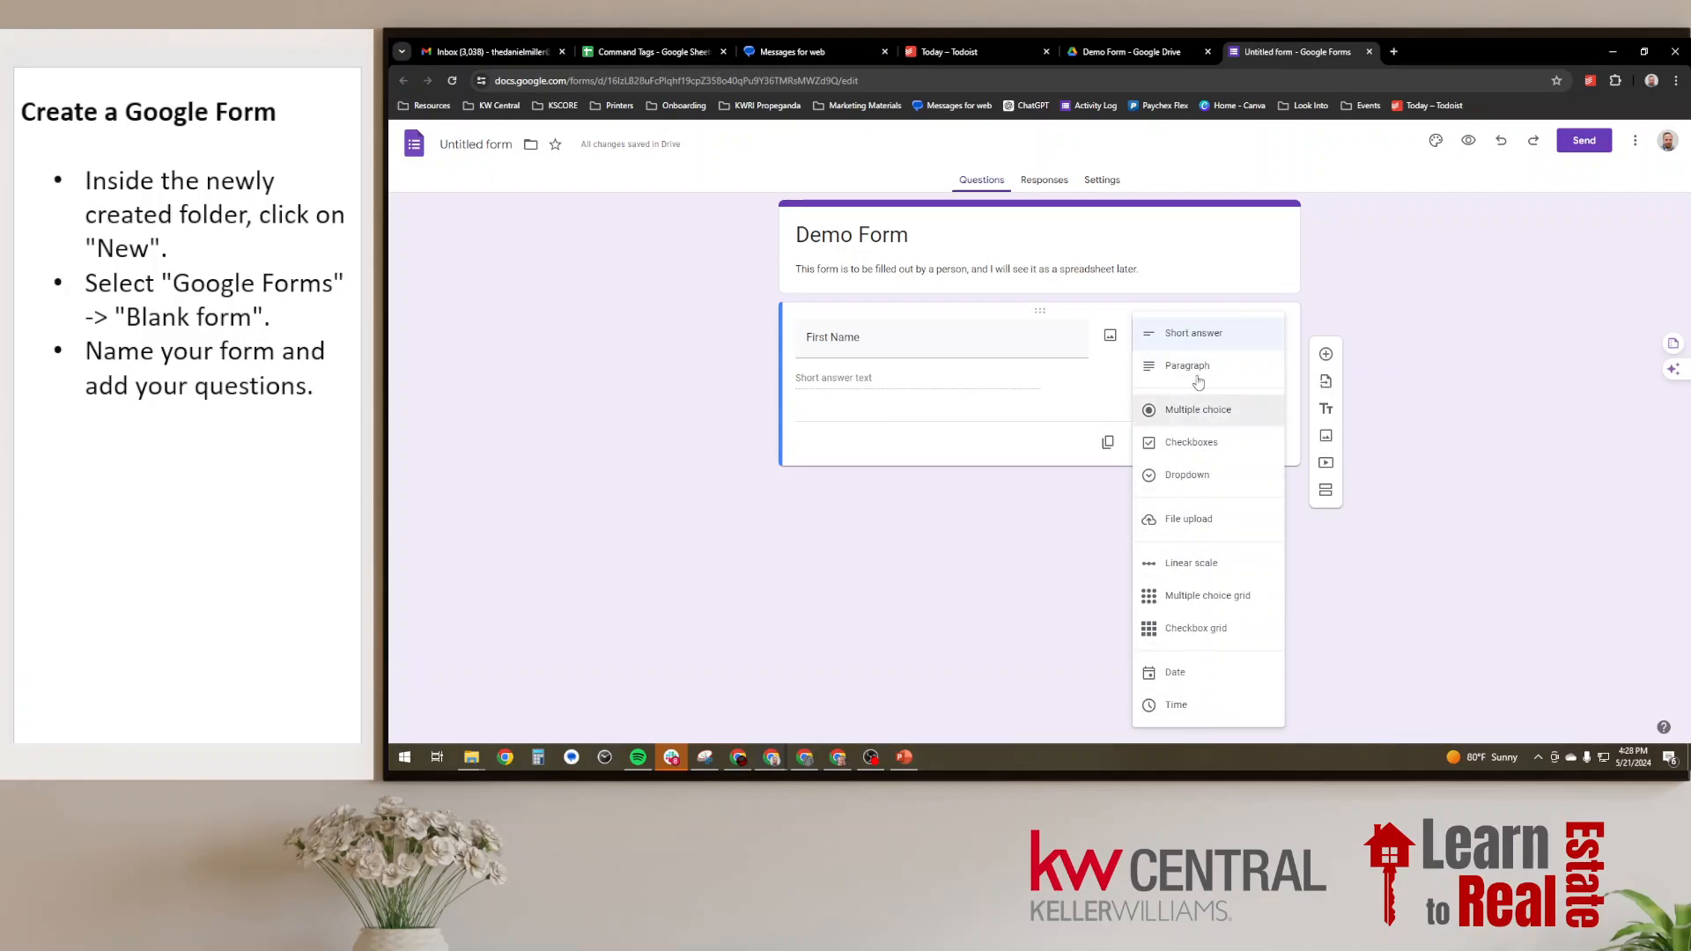
left_click(1357, 370)
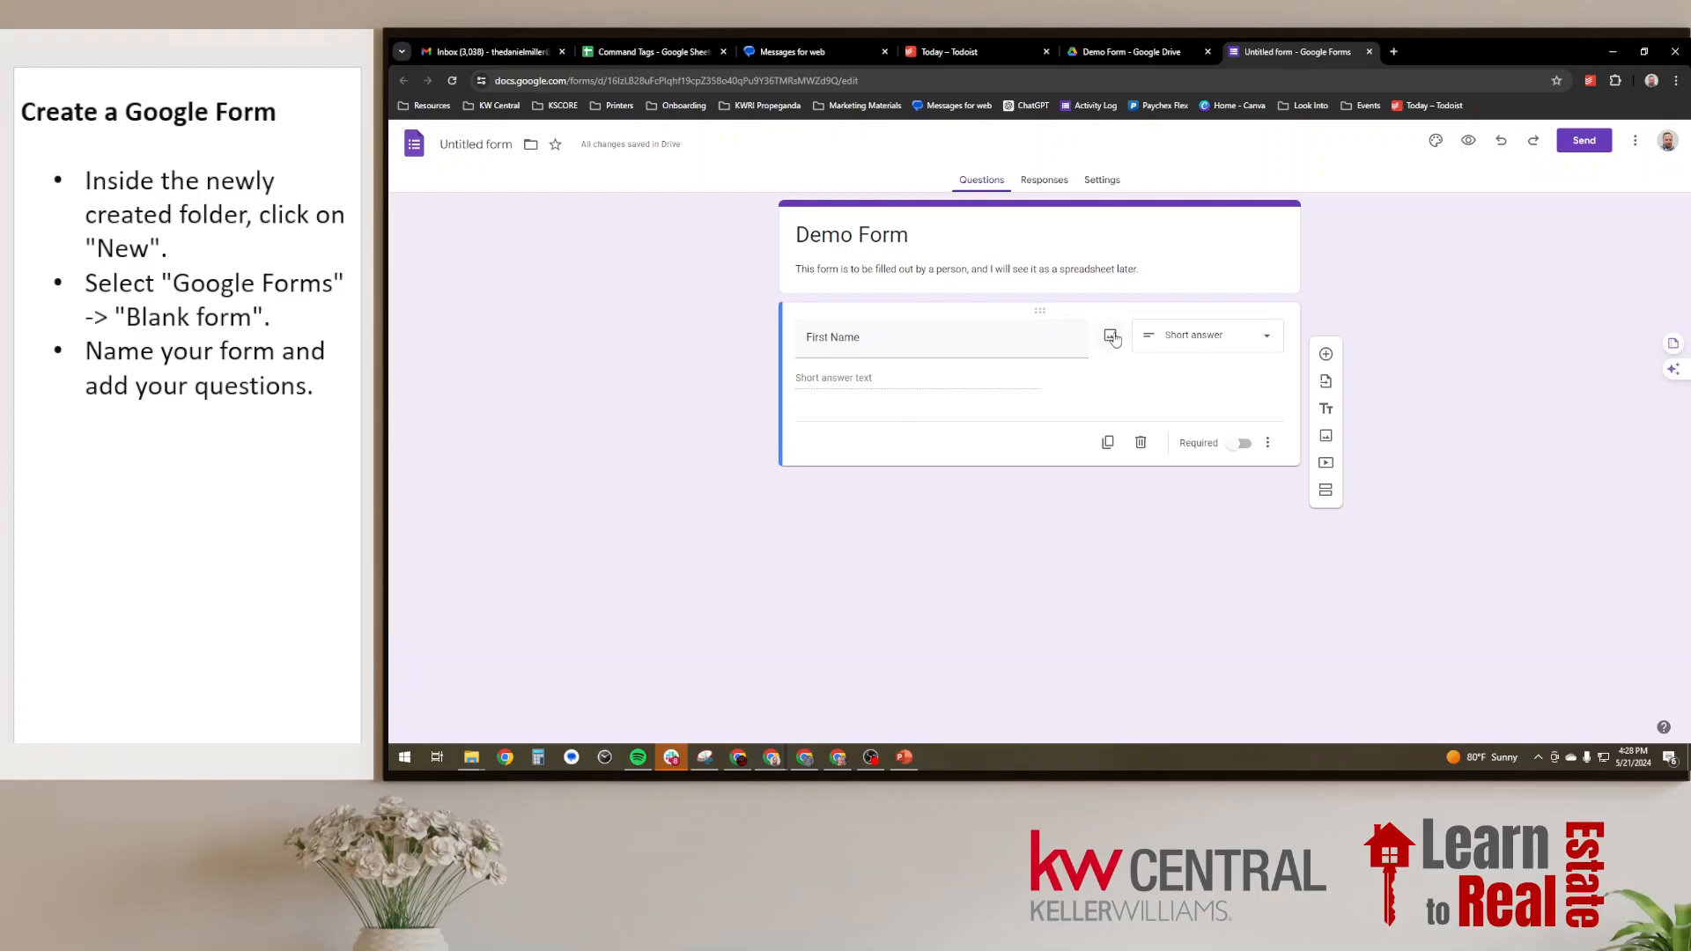
- Add two more questions titled "Last Name" and "Phone Number" below the First Name question
left_click(1324, 355)
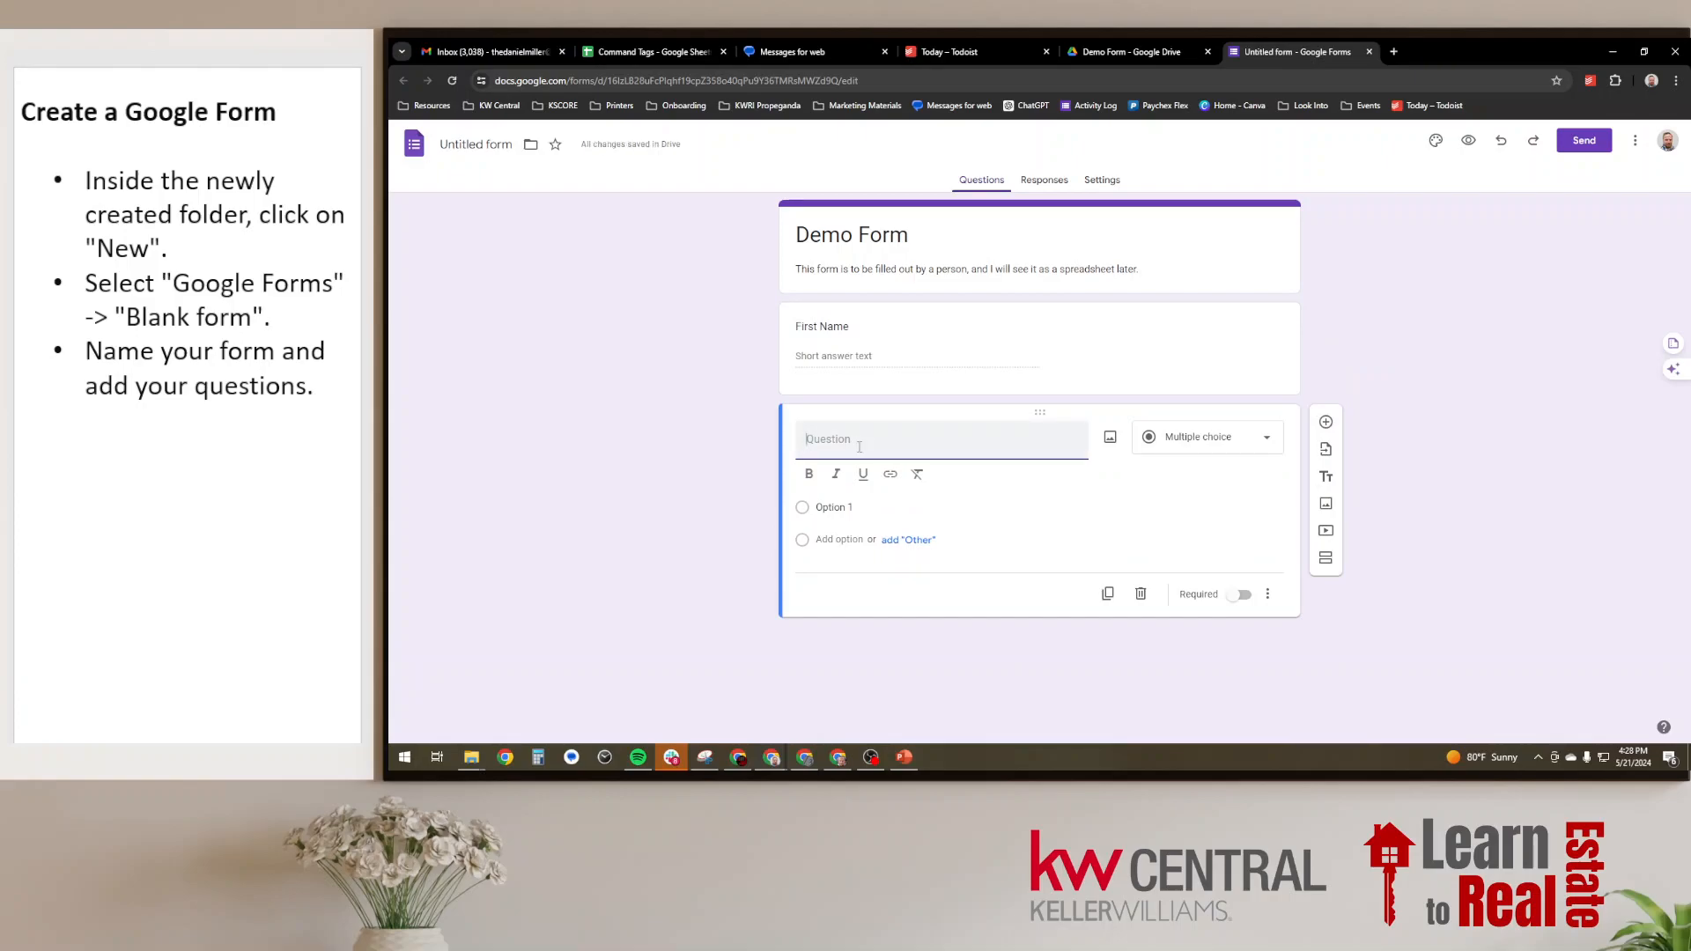
type("Last Nam")
key("BackSpace")
type("ame")
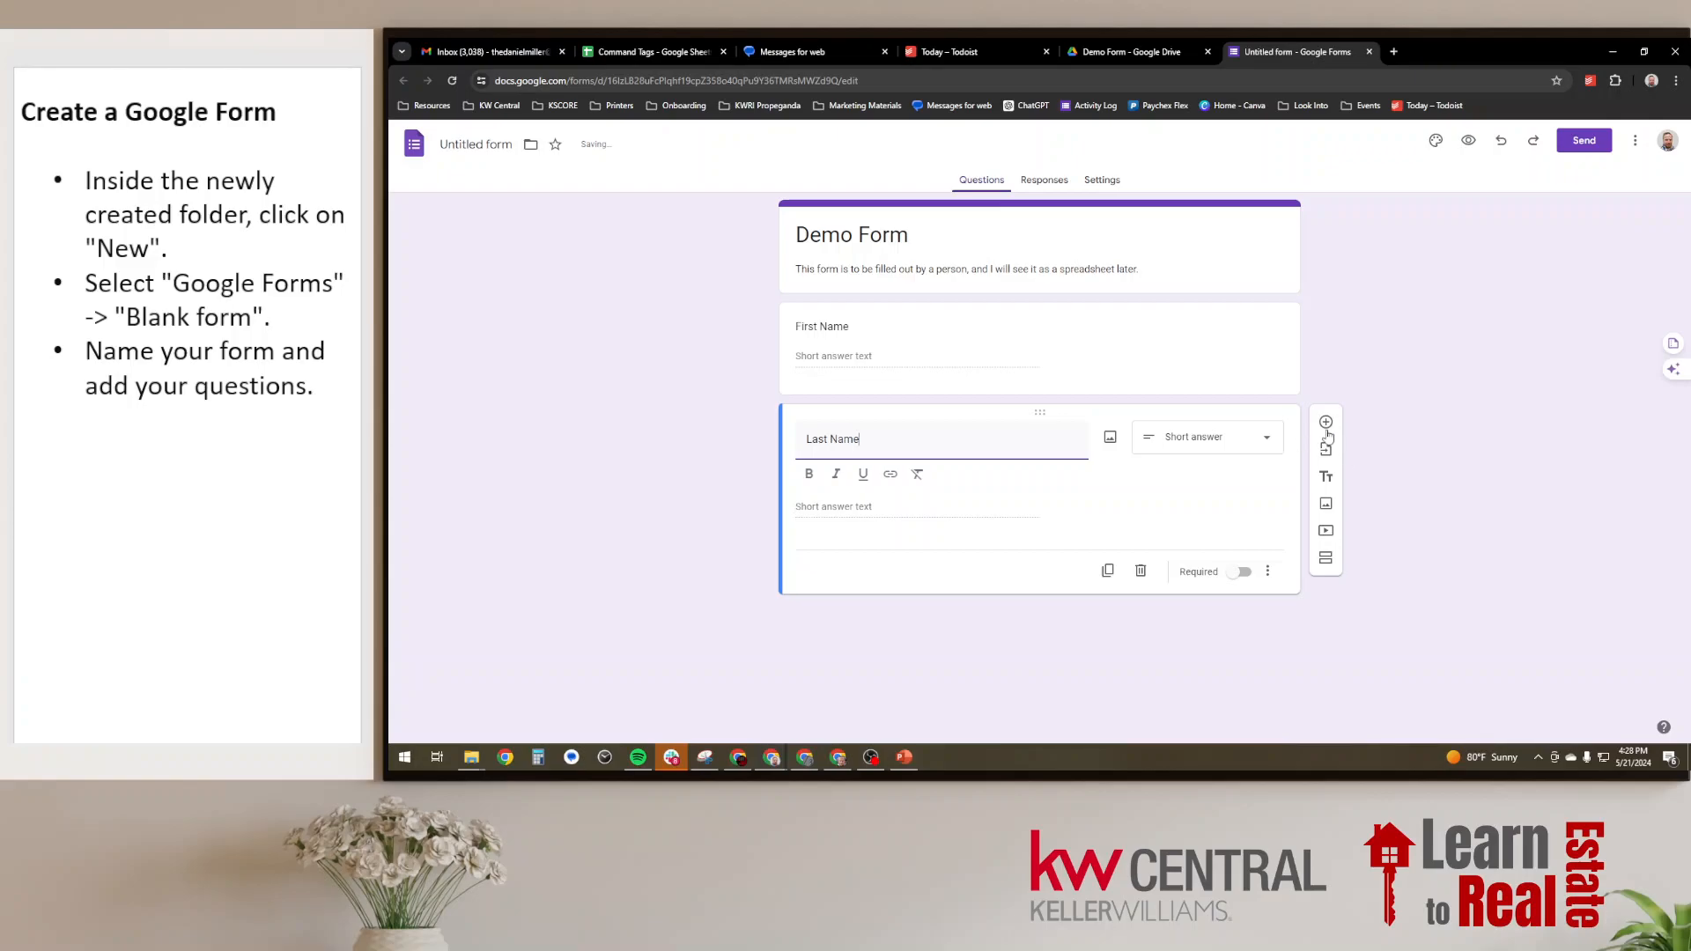
left_click(1325, 423)
type("Phone Number")
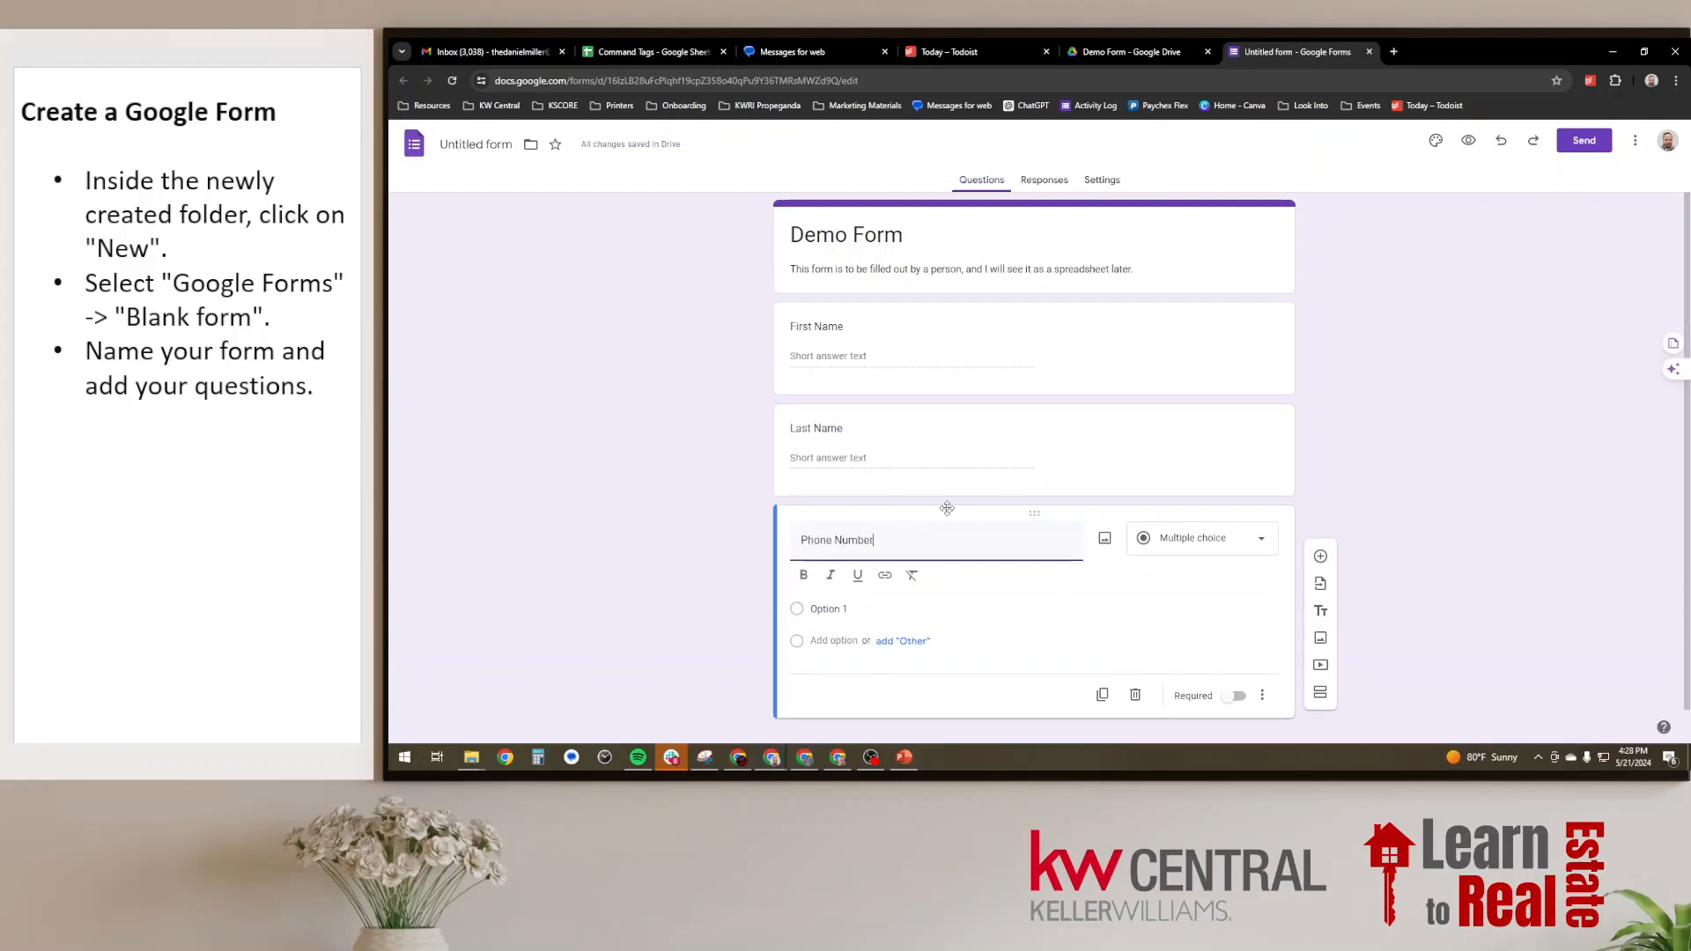
- Add a multiple choice question "What is the best band on this list?" with "Queen" as its first option
left_click(1321, 553)
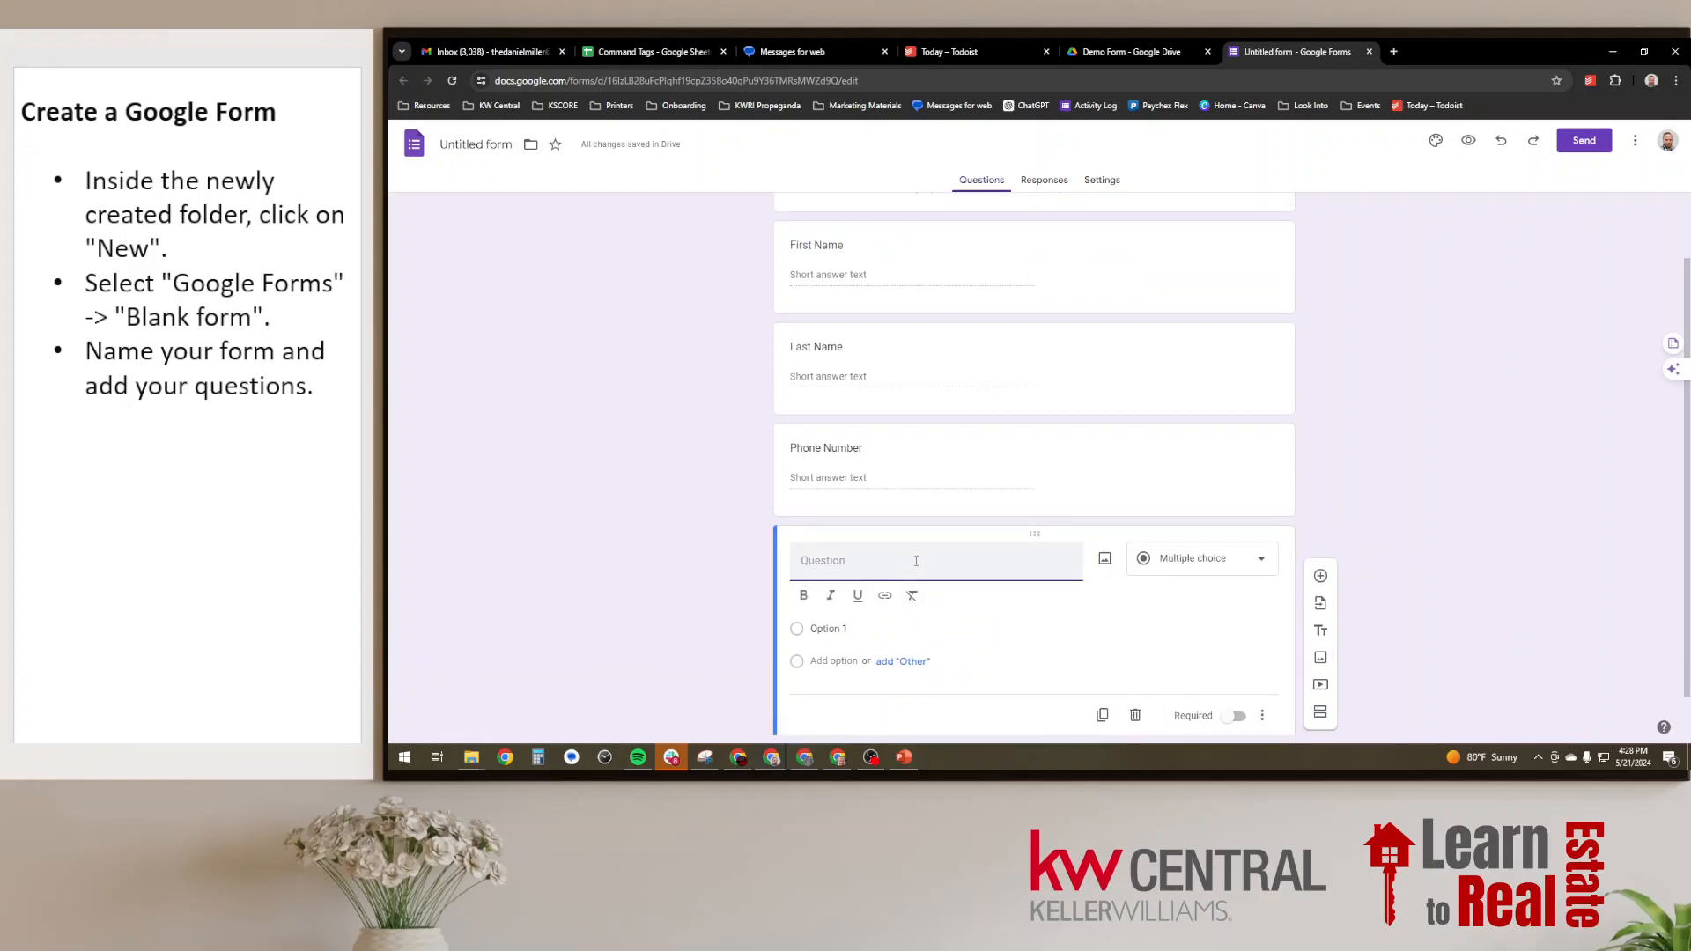
type("What is the best band on this list?")
left_click(827, 628)
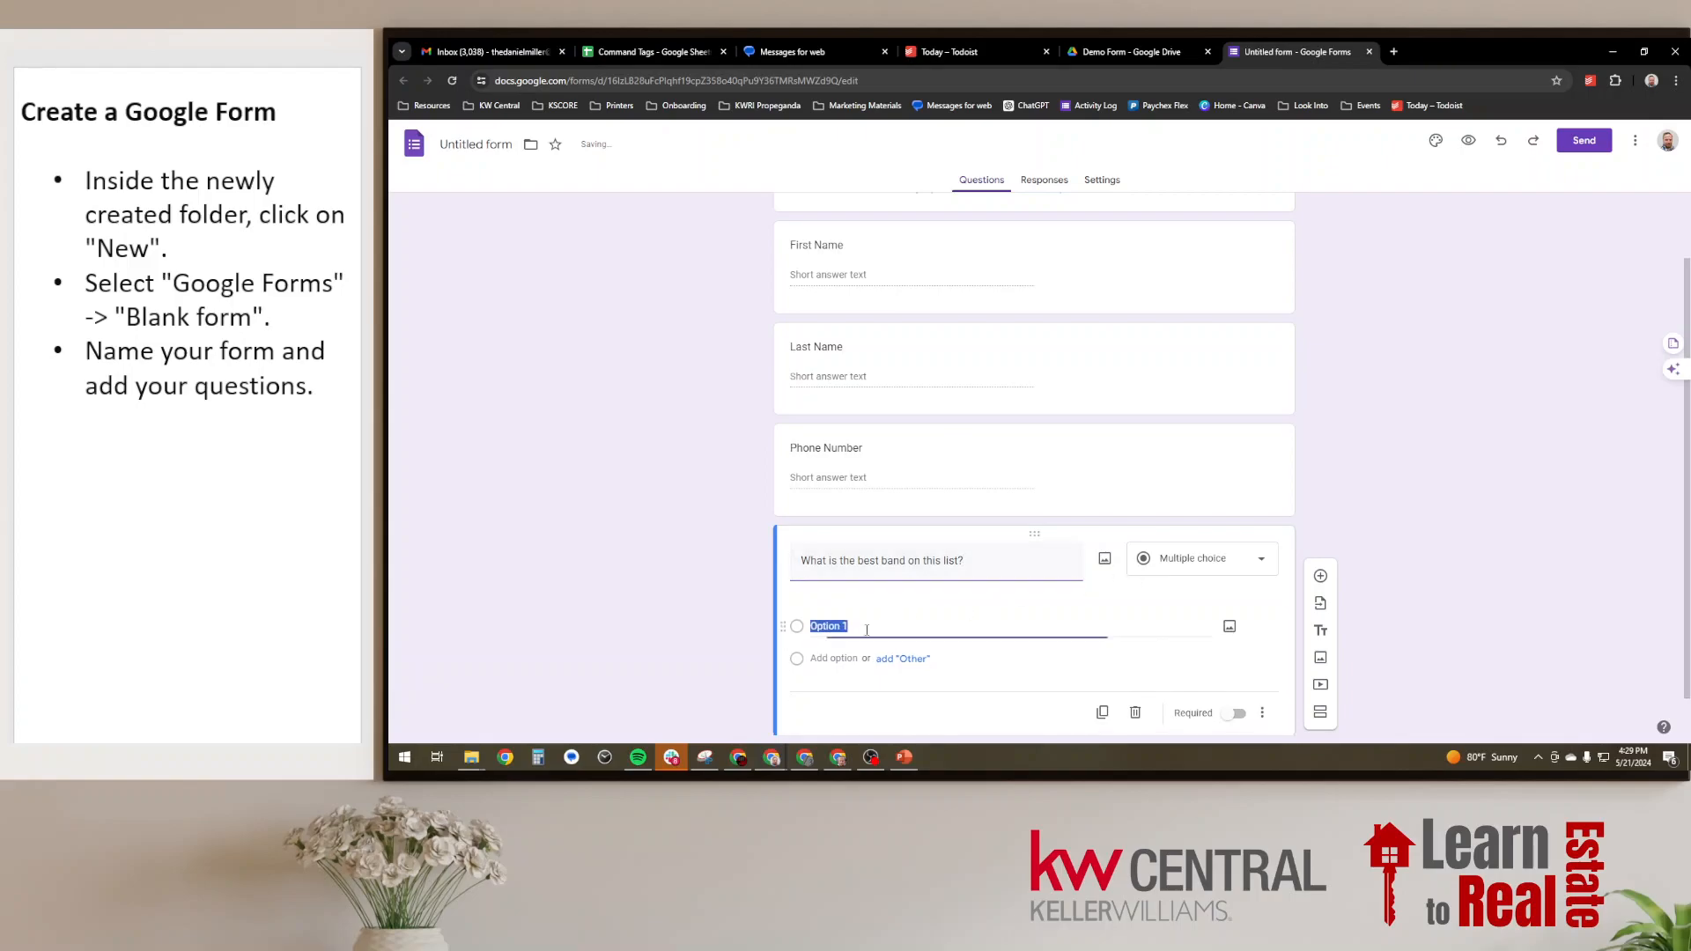
mouse_move(865, 630)
type("Queen")
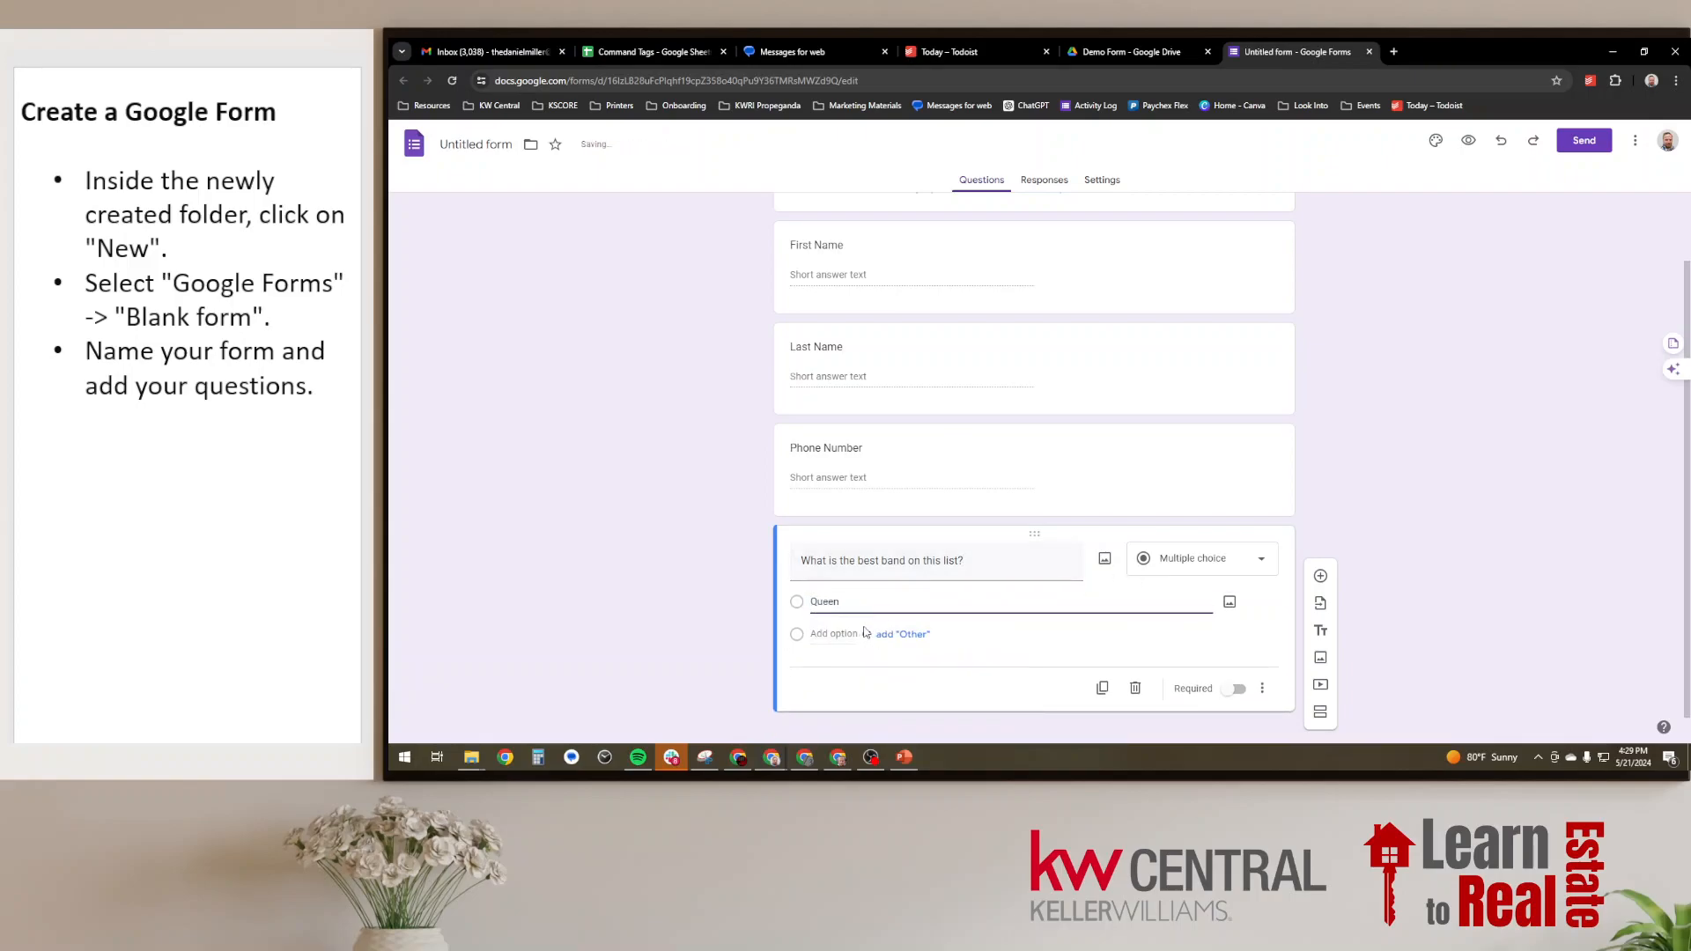
- Add the options "AC/DC", "Nirvana" and "David Bowie" to the best band question
left_click(863, 632)
mouse_move(864, 631)
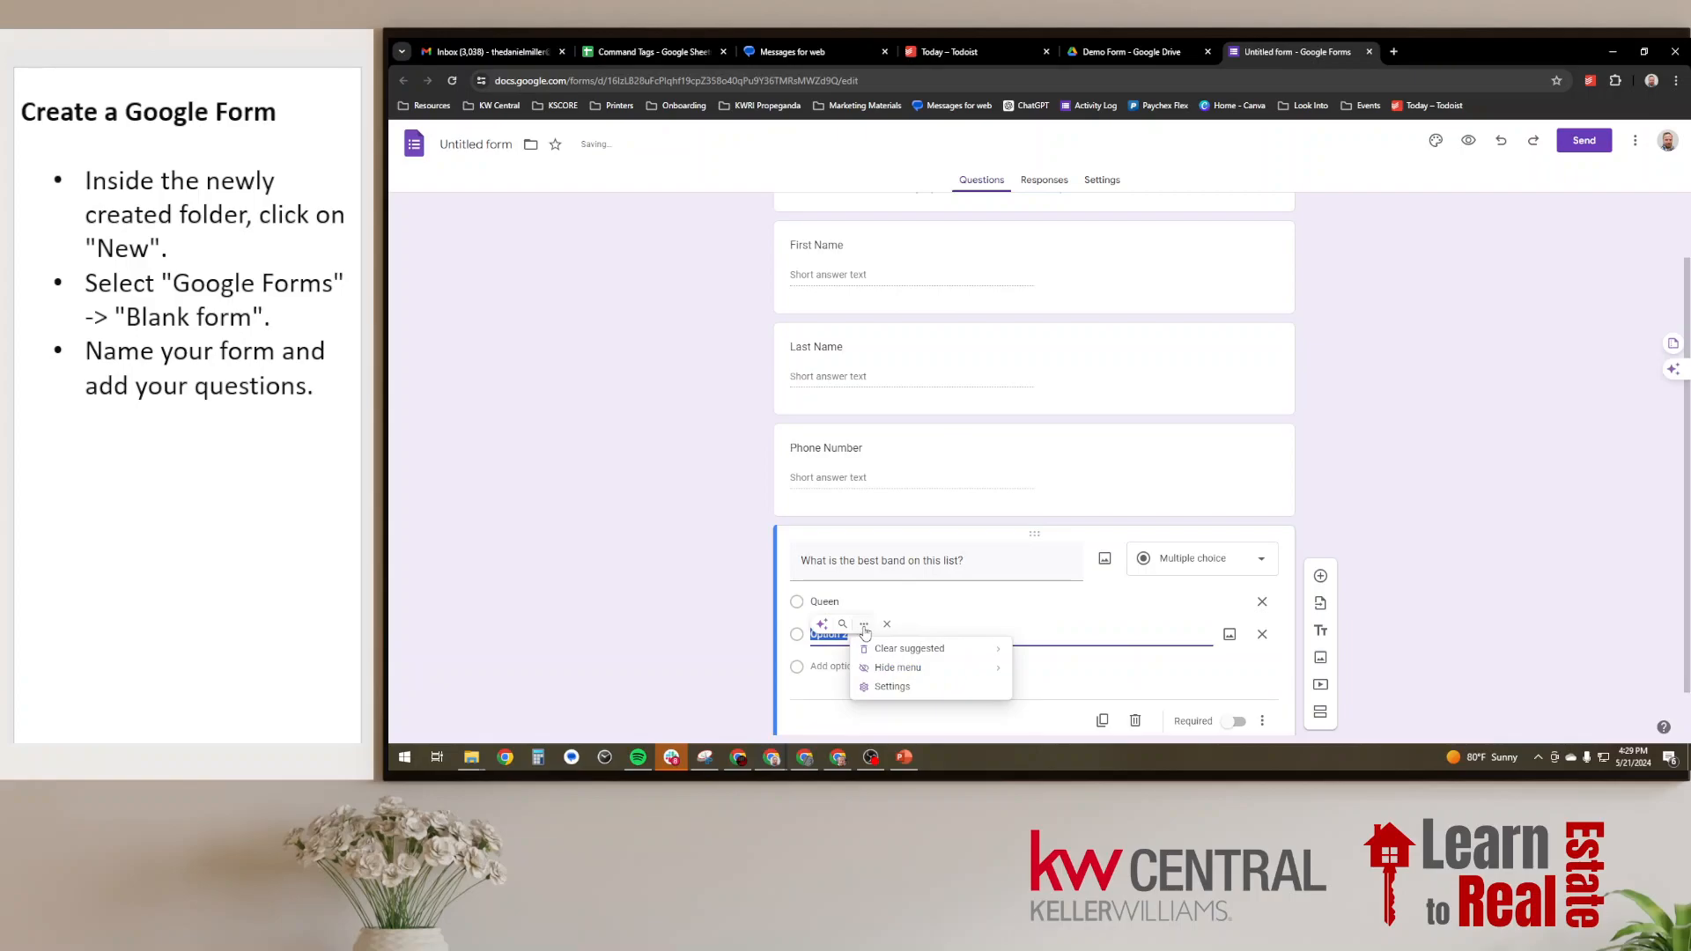
type("AC/DC")
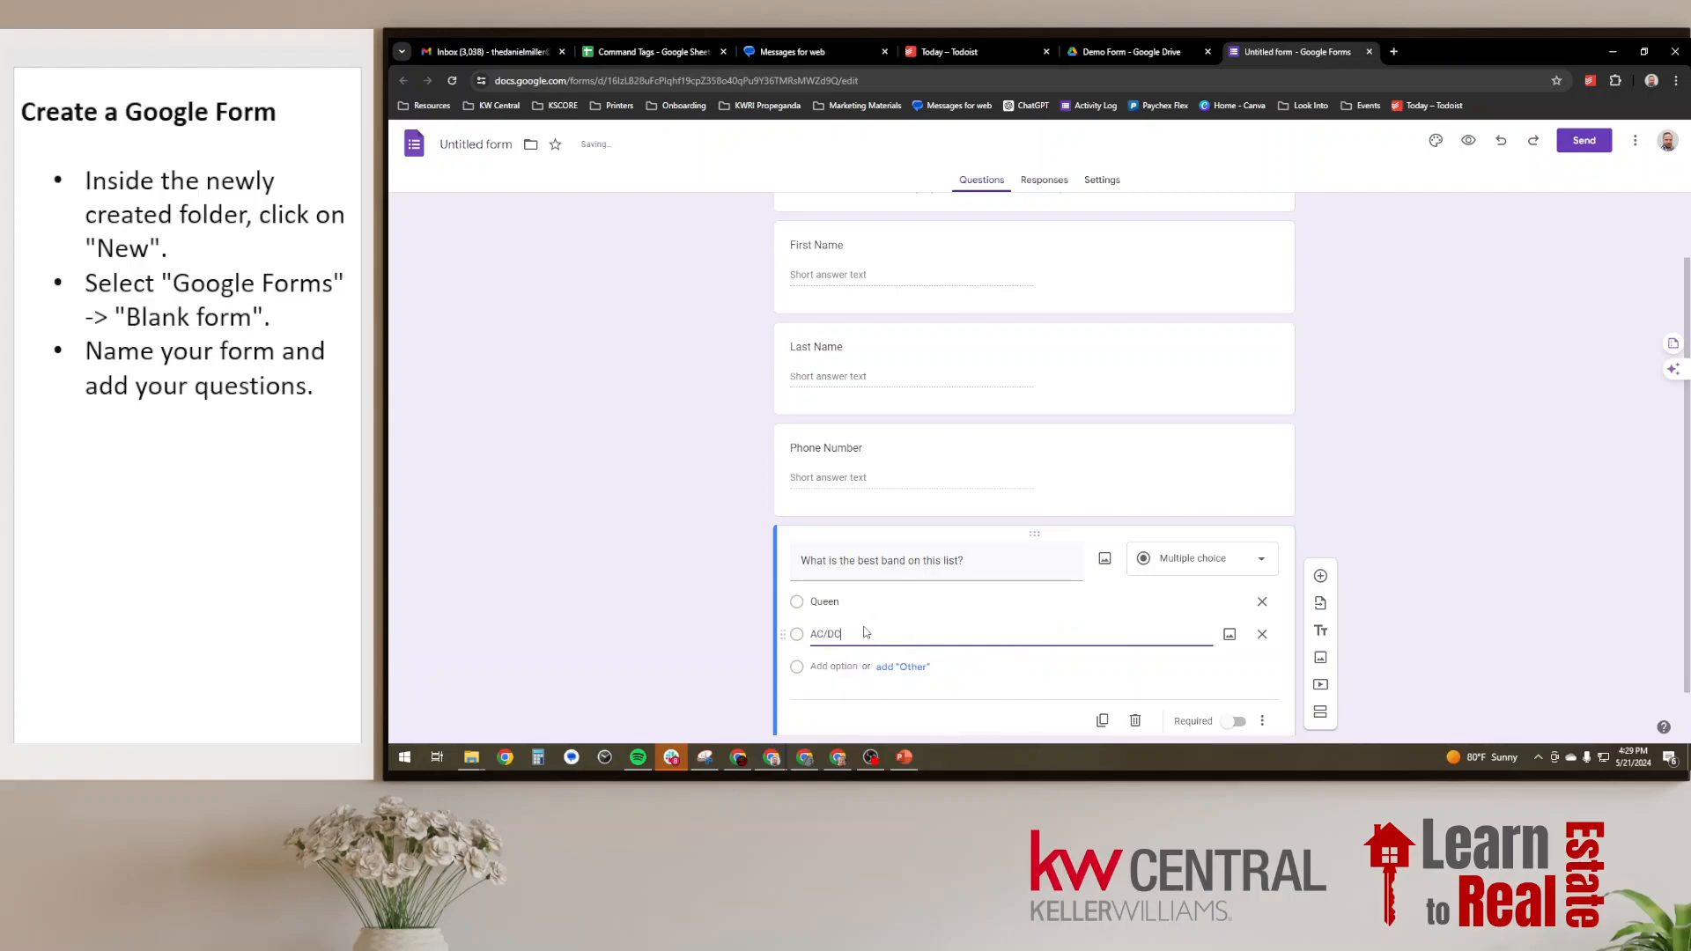
key("Return")
type("Nirvana")
key("Return")
type("David Bowie")
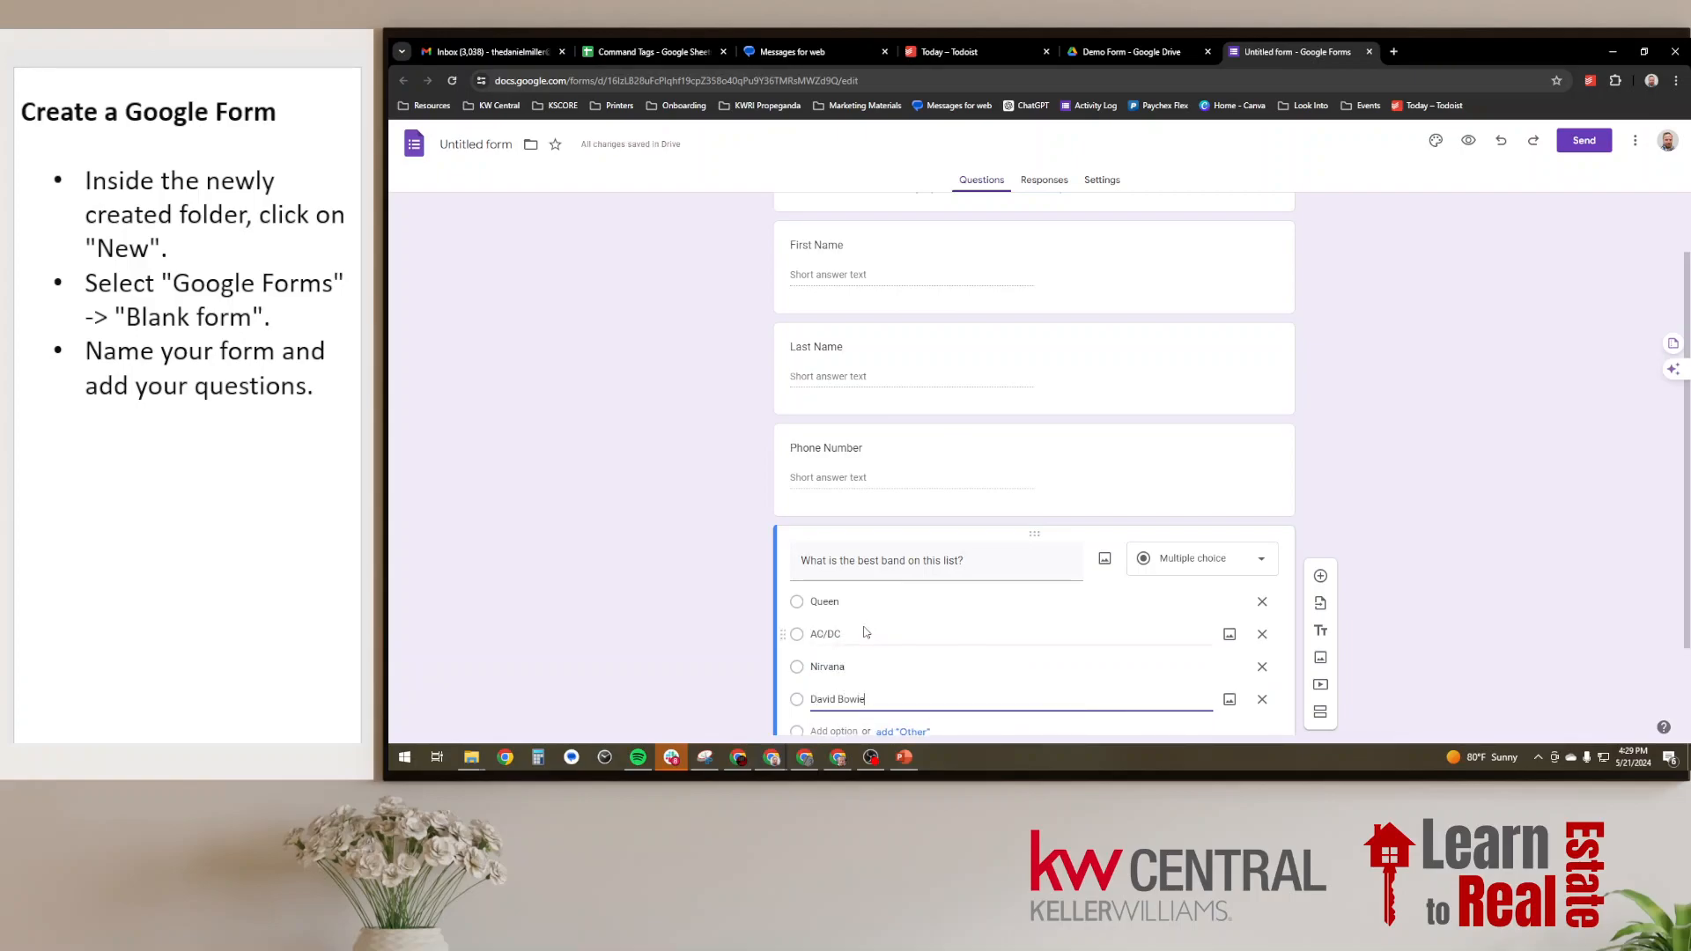
left_click(1533, 560)
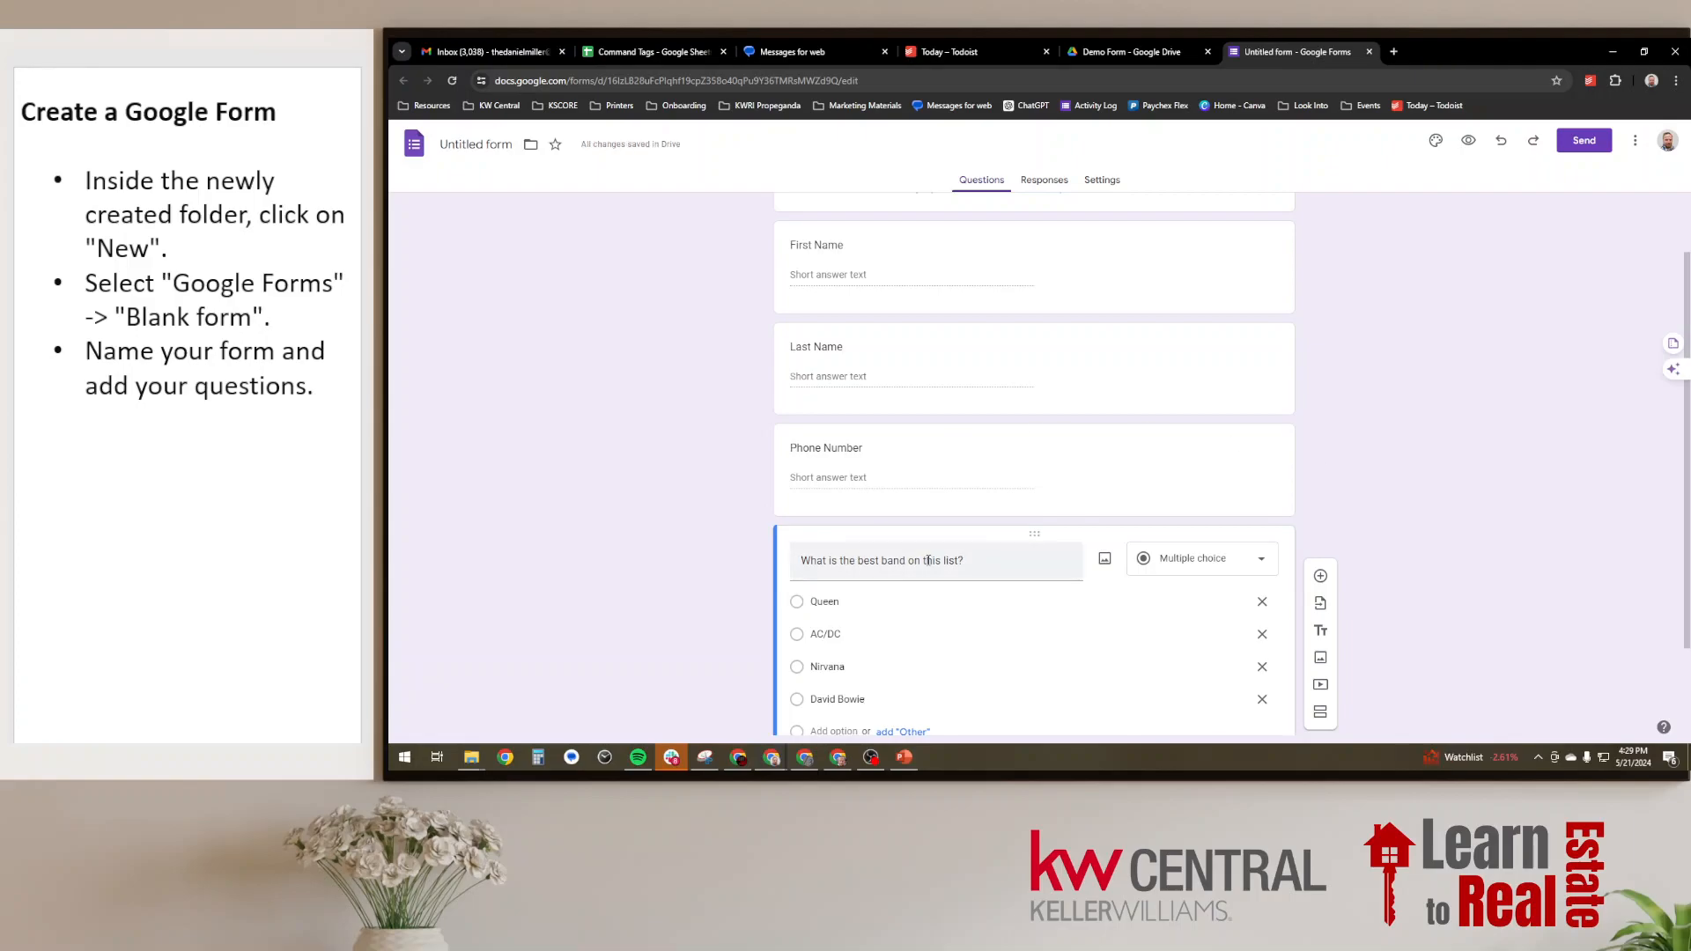
- Add a Checkboxes question titled "multiple answers" below the best band question
scroll(939, 551, "down", 2)
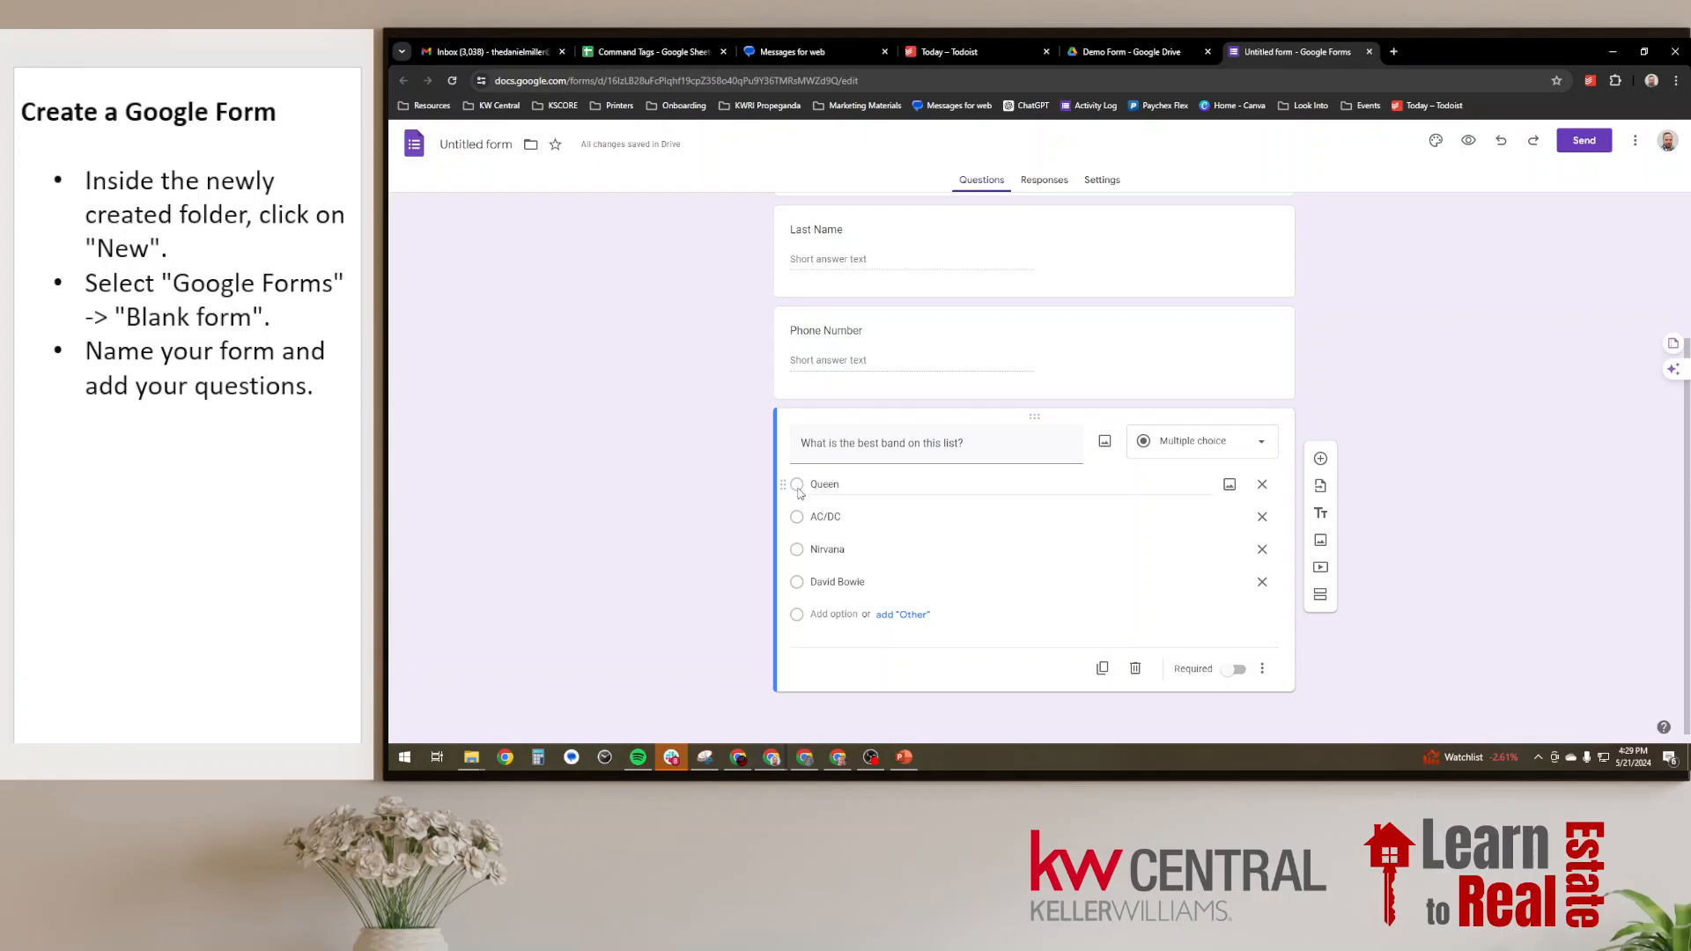
left_click(1319, 460)
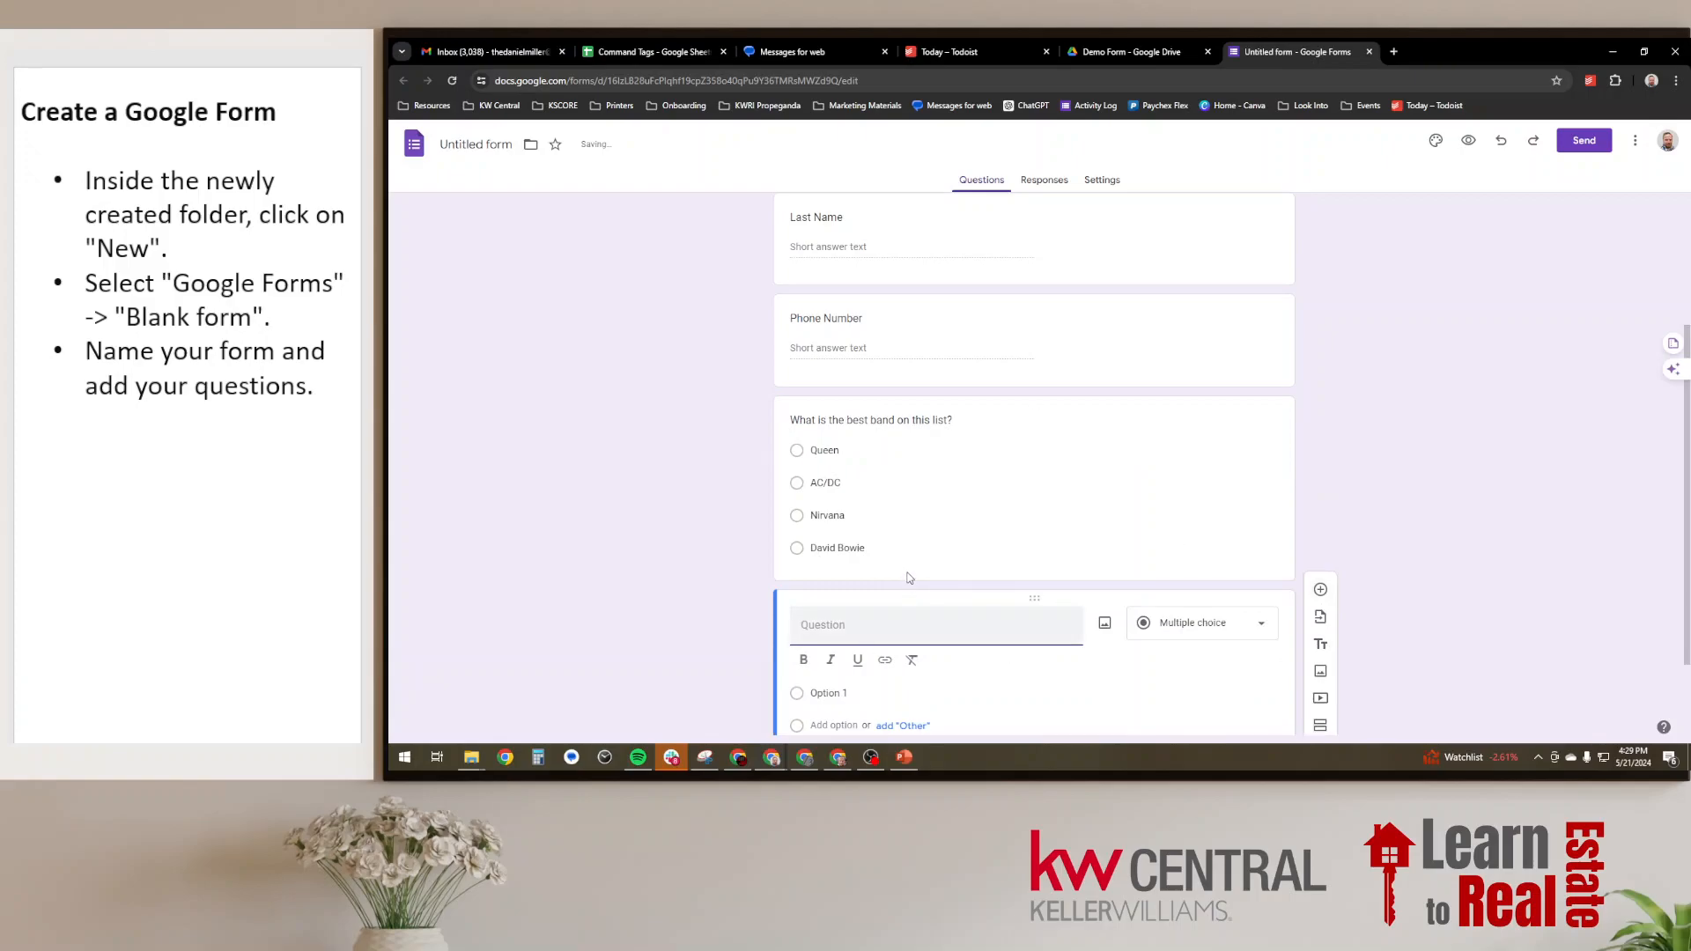
type("multiple answers")
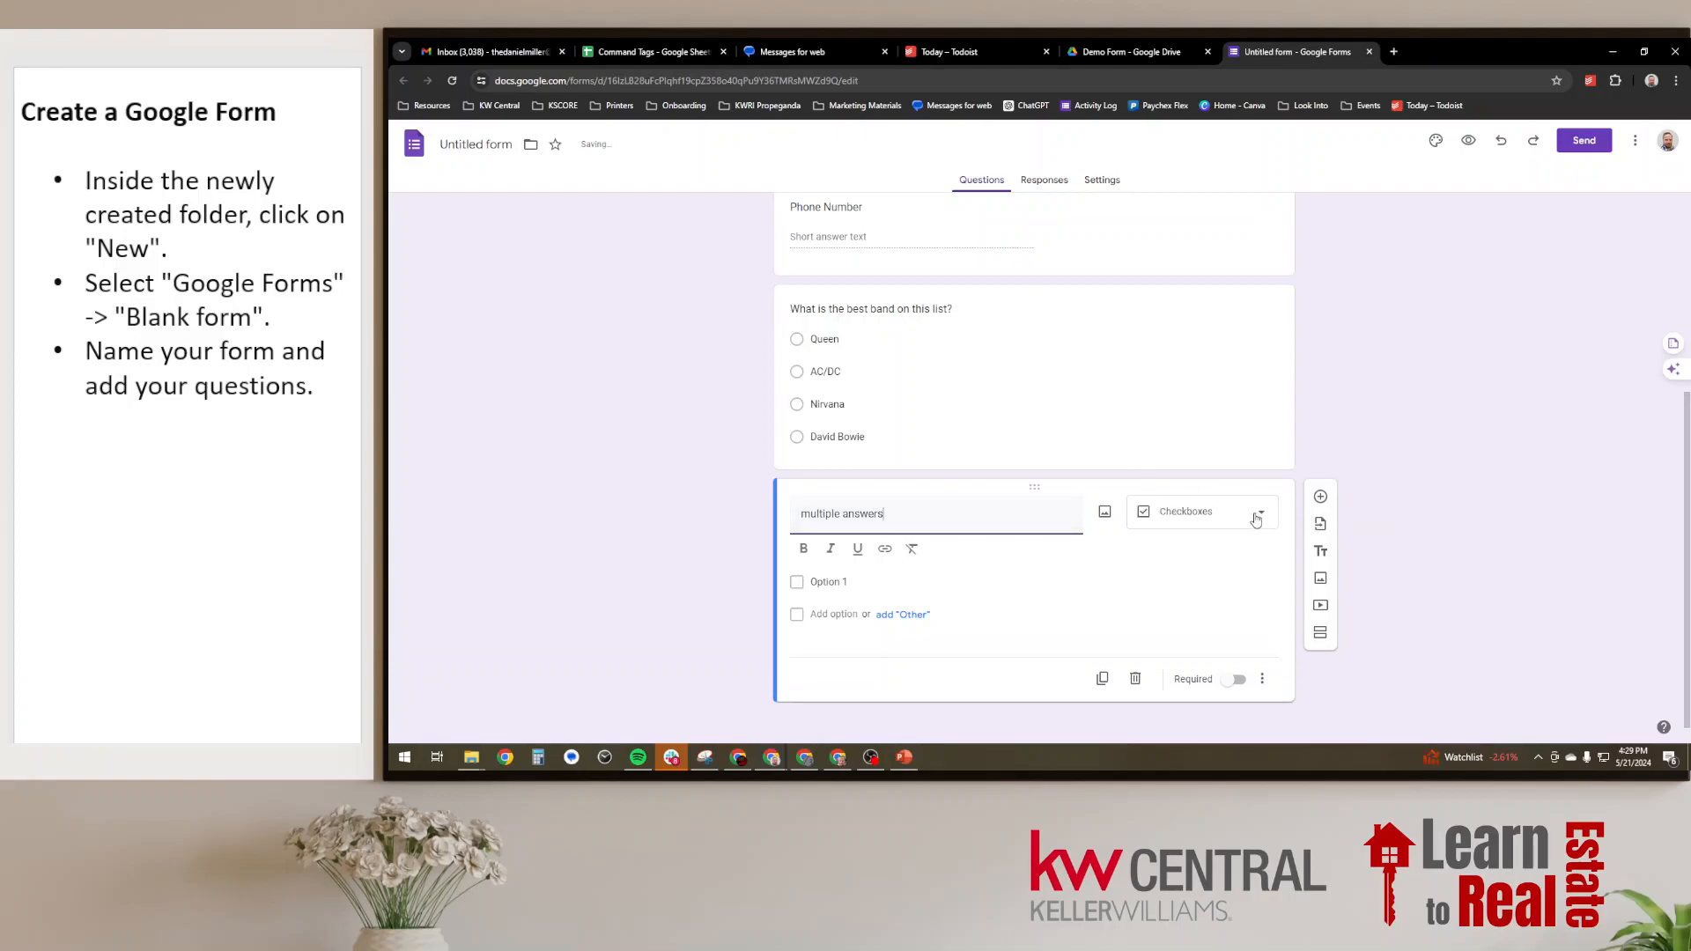
left_click(1184, 511)
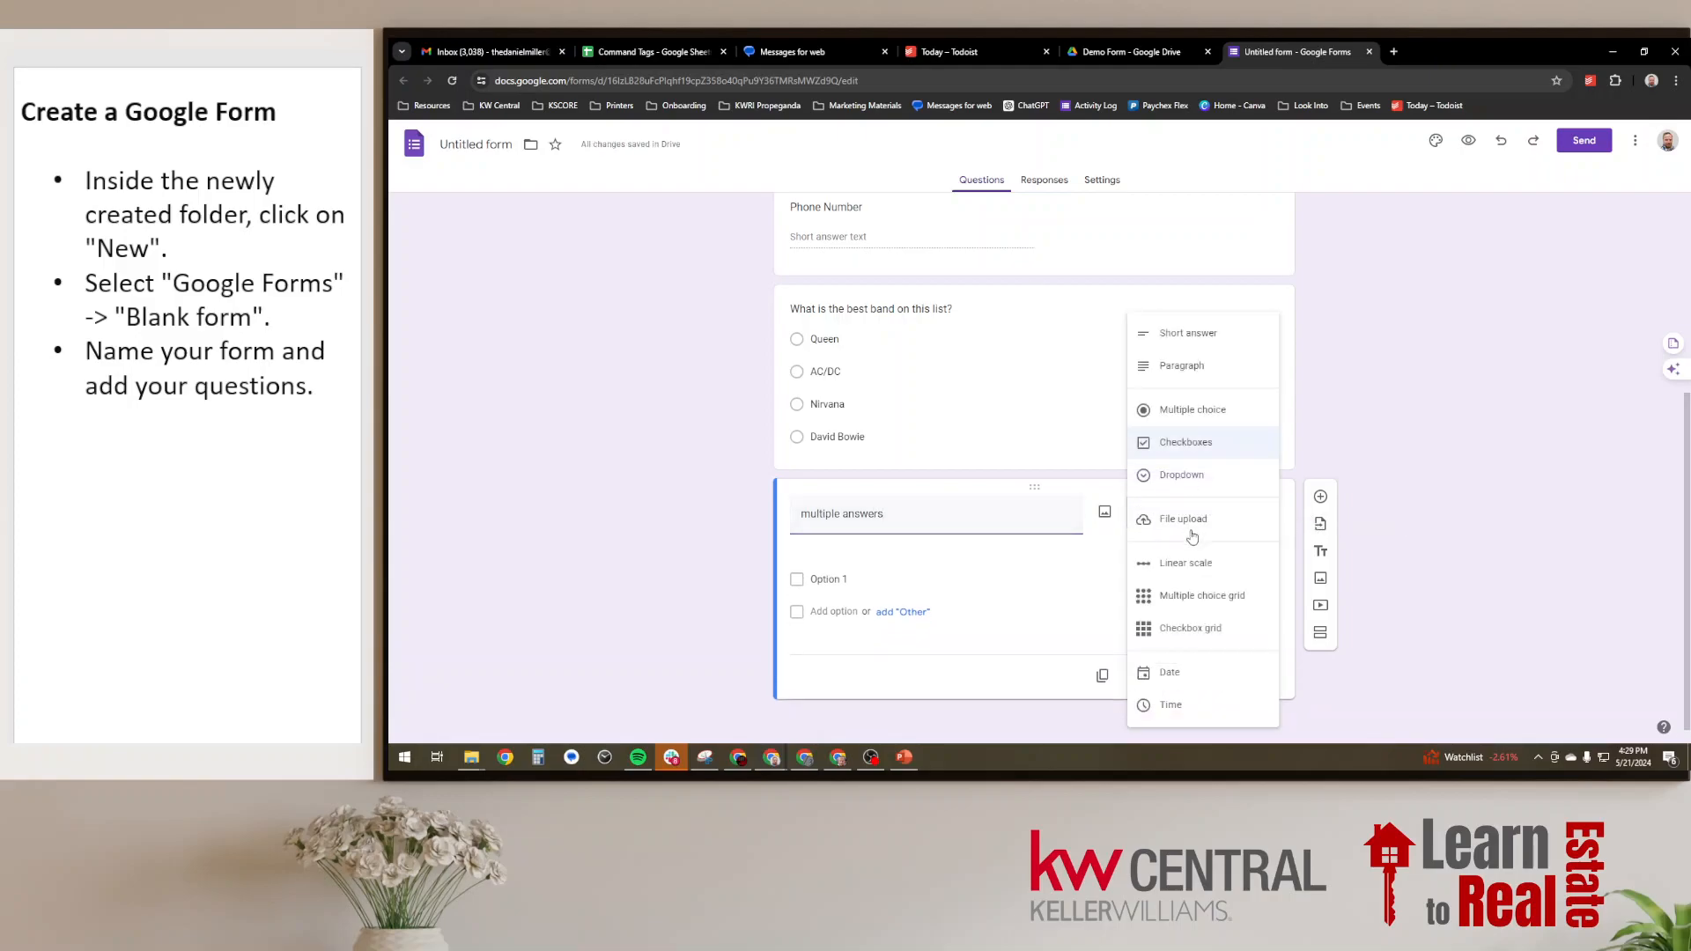
left_click(1479, 498)
left_click(888, 569)
type("I like")
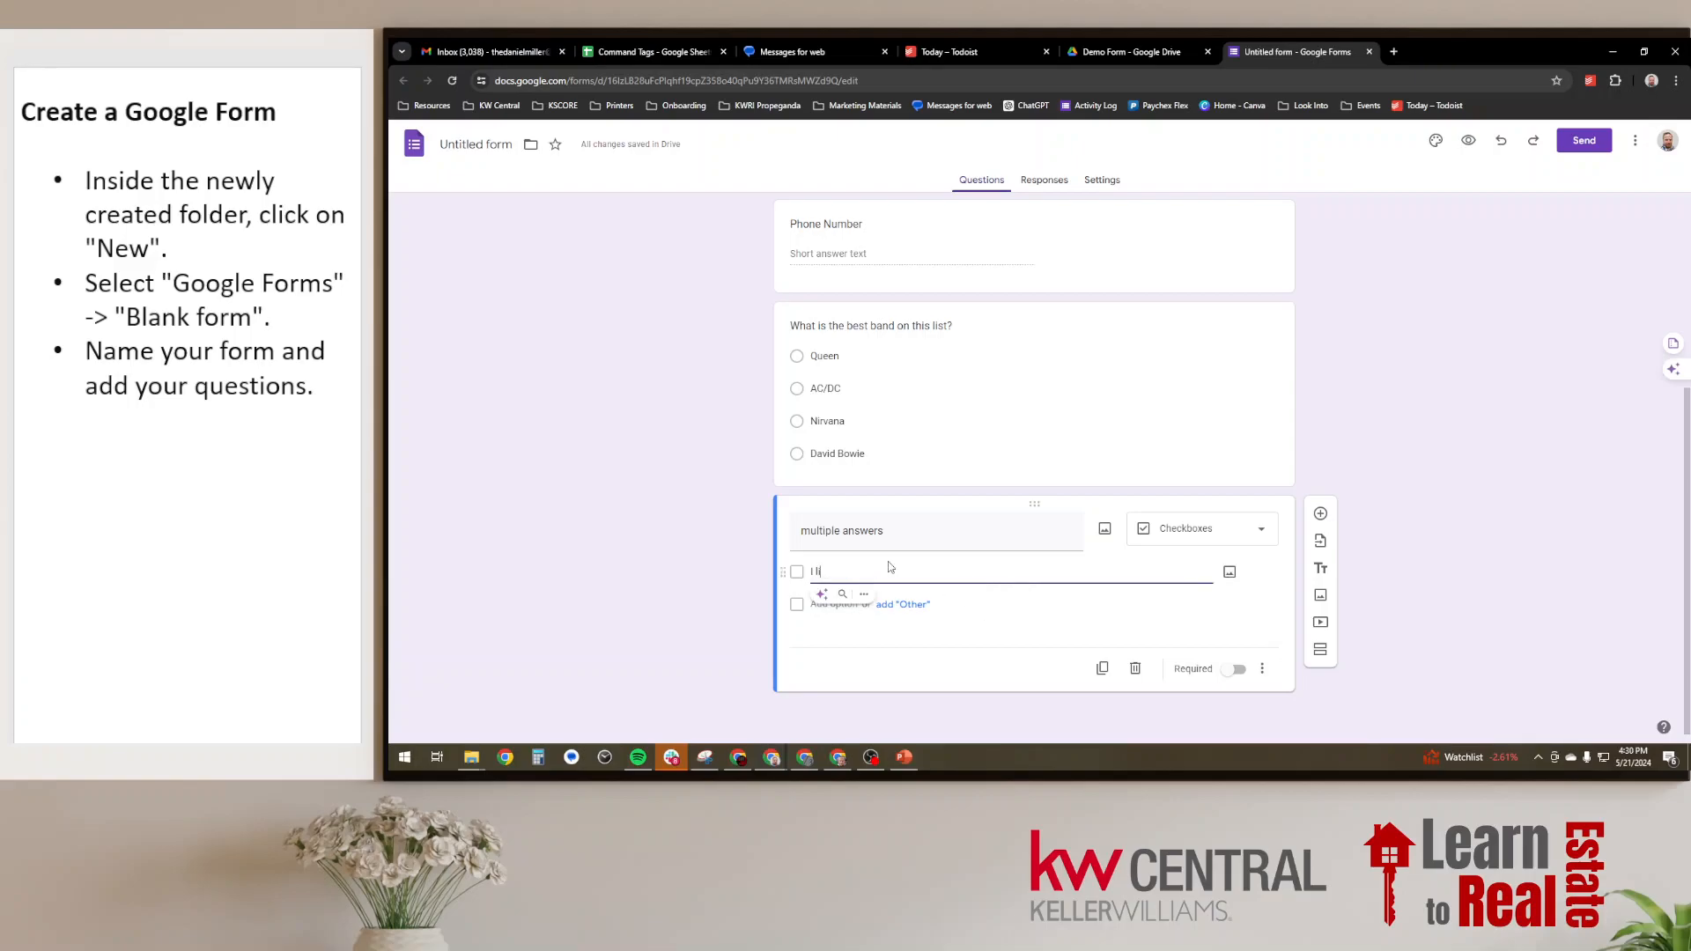
key("BackSpace")
key("BackSpace")
key("BackSpace")
- Change the title of the checkboxes question to "What do you like to do"
left_click_drag(908, 532, 790, 539)
type("What")
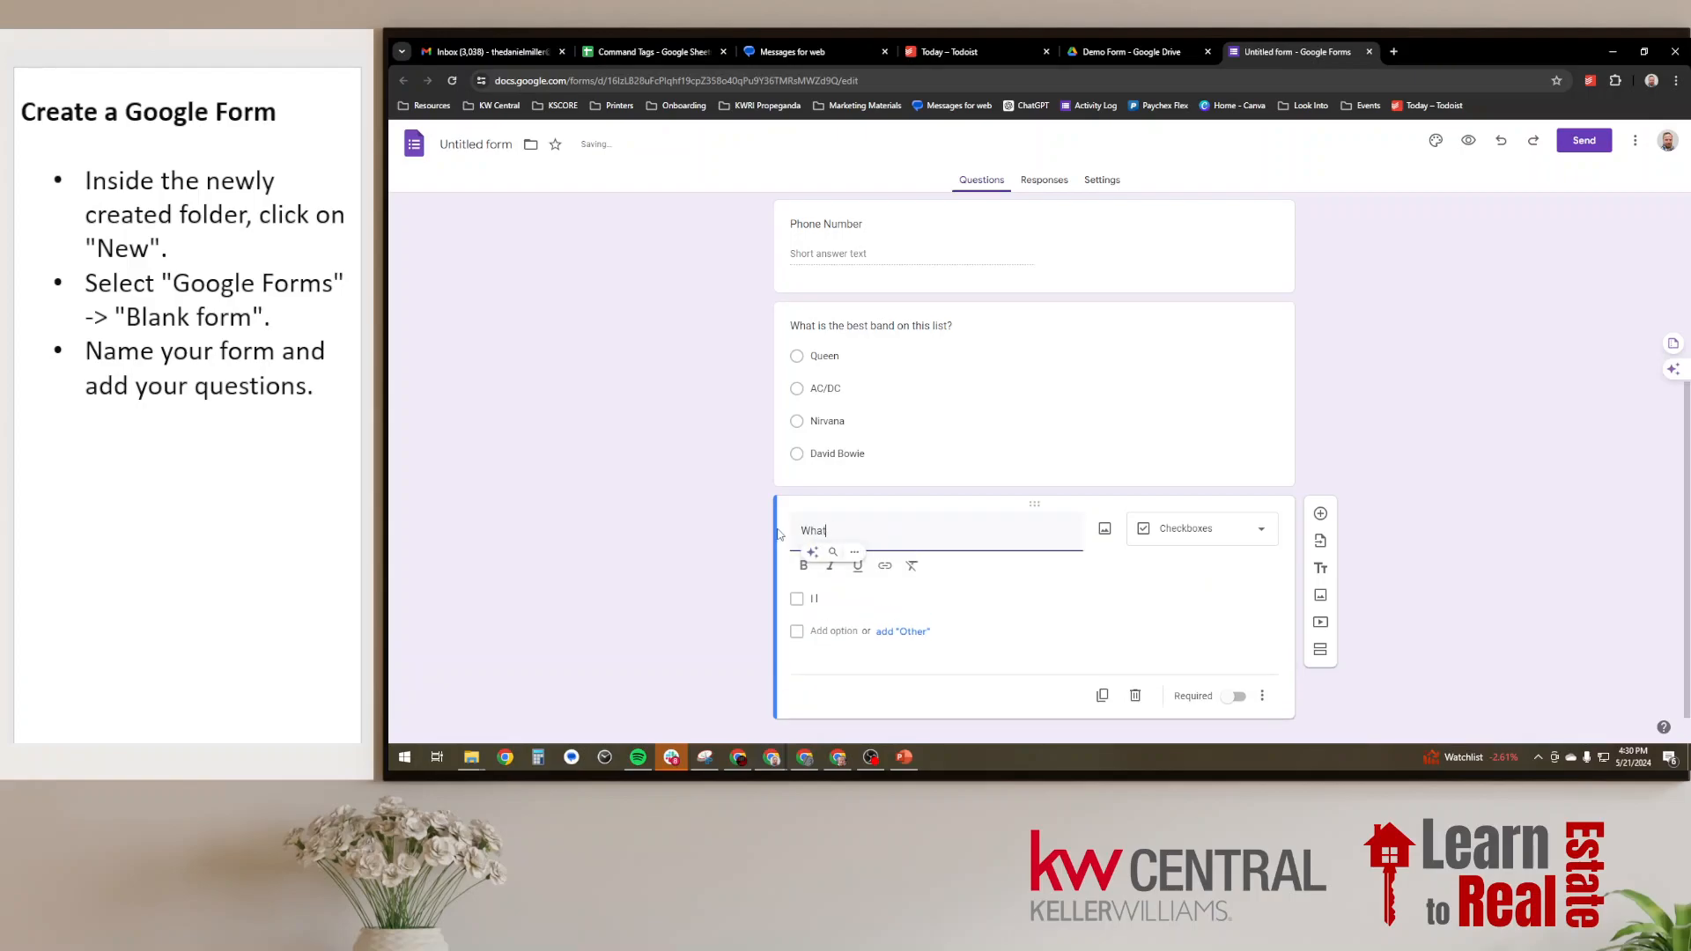
type(" do you like to do")
- Add the options "Watch Movies", "Read Books" and "Exercise" to the "What do you like to do" checkboxes question
left_click(836, 599)
type("W")
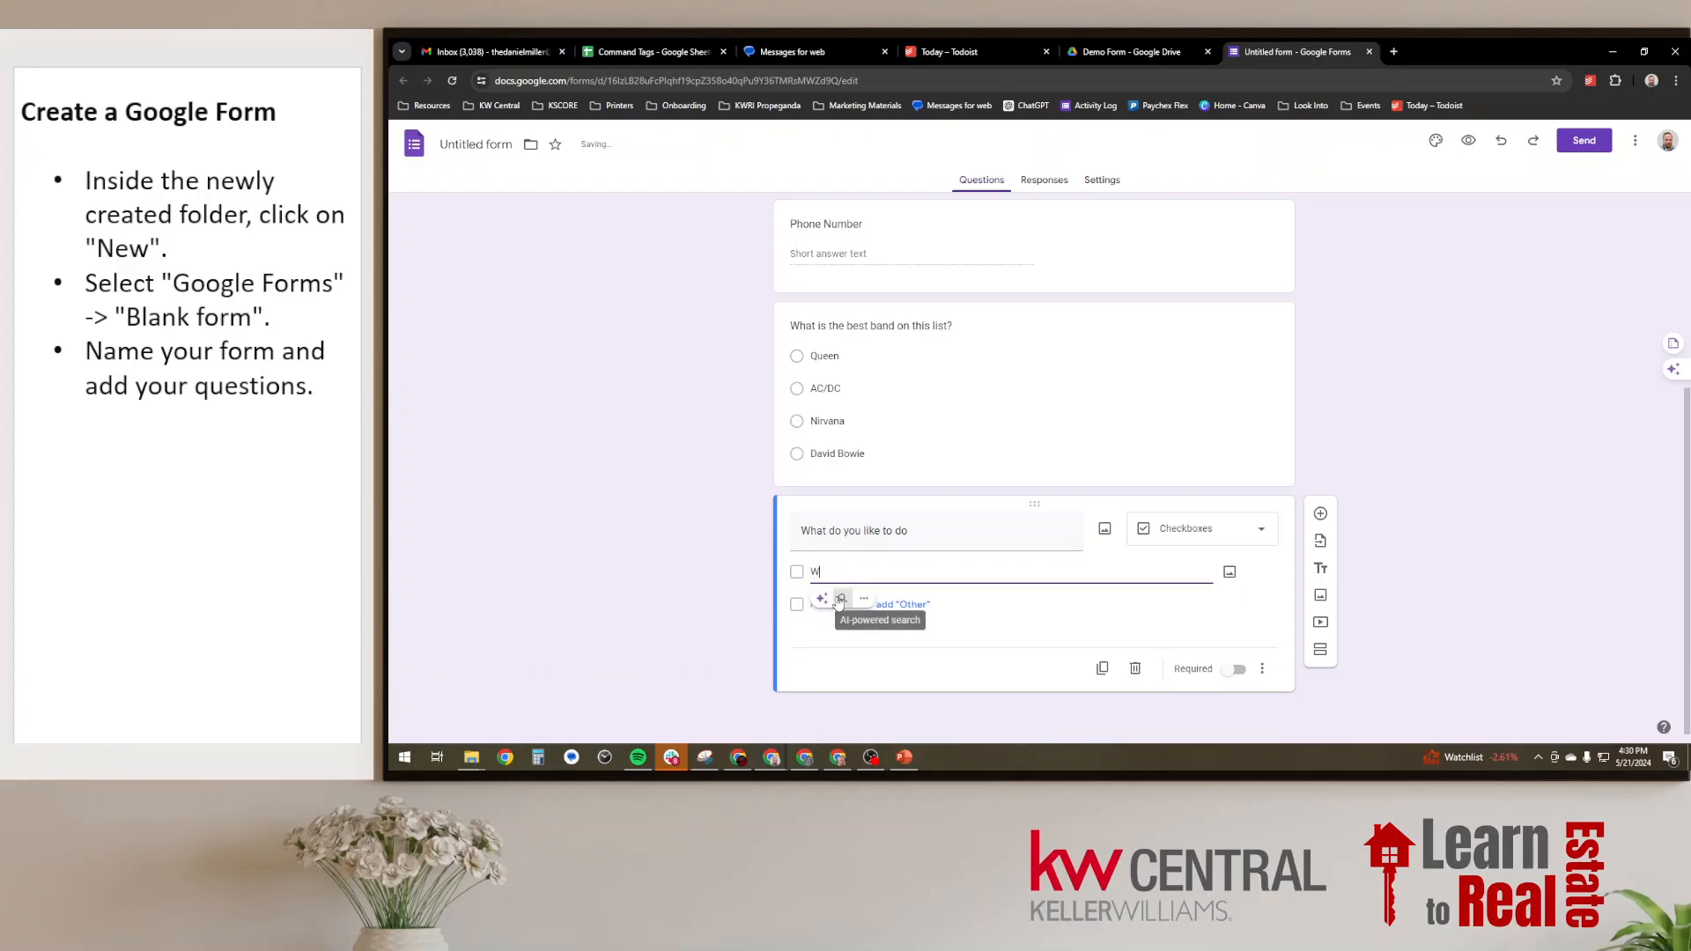
type("atch Movies")
left_click(837, 603)
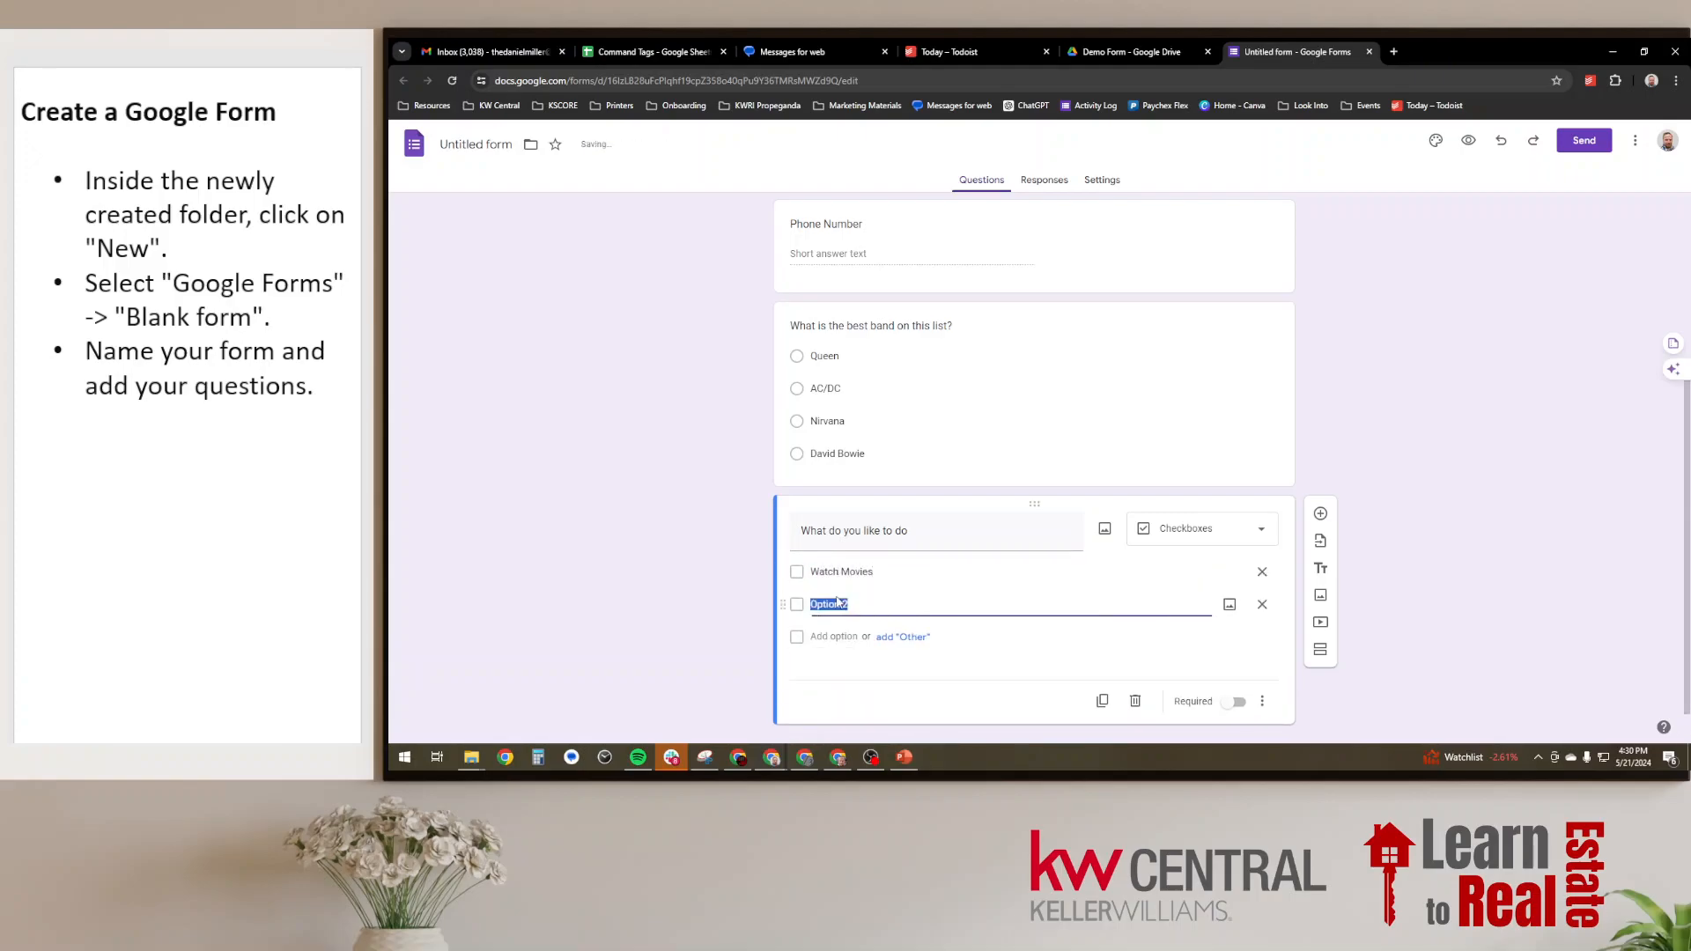
type("Read Books")
key("Return")
type("Exercise")
key("Return")
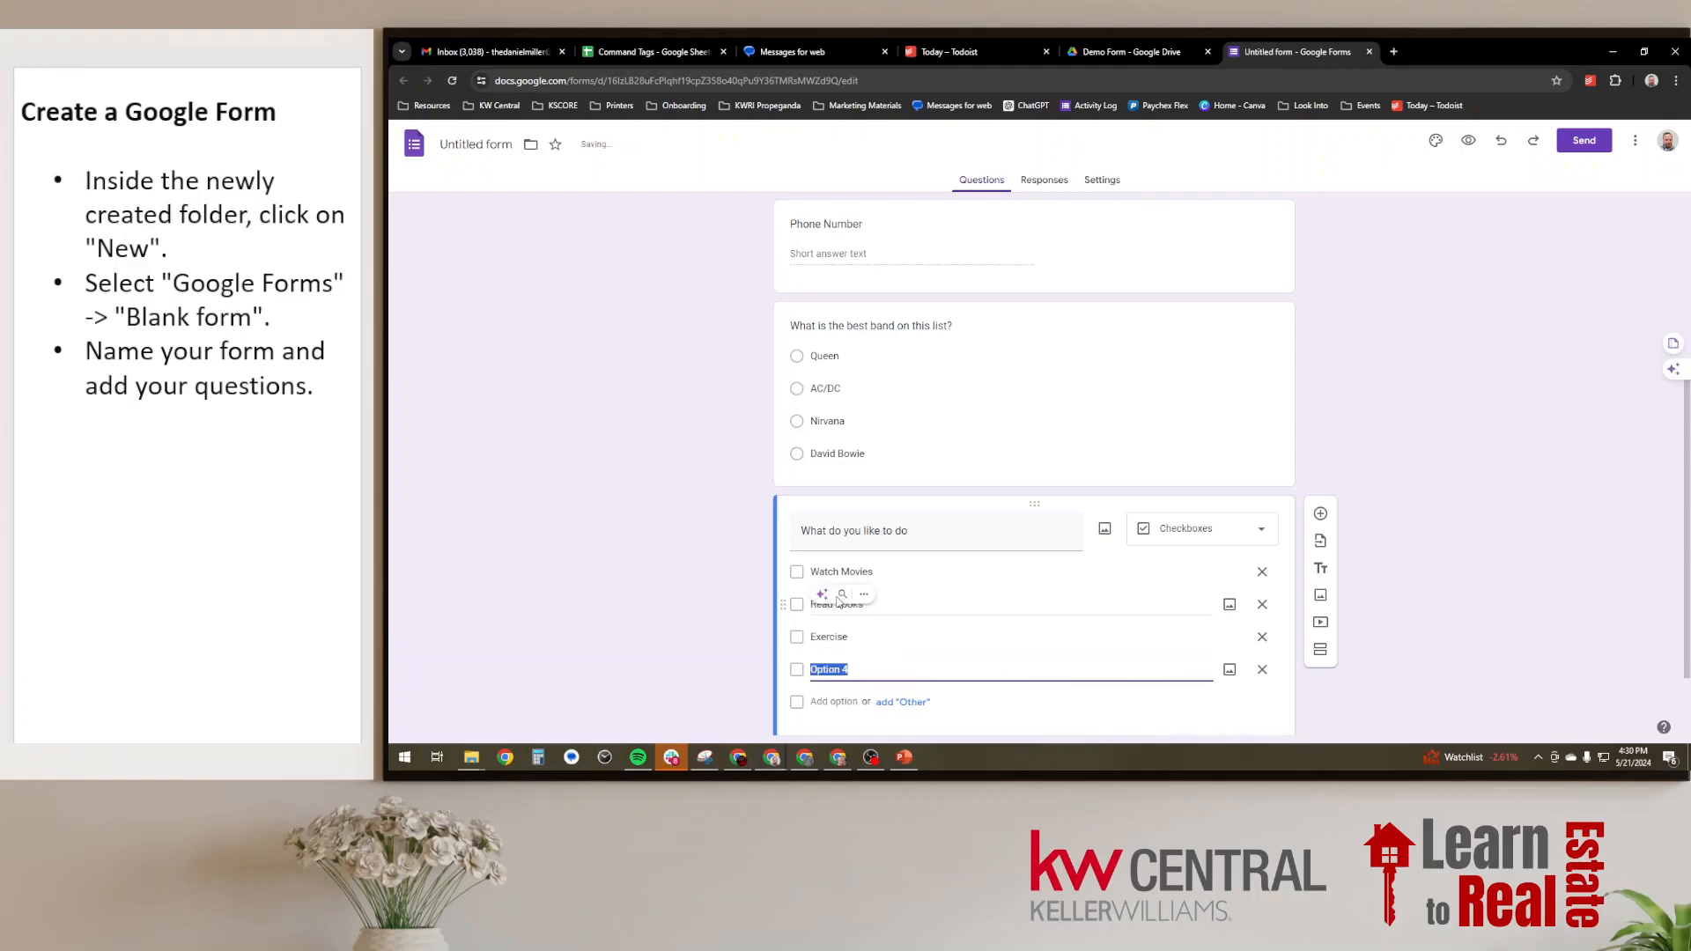
- Add "As Little as possible" as the fourth option of the "What do you like to do" question
type("As LIttle as")
key("BackSpace")
key("BackSpace")
key("BackSpace")
key("BackSpace")
type("le as possible")
left_click(1424, 495)
scroll(845, 480, "down", 1)
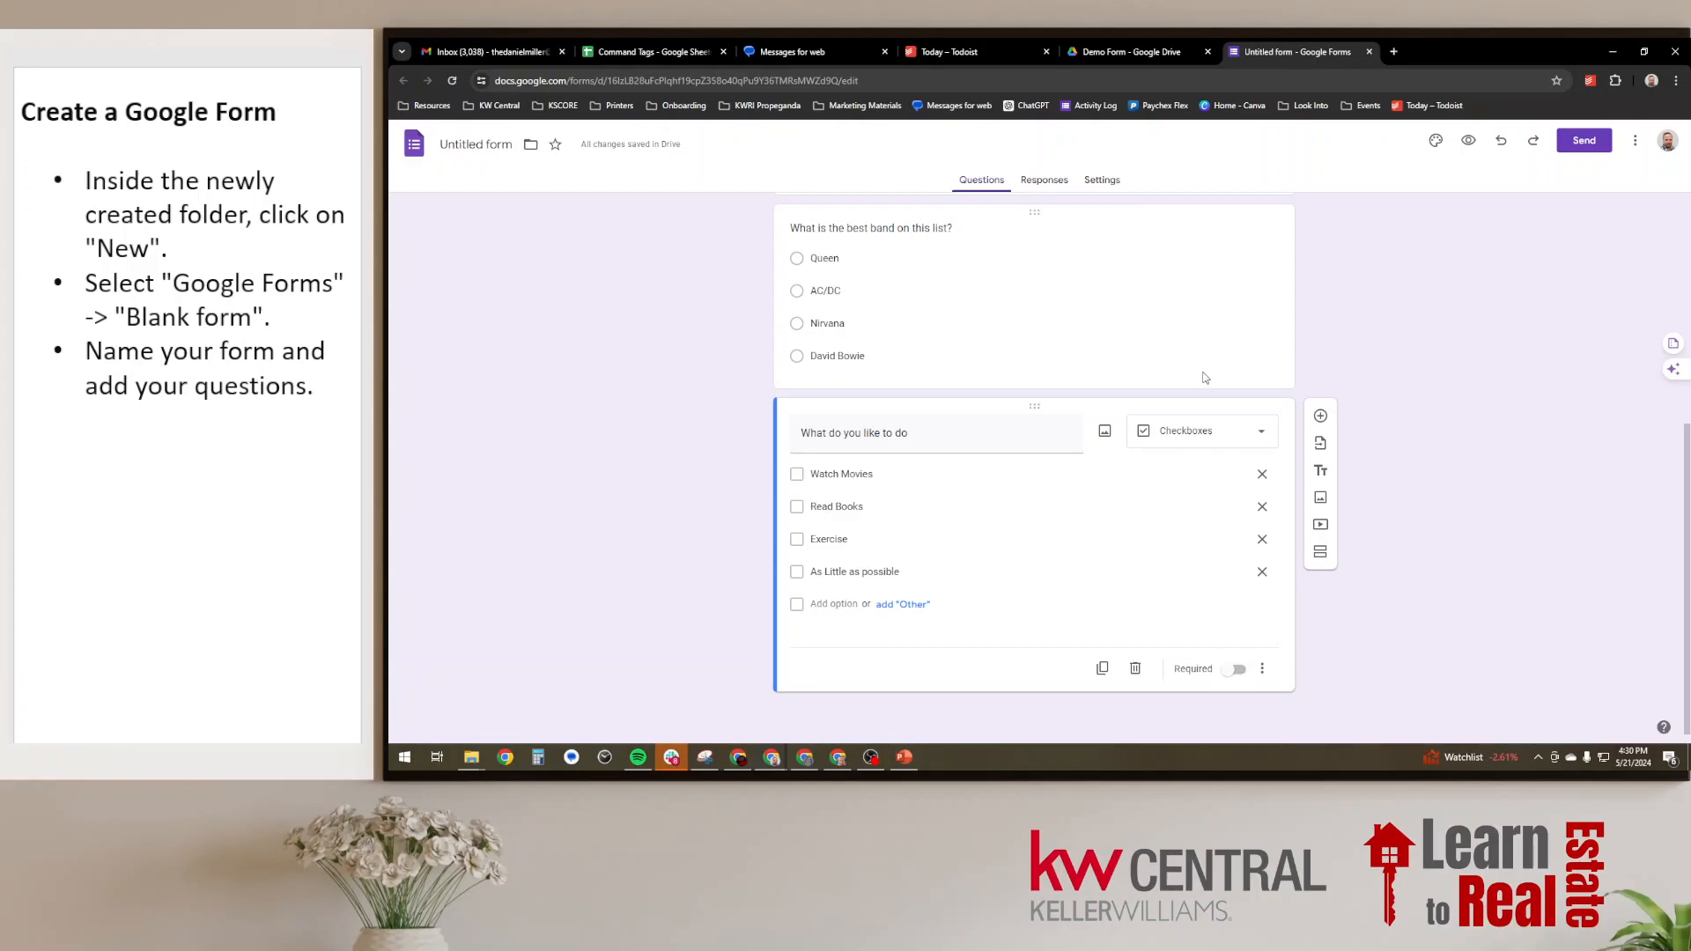
left_click(1149, 321)
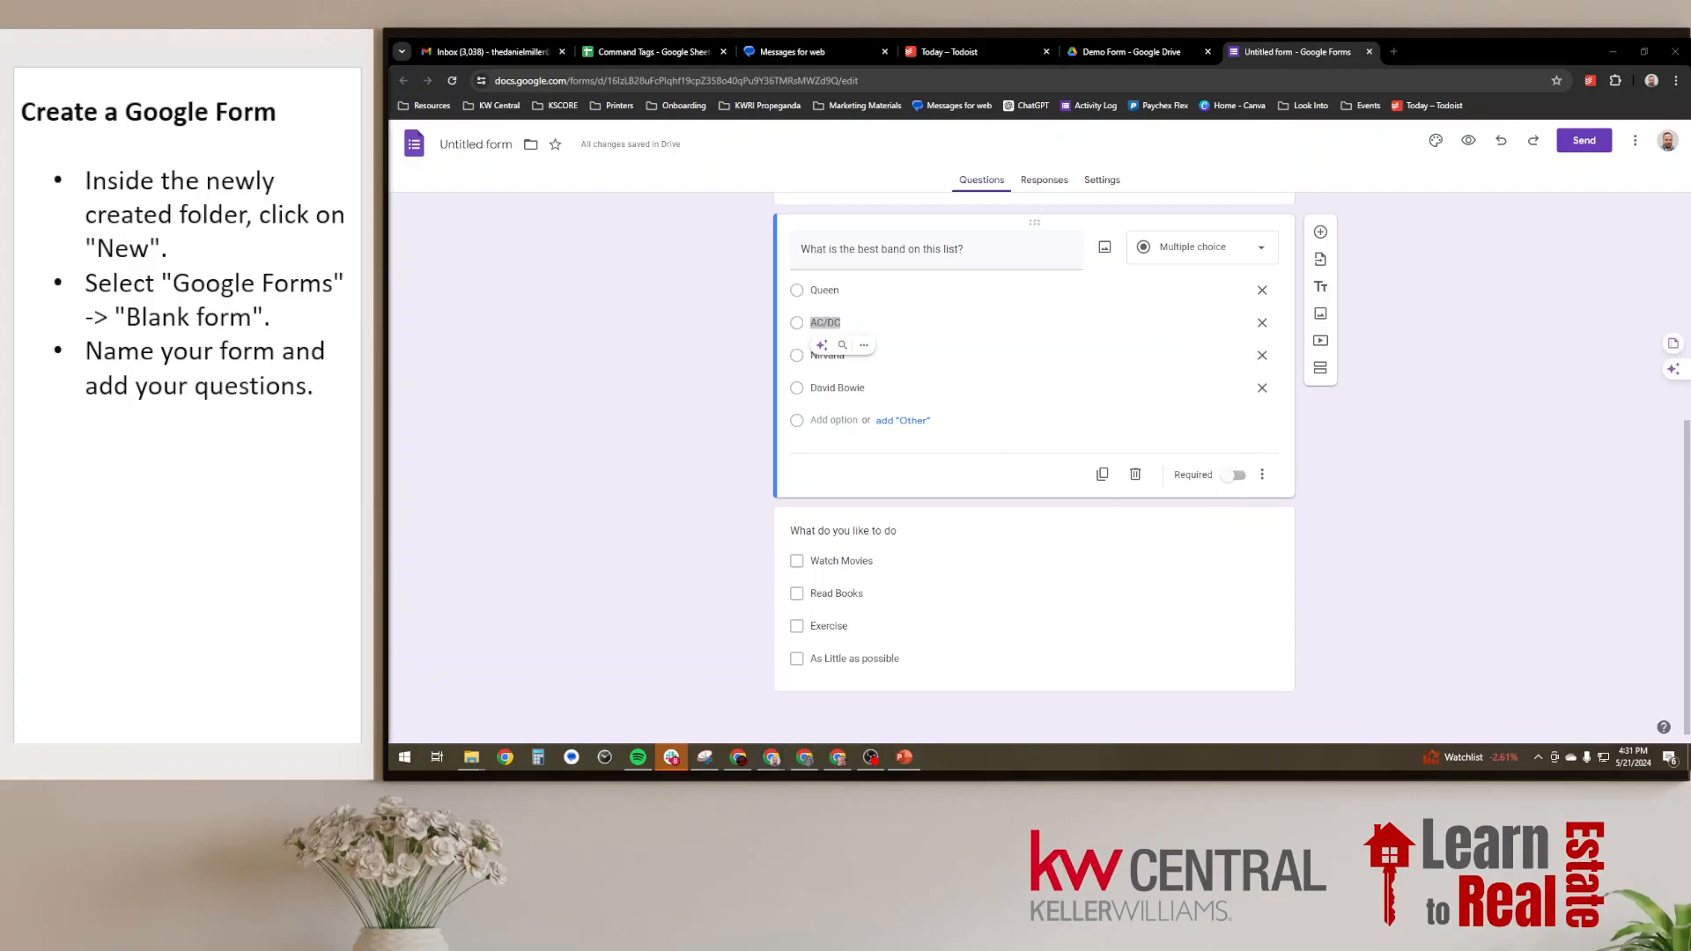
key("Right")
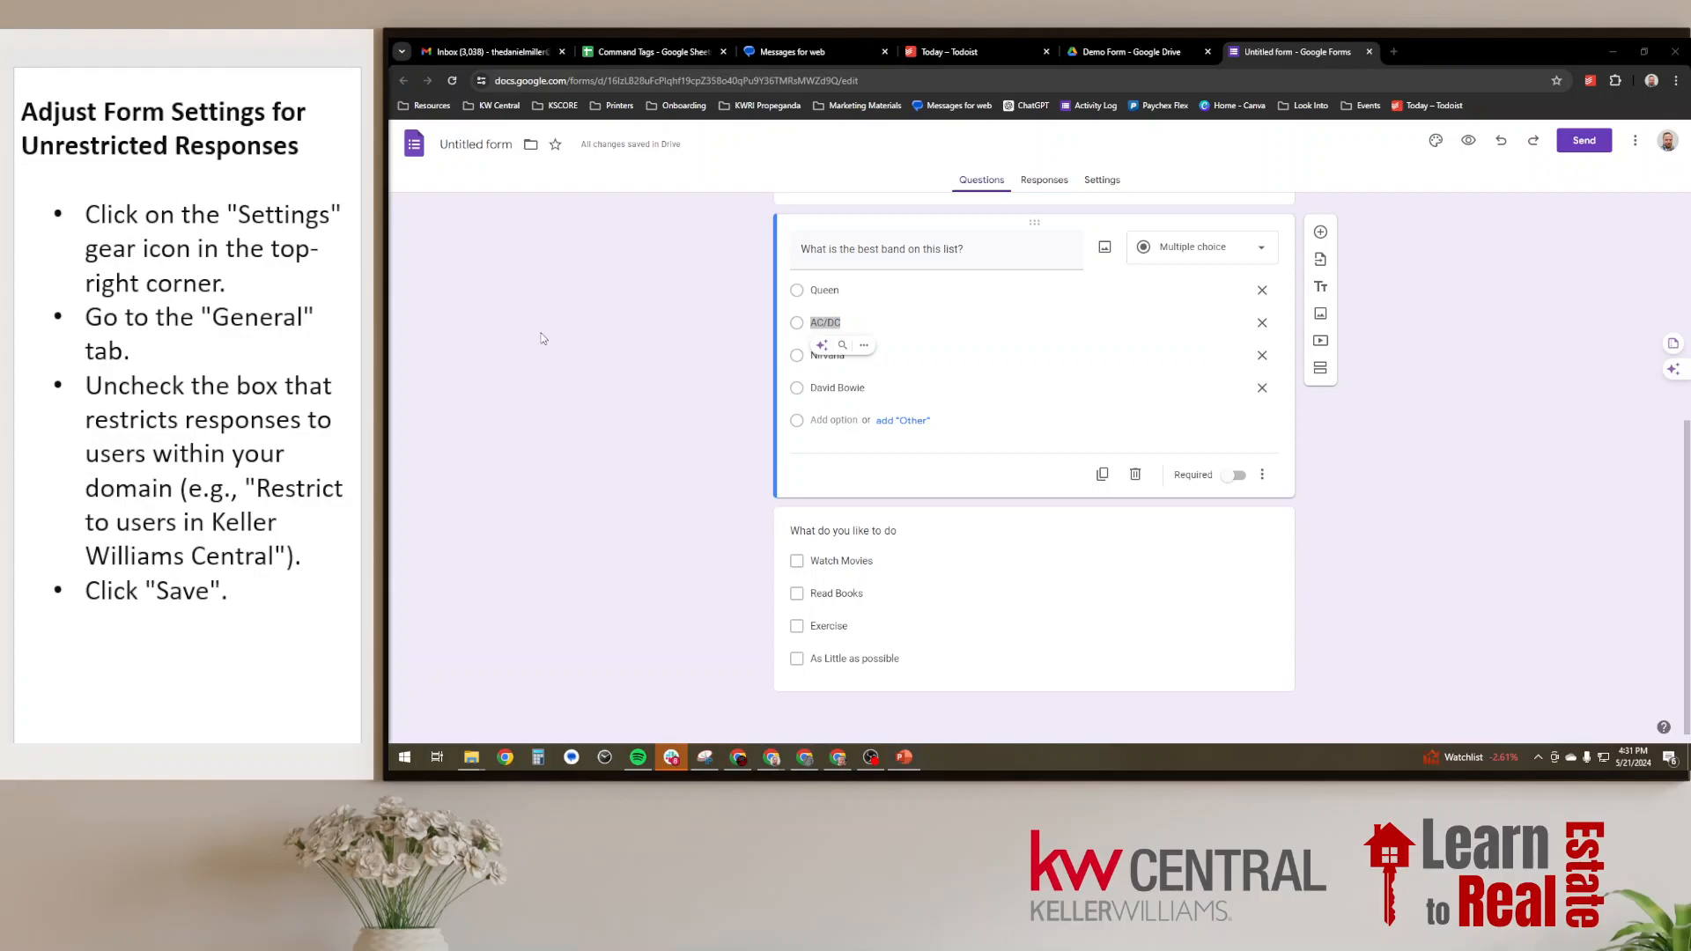
scroll(1452, 440, "up", 5)
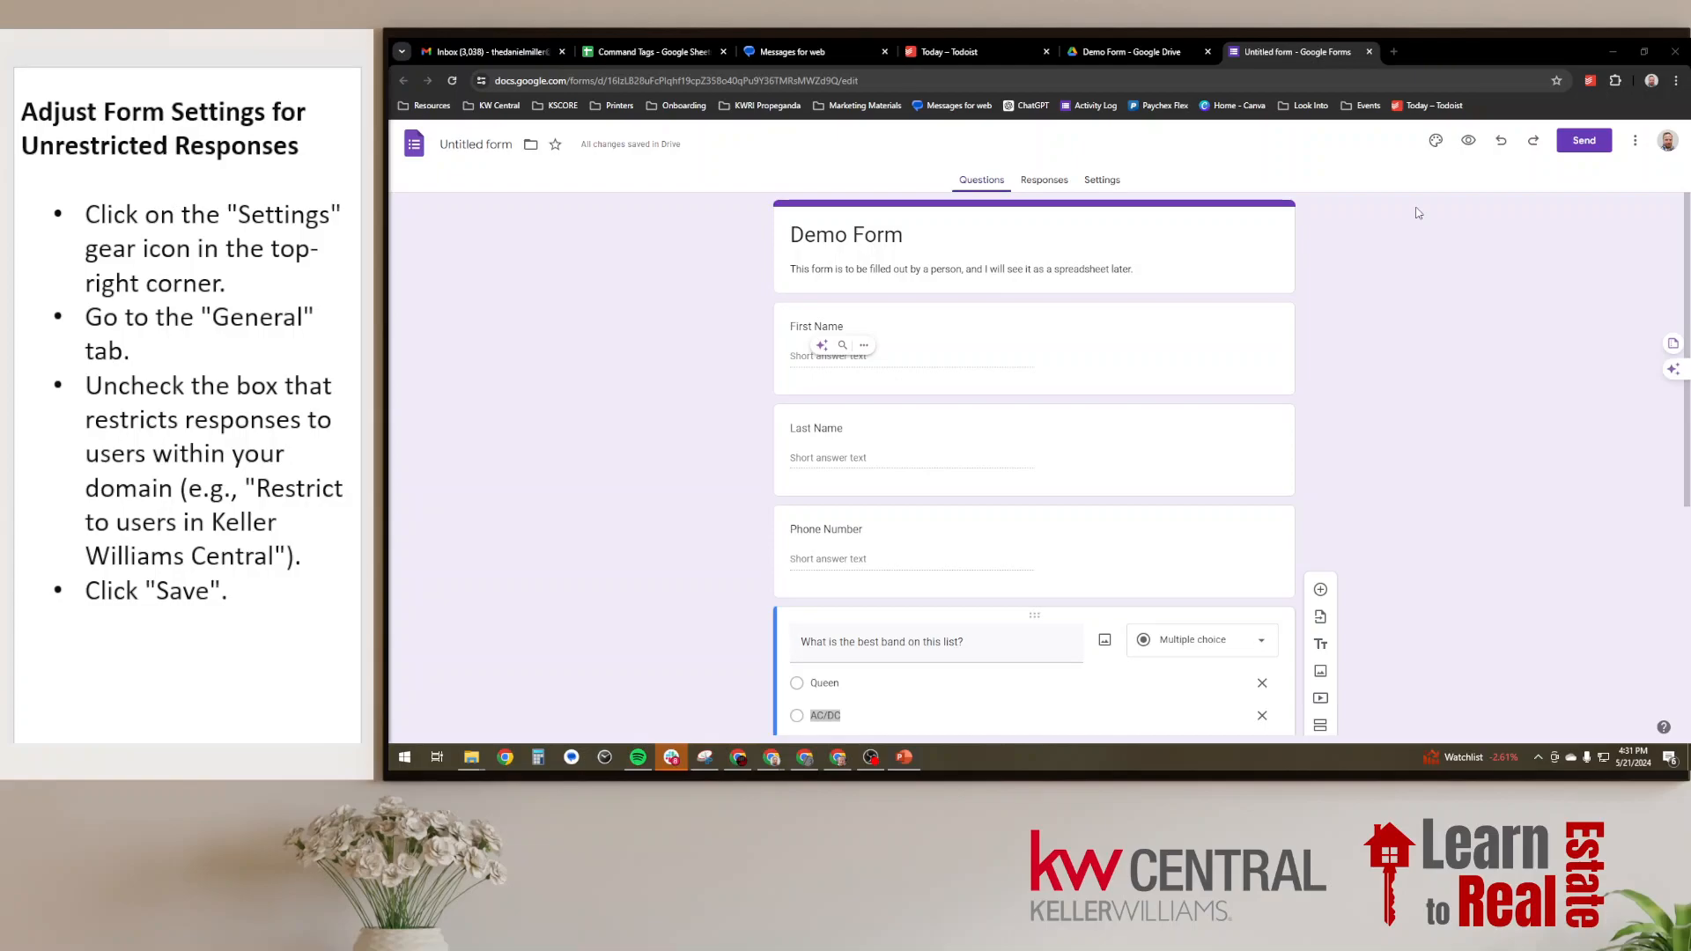
- In the form's response settings, turn off the restriction to users in Keller Williams Realty, Inc. and its trusted organizations
left_click(1103, 182)
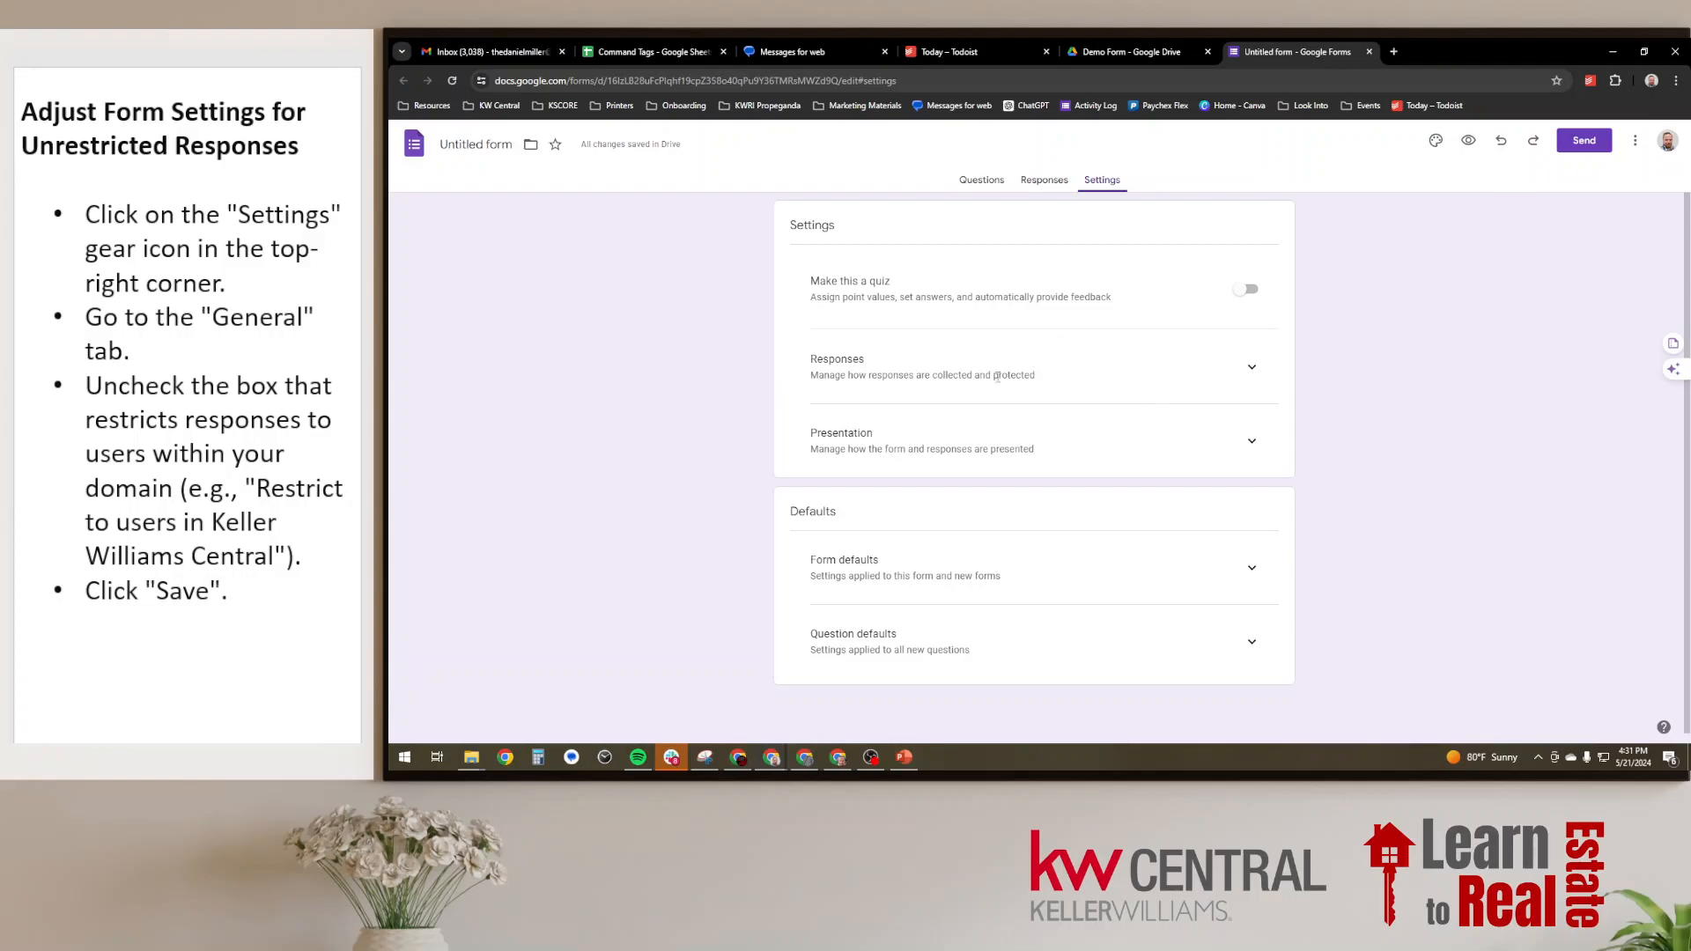
left_click(1254, 369)
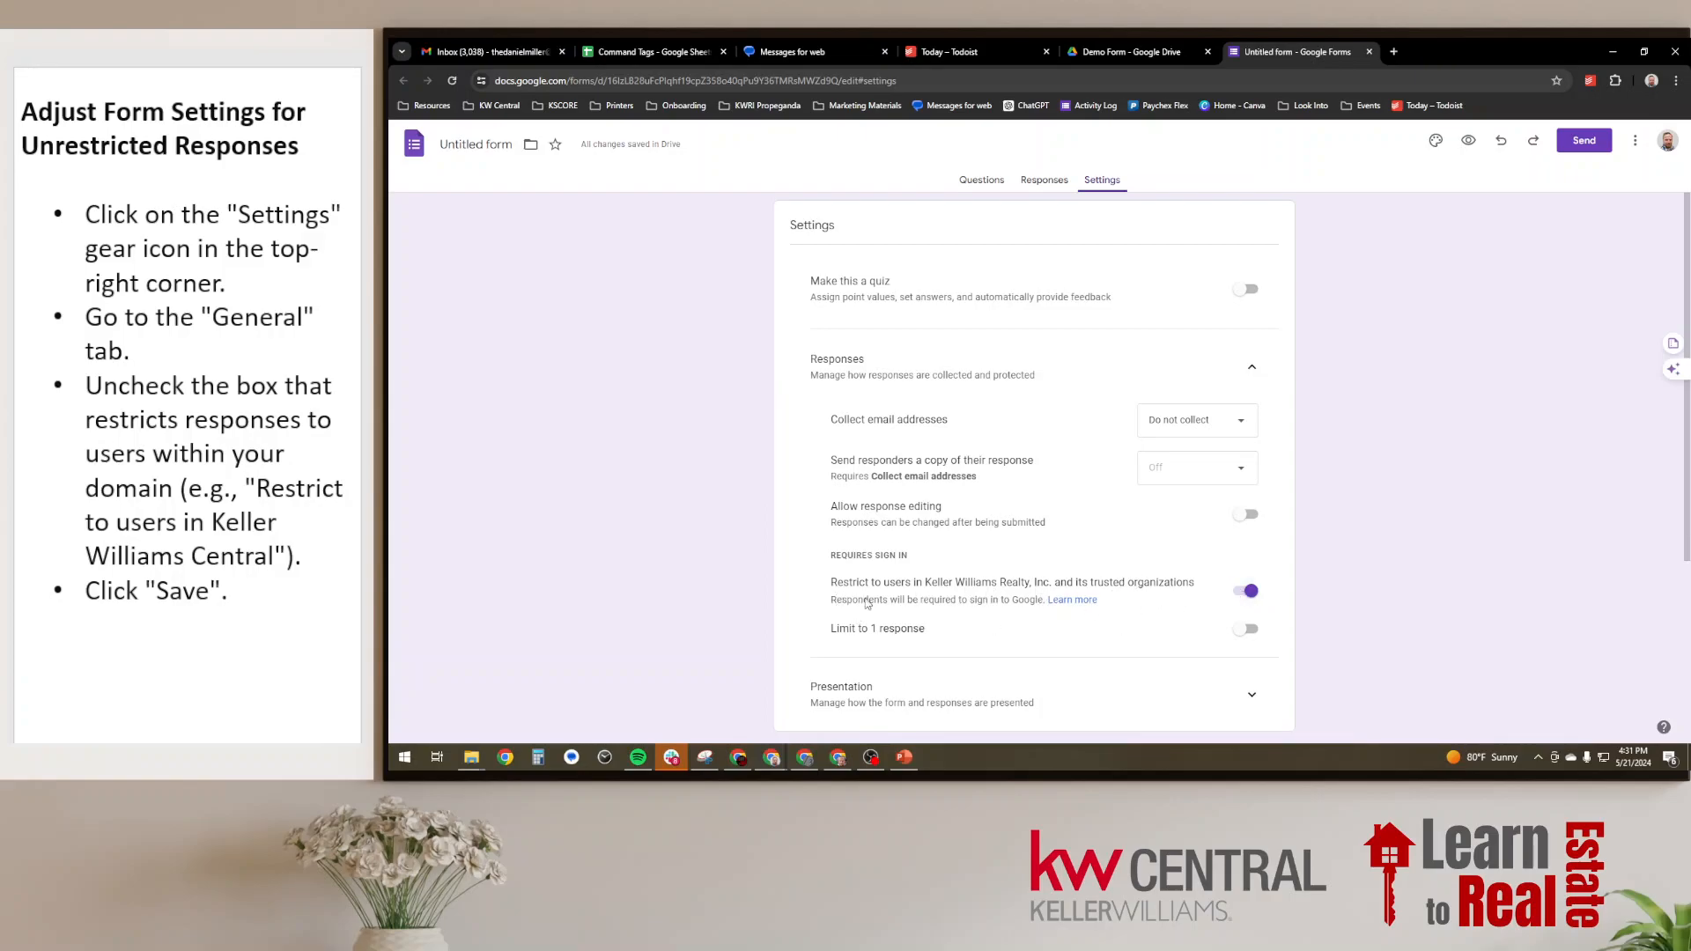
left_click(1249, 592)
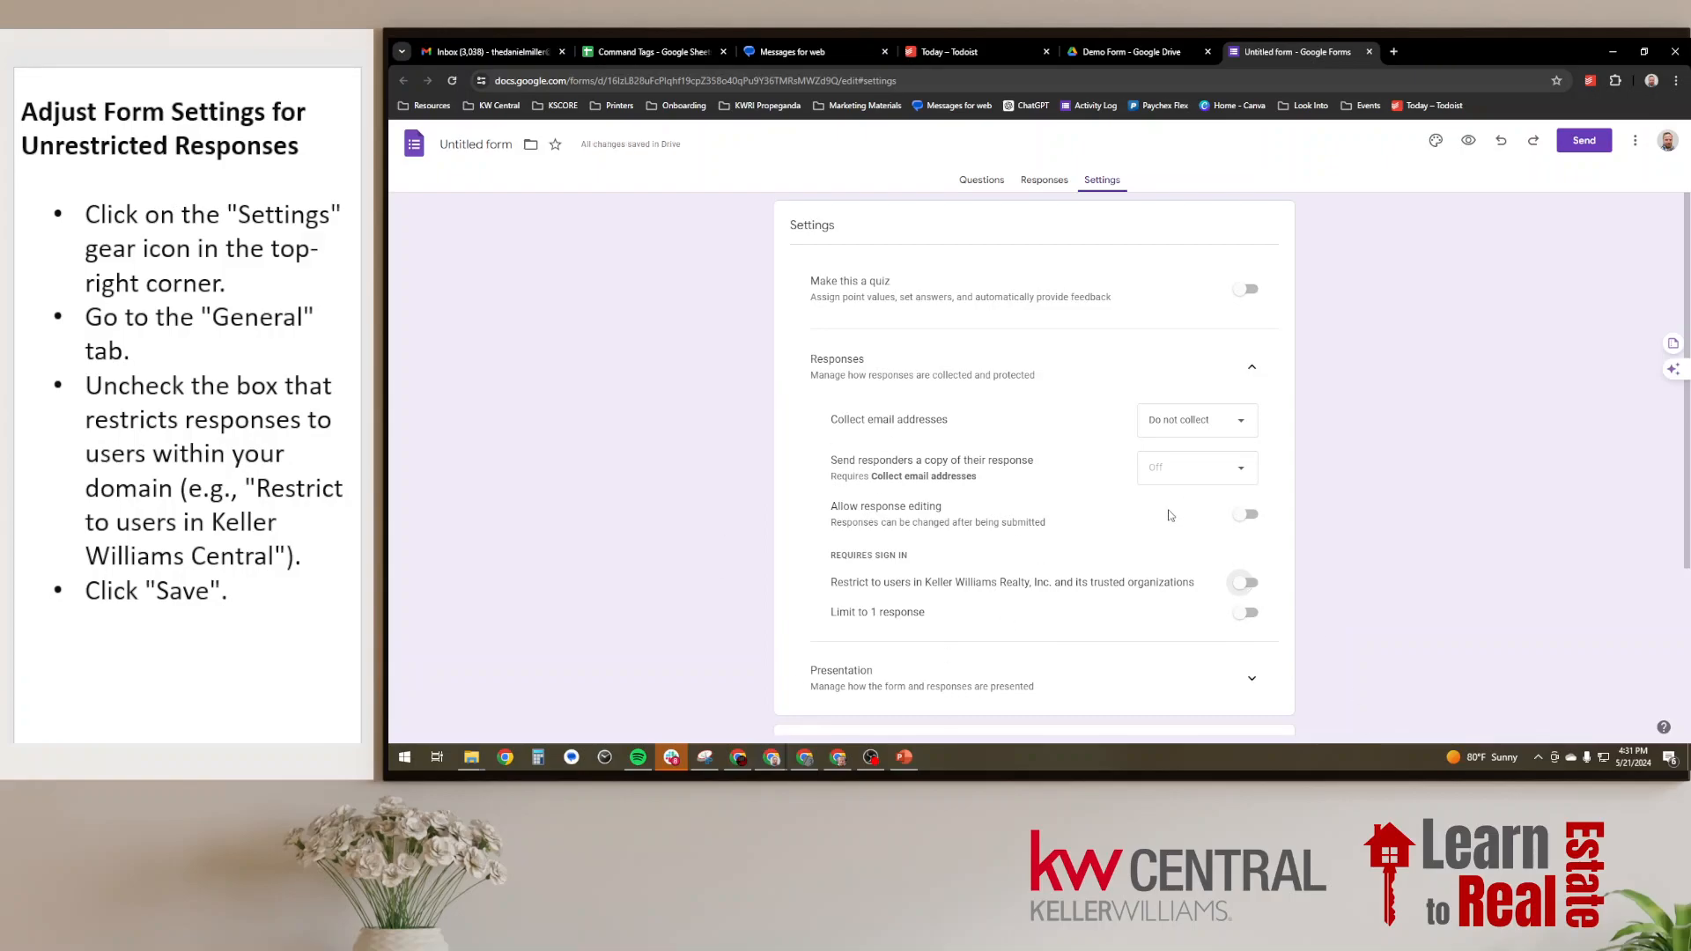
scroll(1172, 519, "down", 3)
scroll(1173, 533, "up", 3)
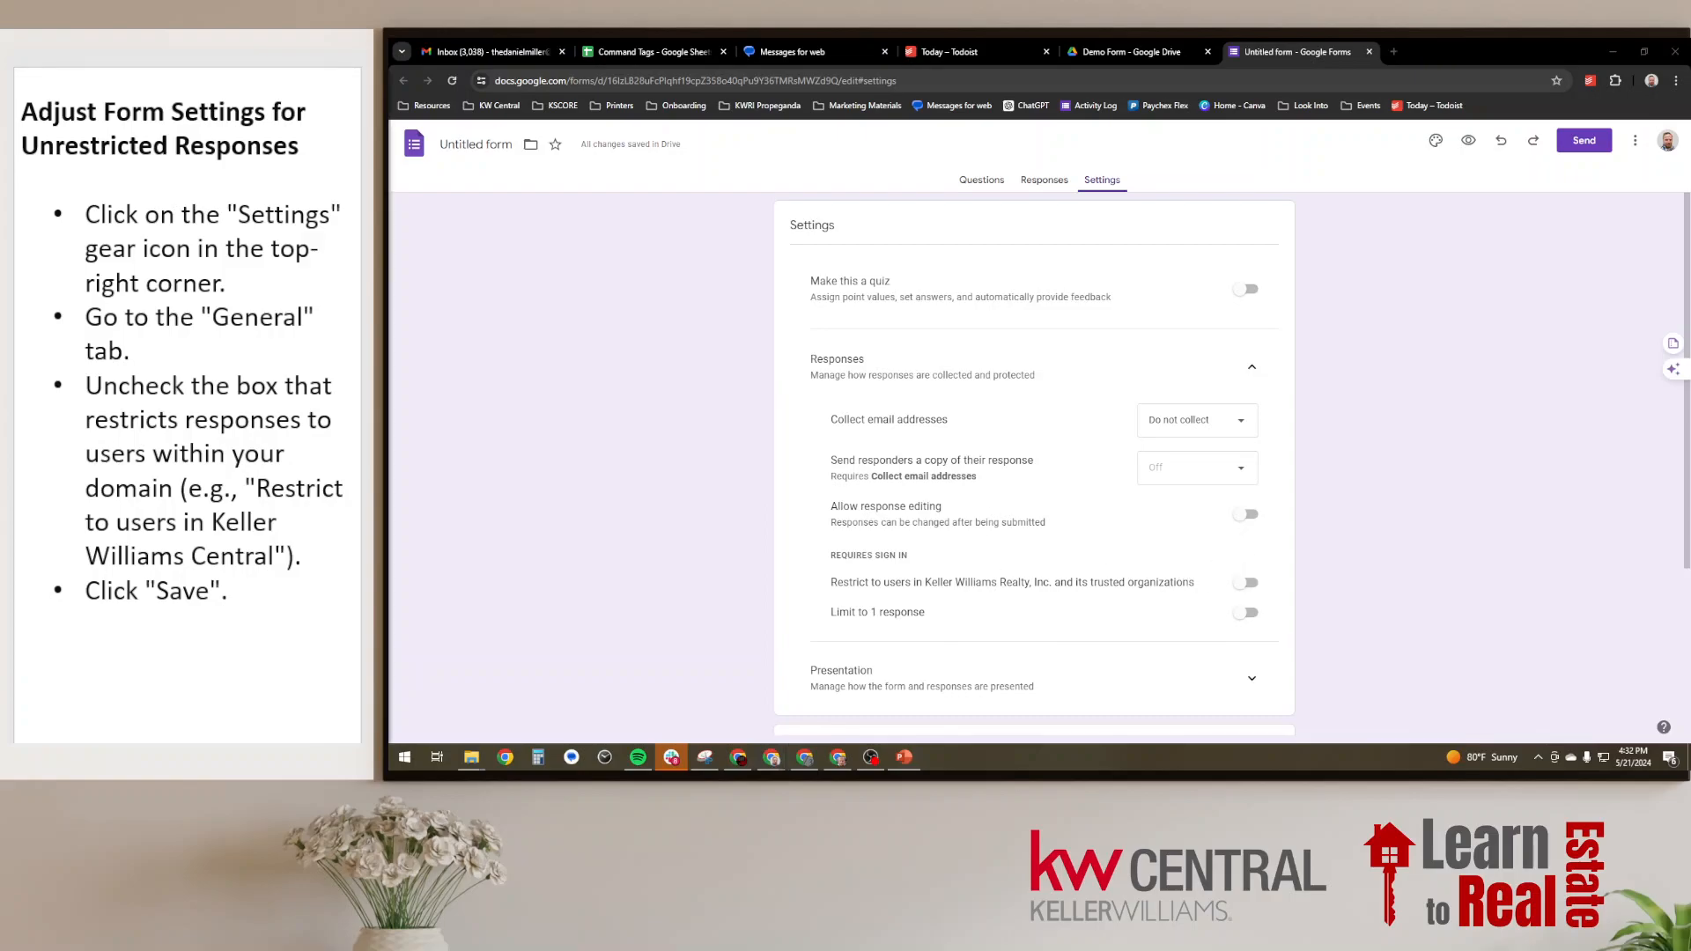
key("Right")
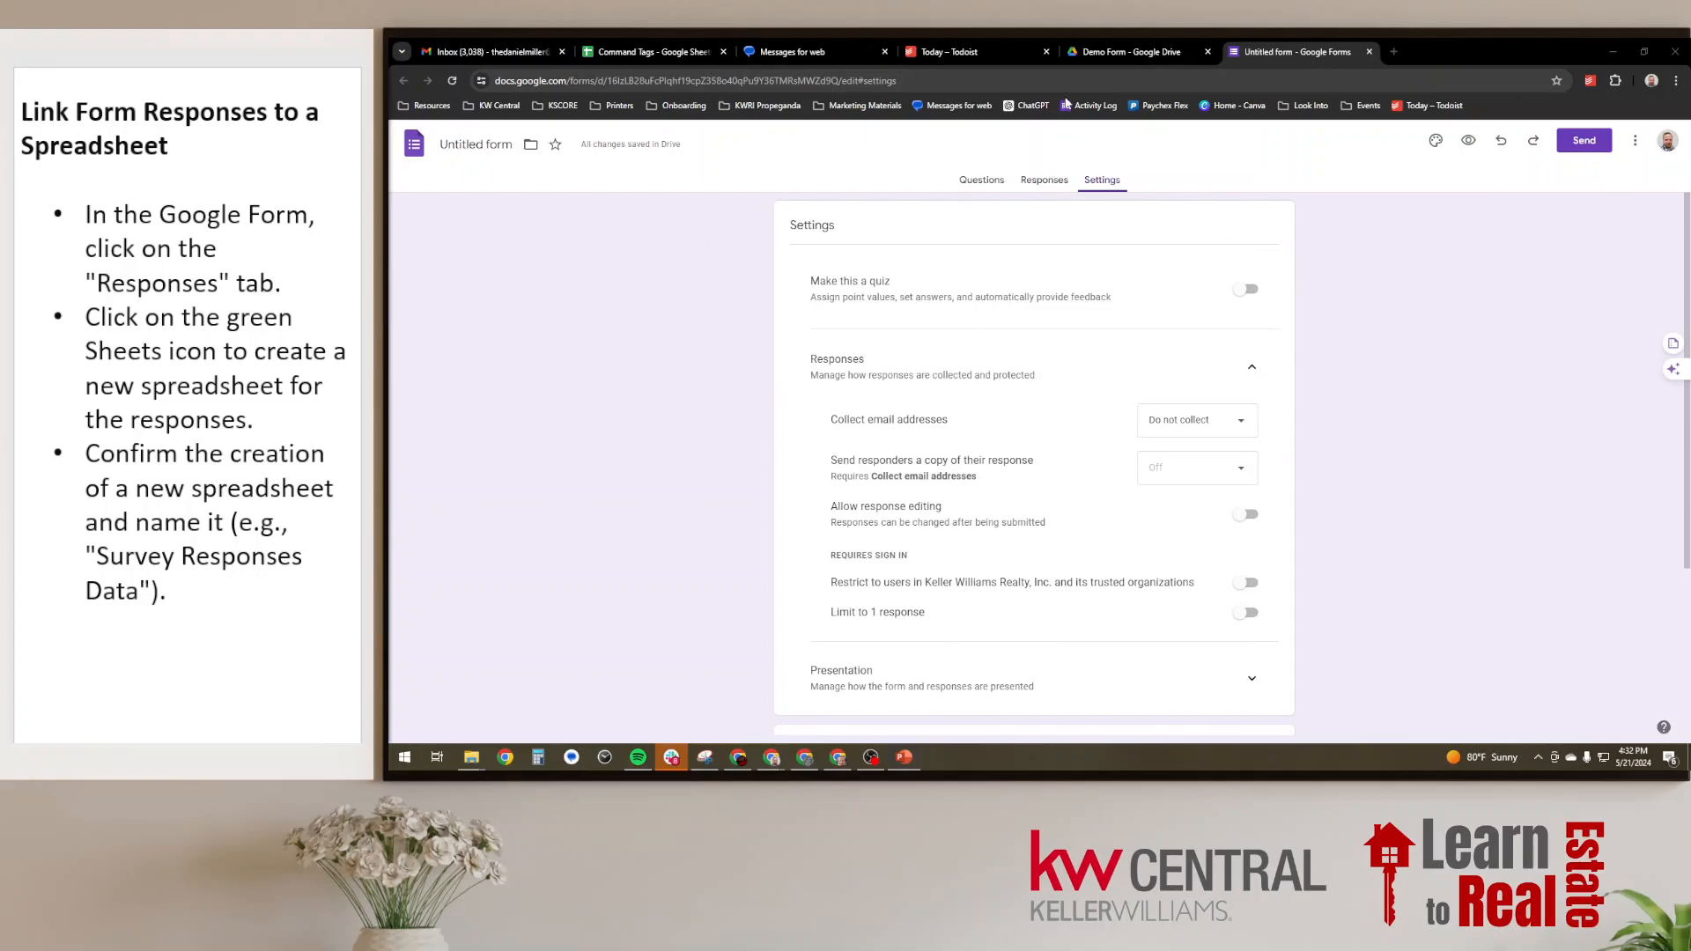
- Rename the untitled form file as "Demo Form", matching the form's title
left_click(1045, 182)
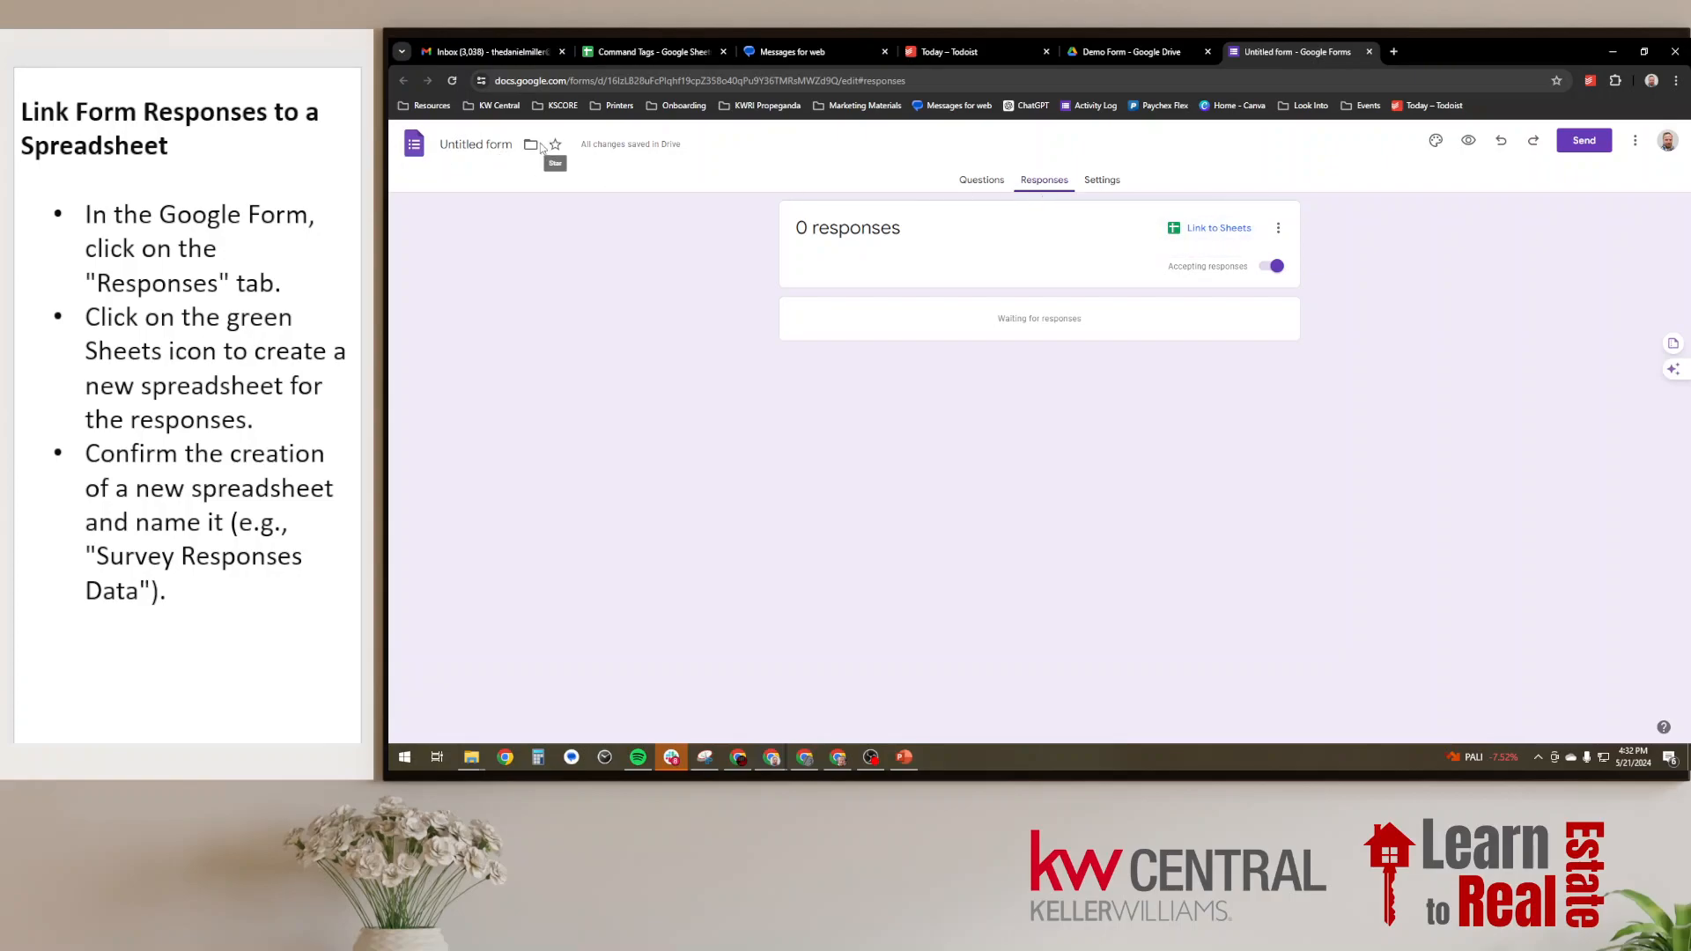
left_click(483, 146)
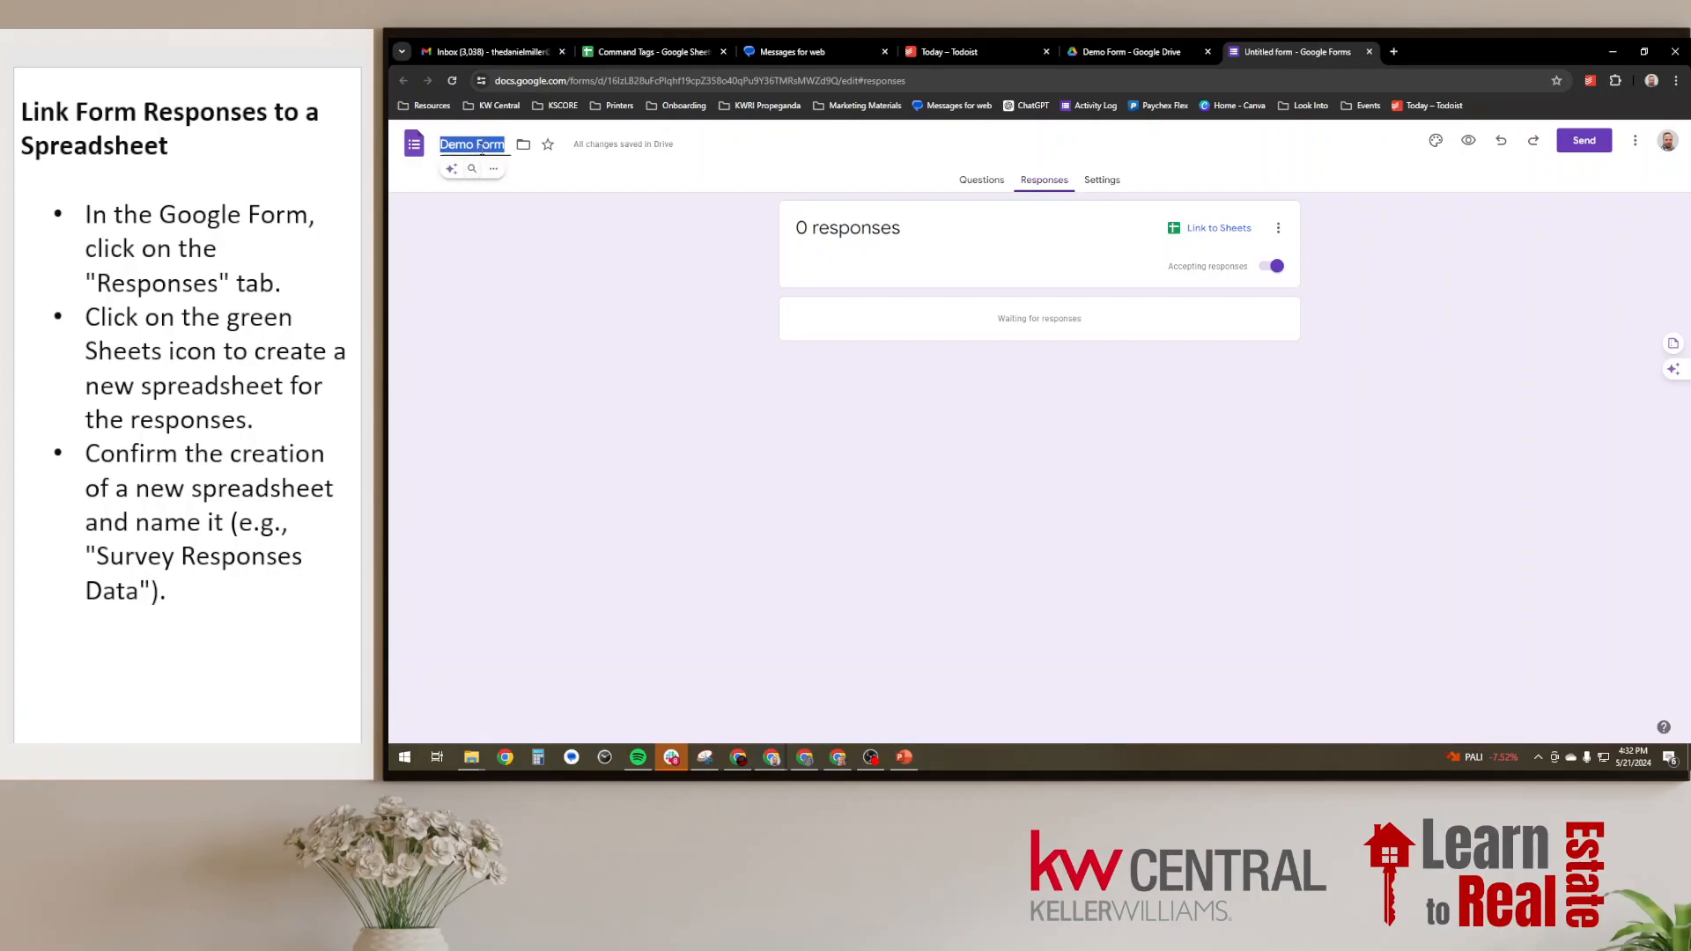
left_click(981, 179)
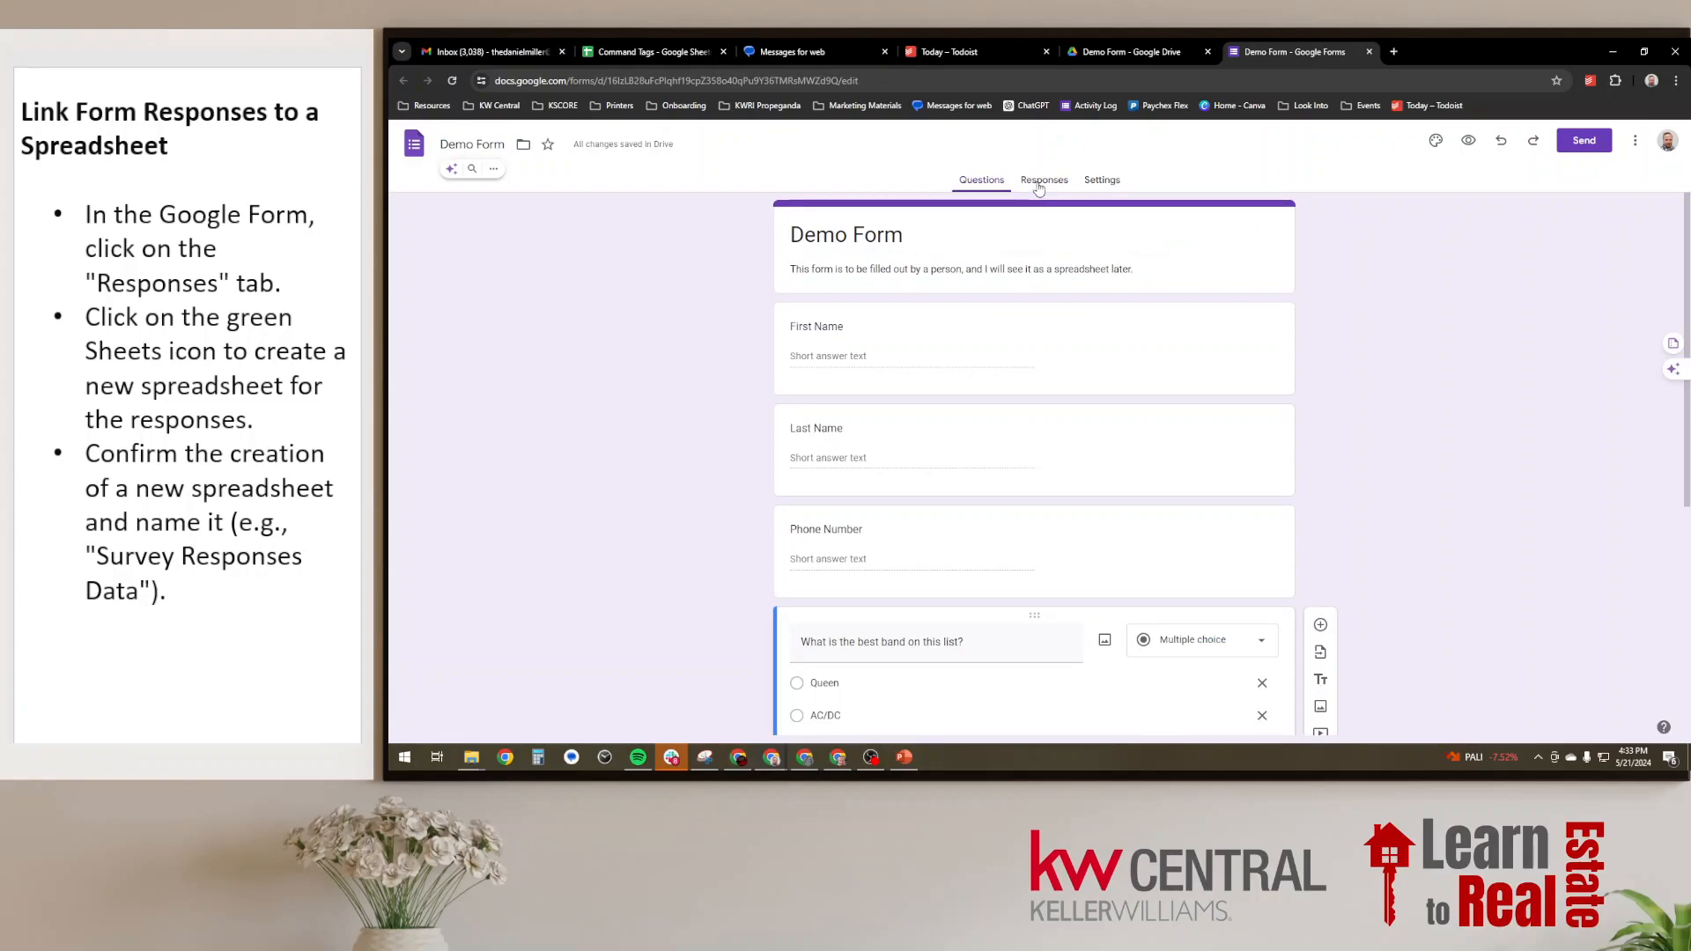
- Link the form's responses to a new spreadsheet named "Demo Form (Responses)"
left_click(1068, 182)
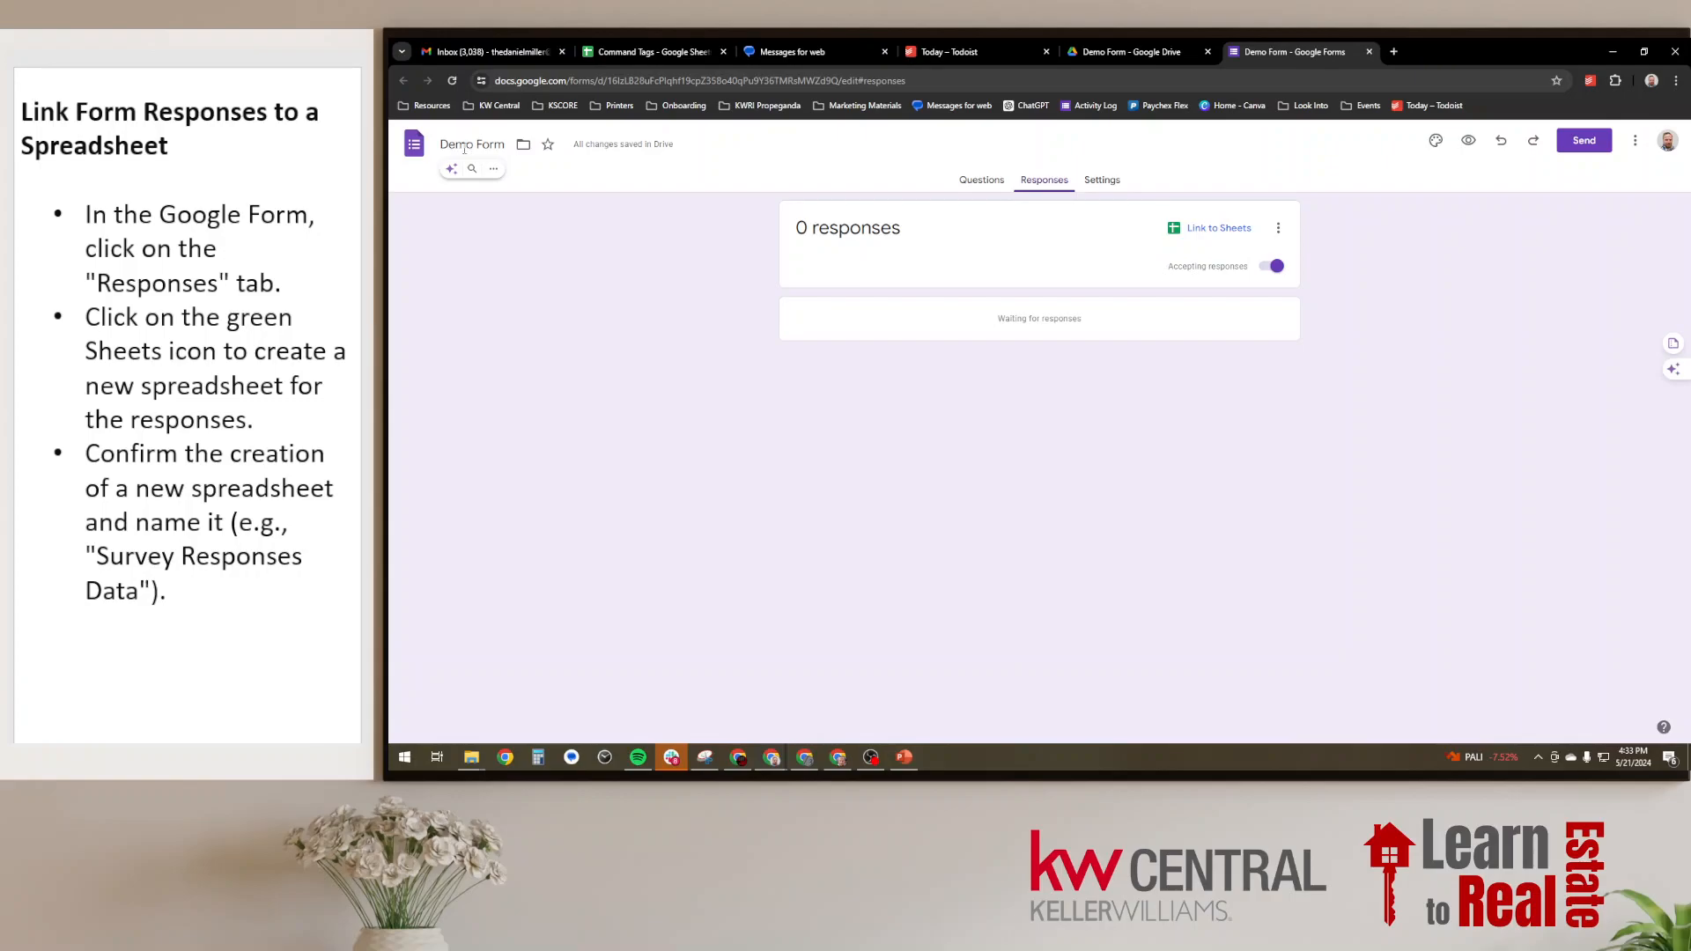
left_click(1210, 230)
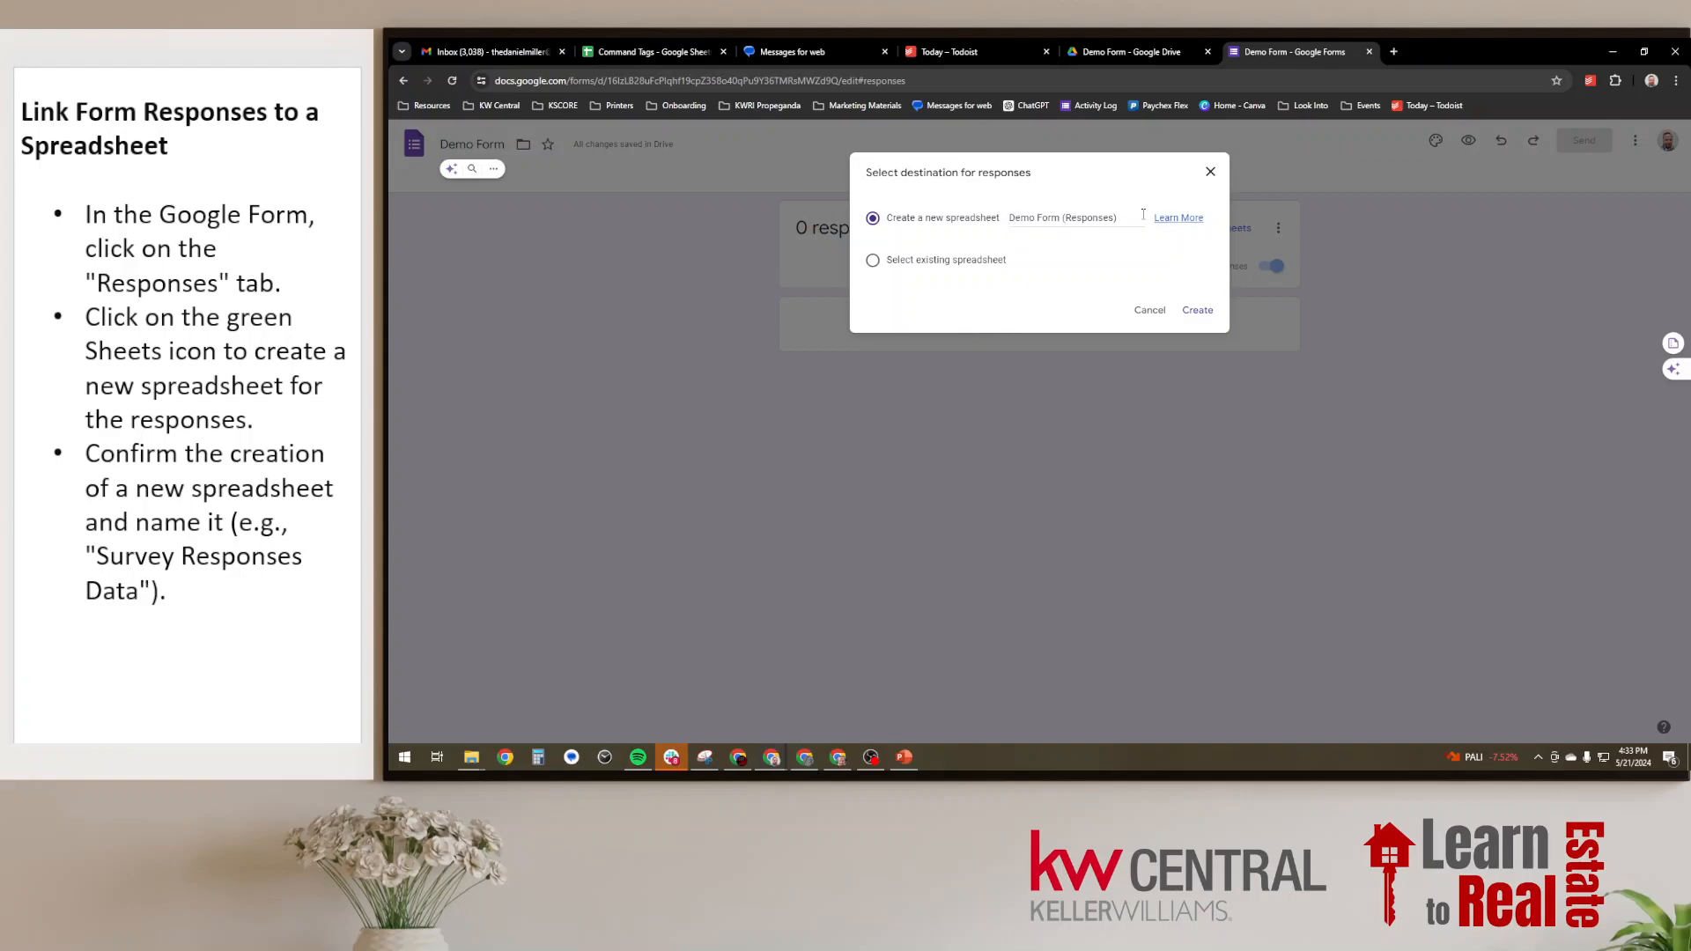
left_click(1200, 313)
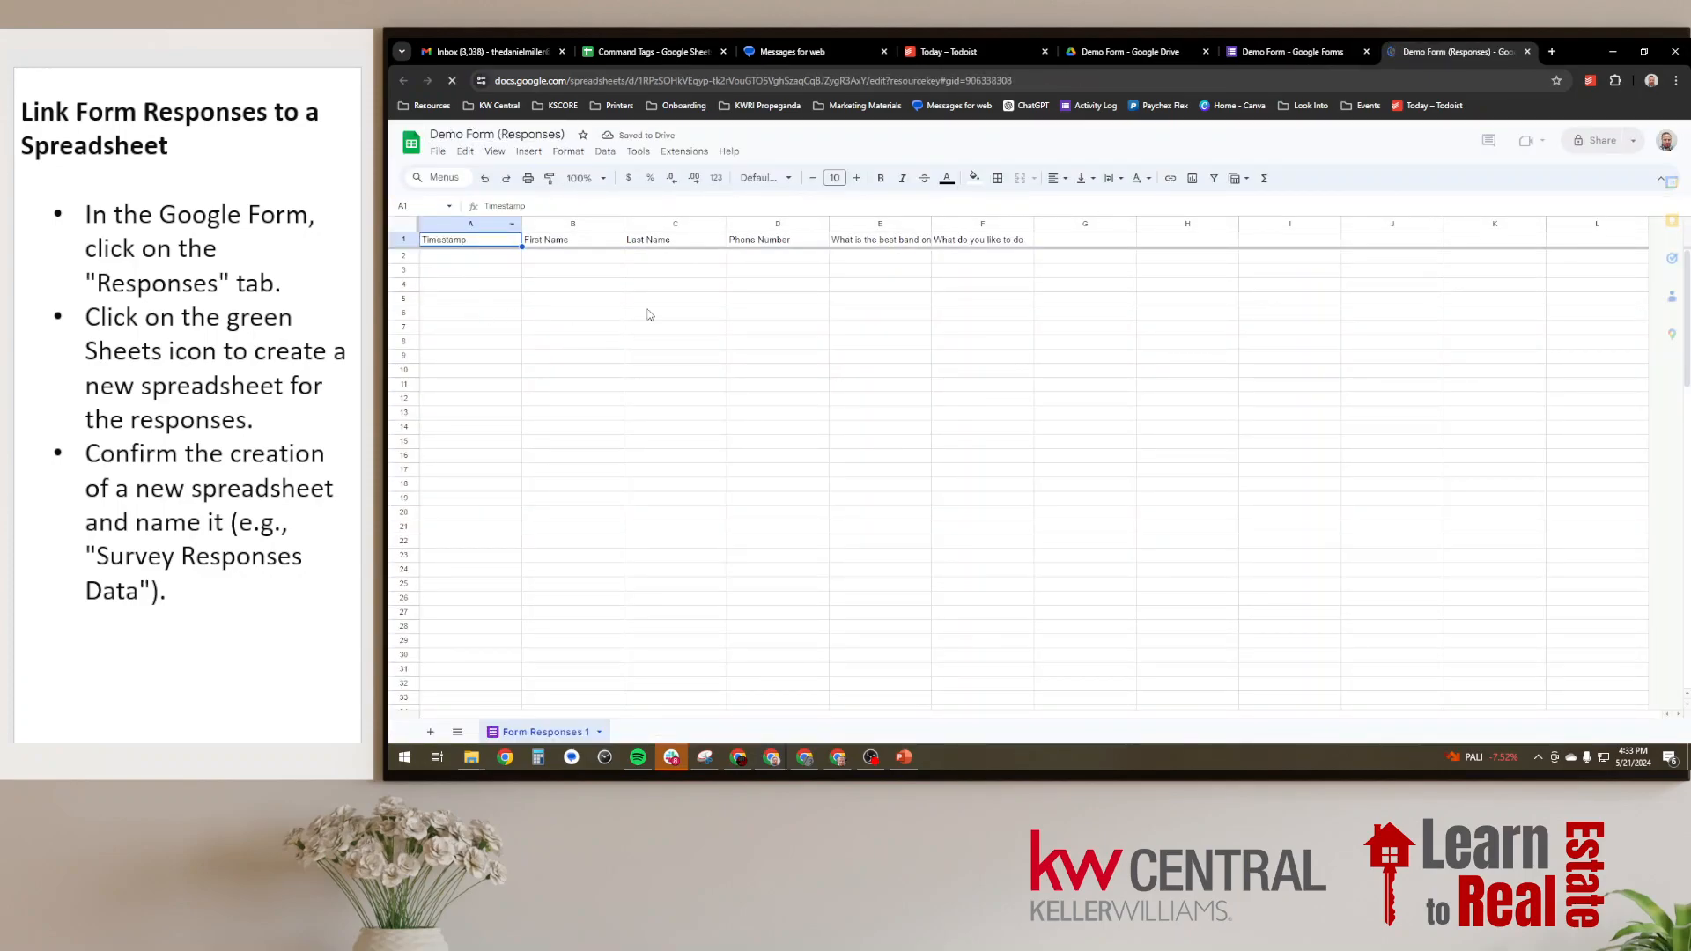
- Return to the Demo Form and enable email notifications for new responses
left_click(1315, 55)
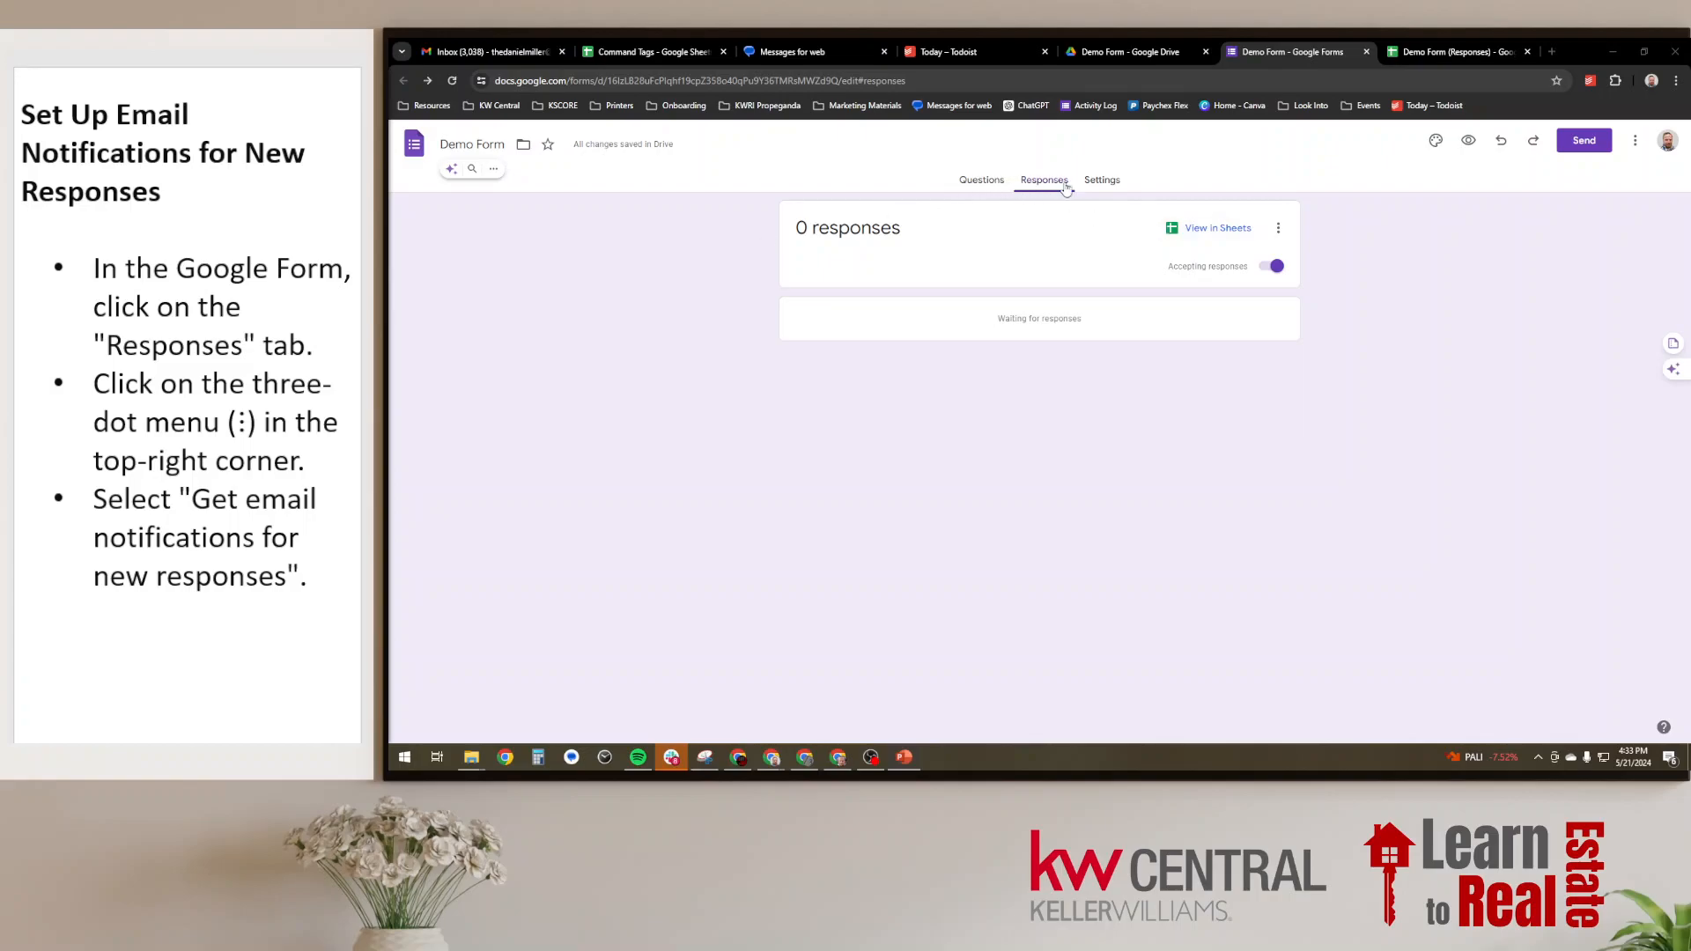
left_click(974, 181)
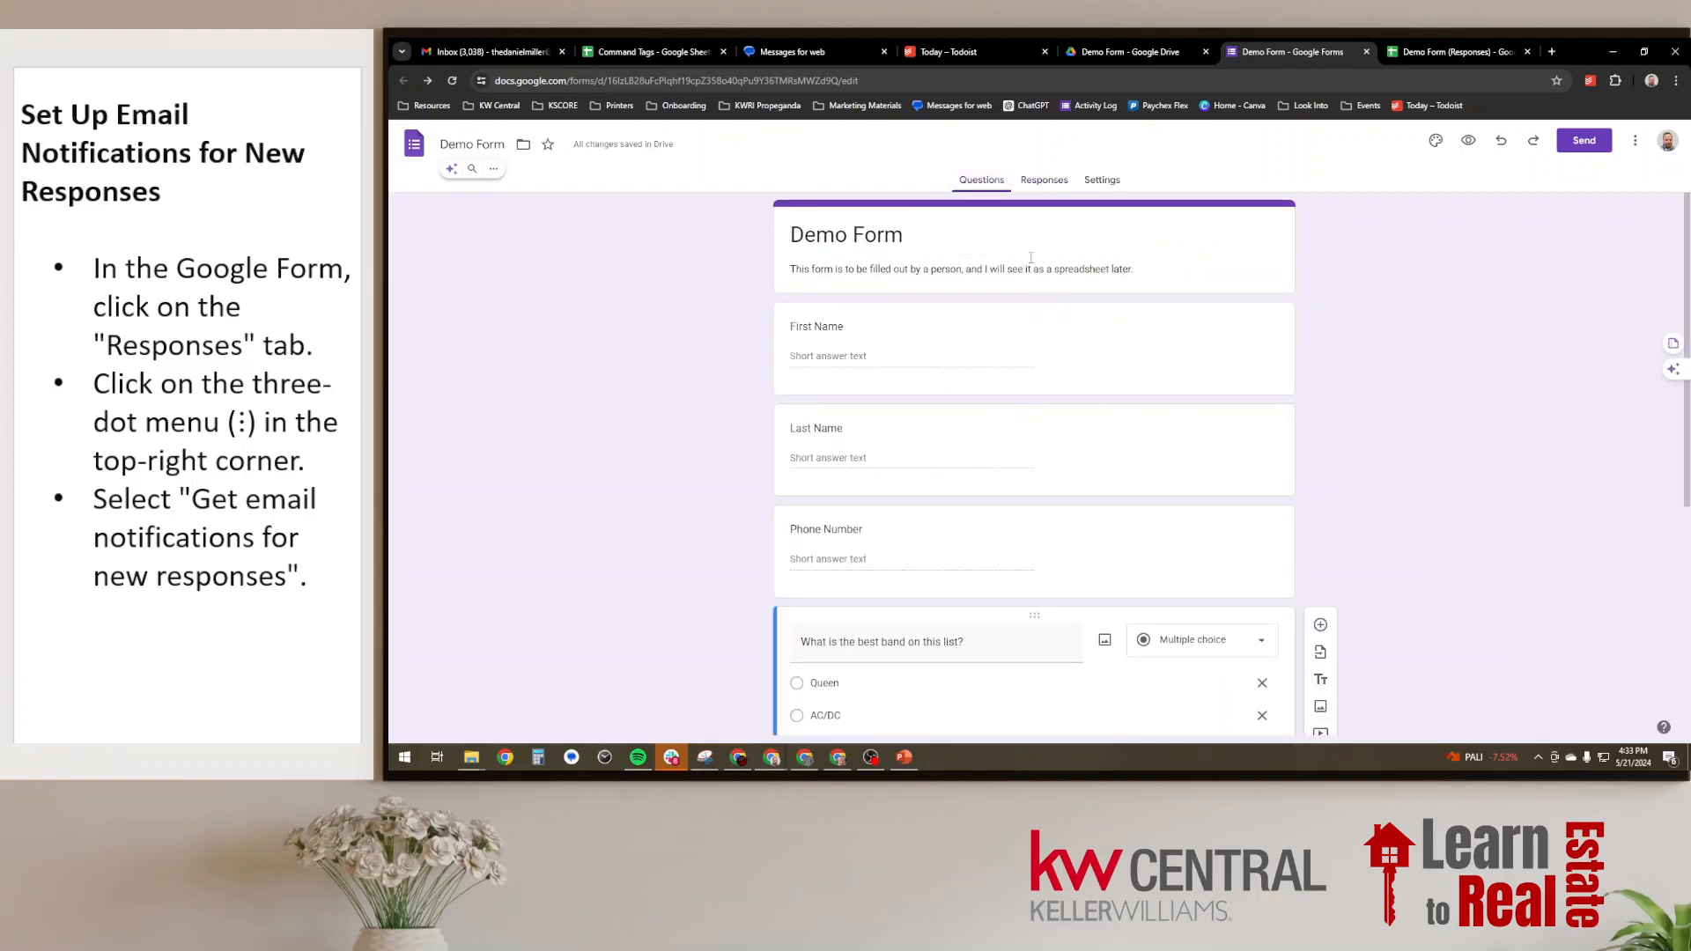
left_click(1040, 187)
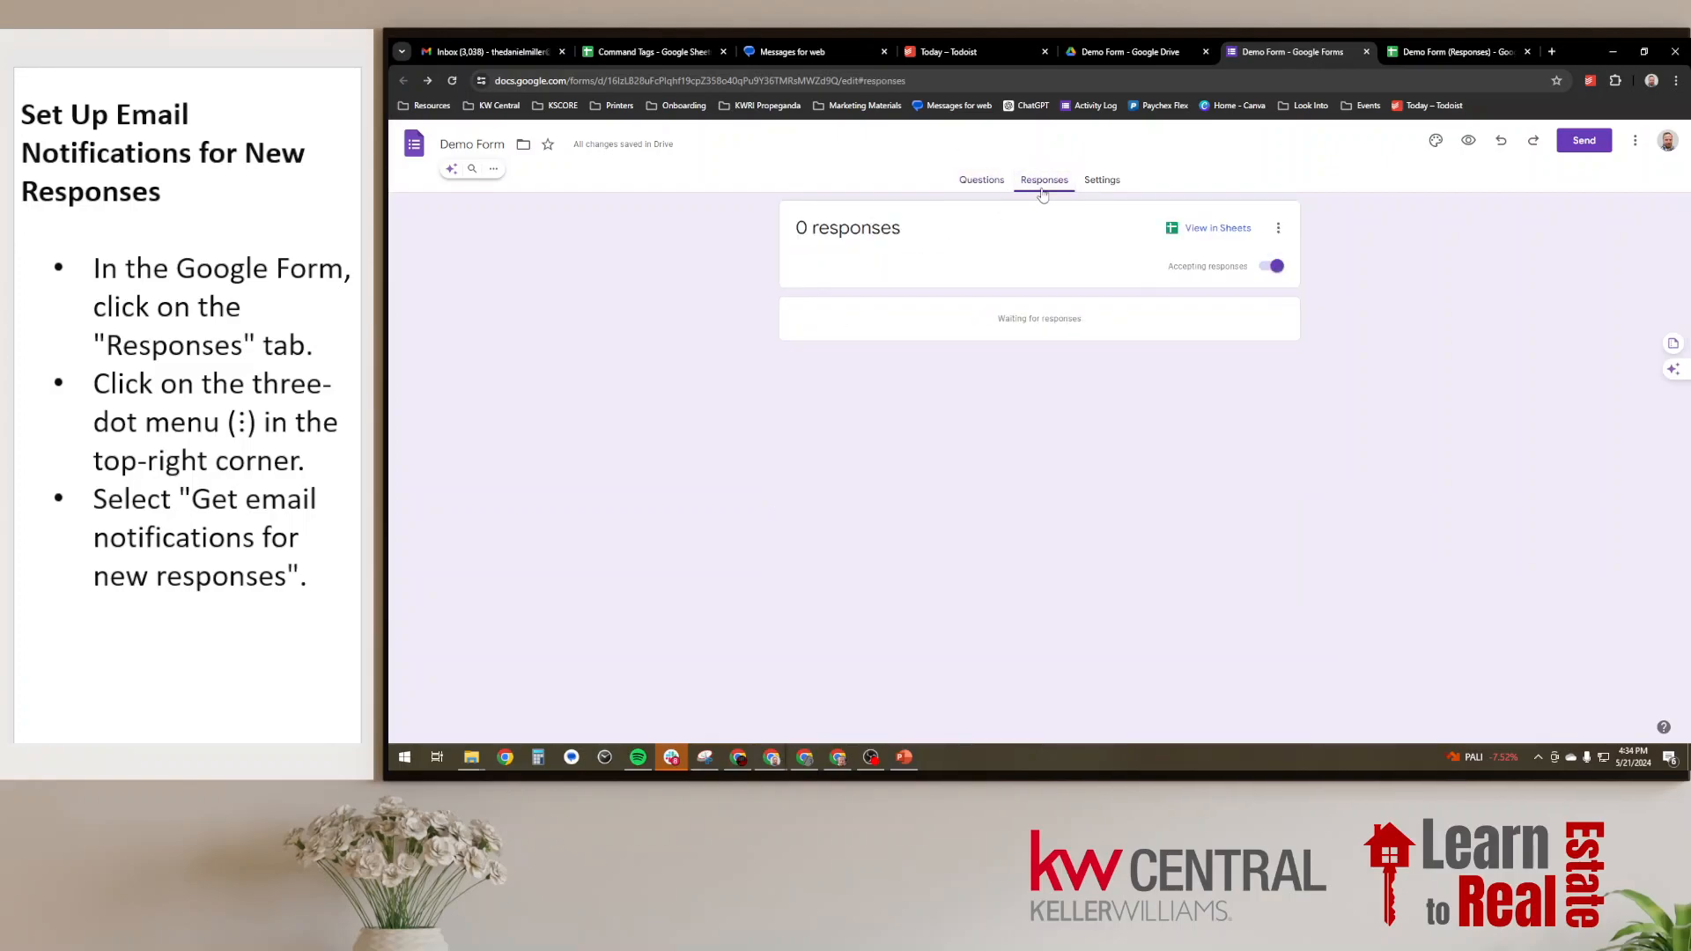
left_click(1279, 230)
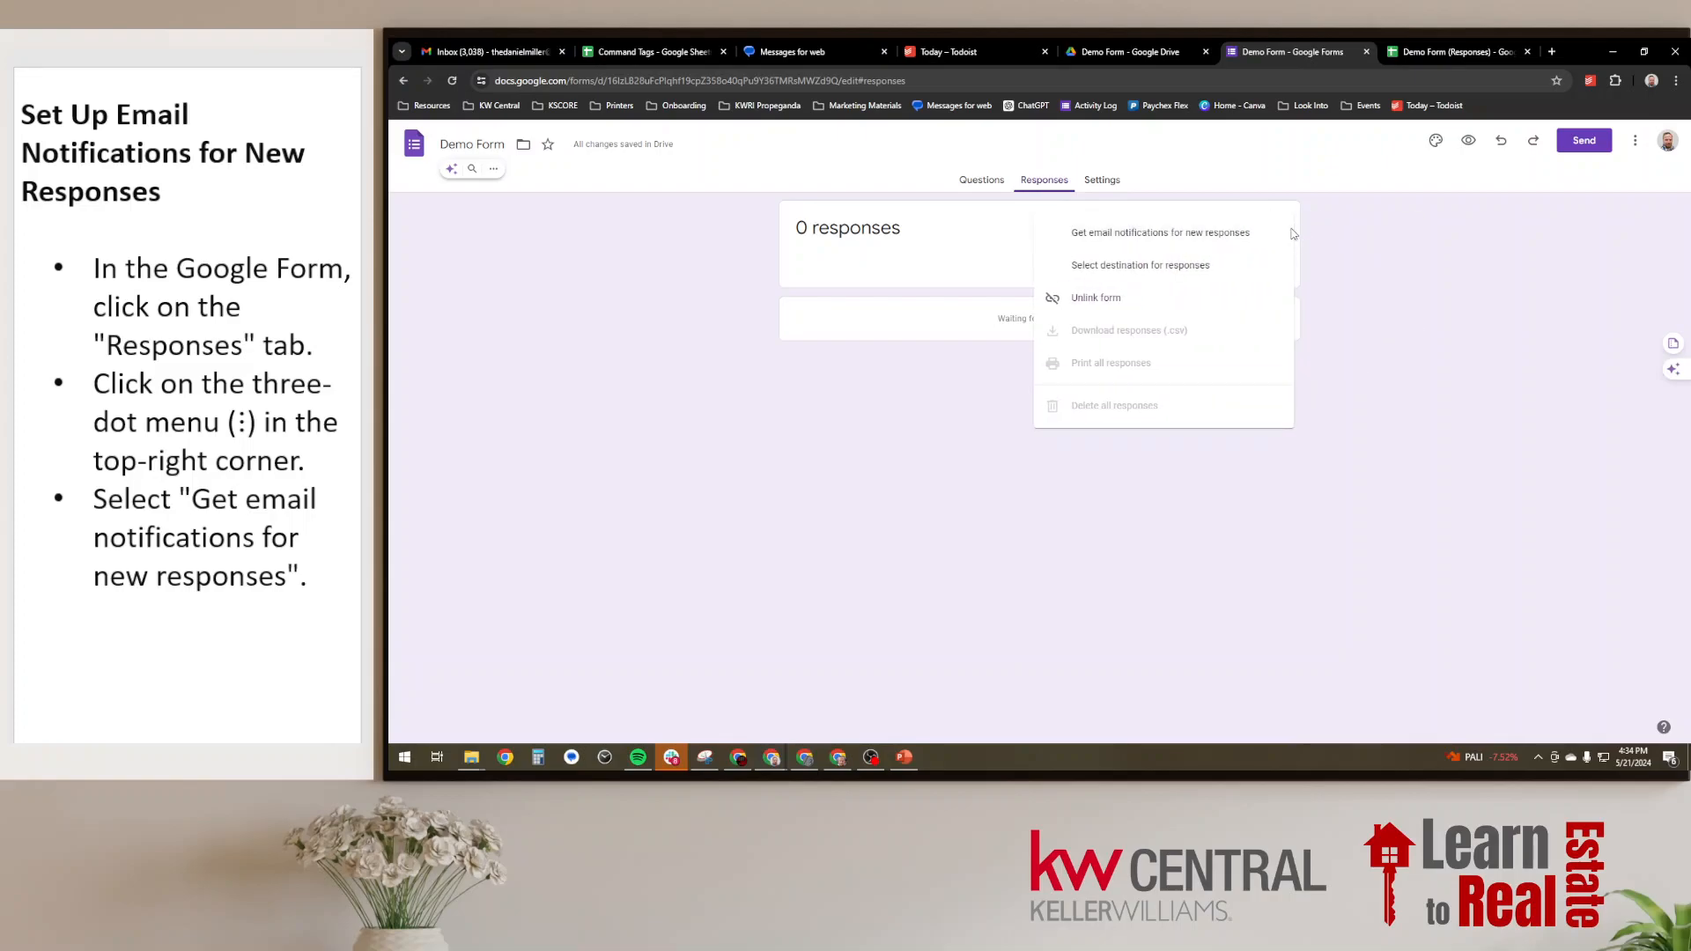
left_click(1175, 238)
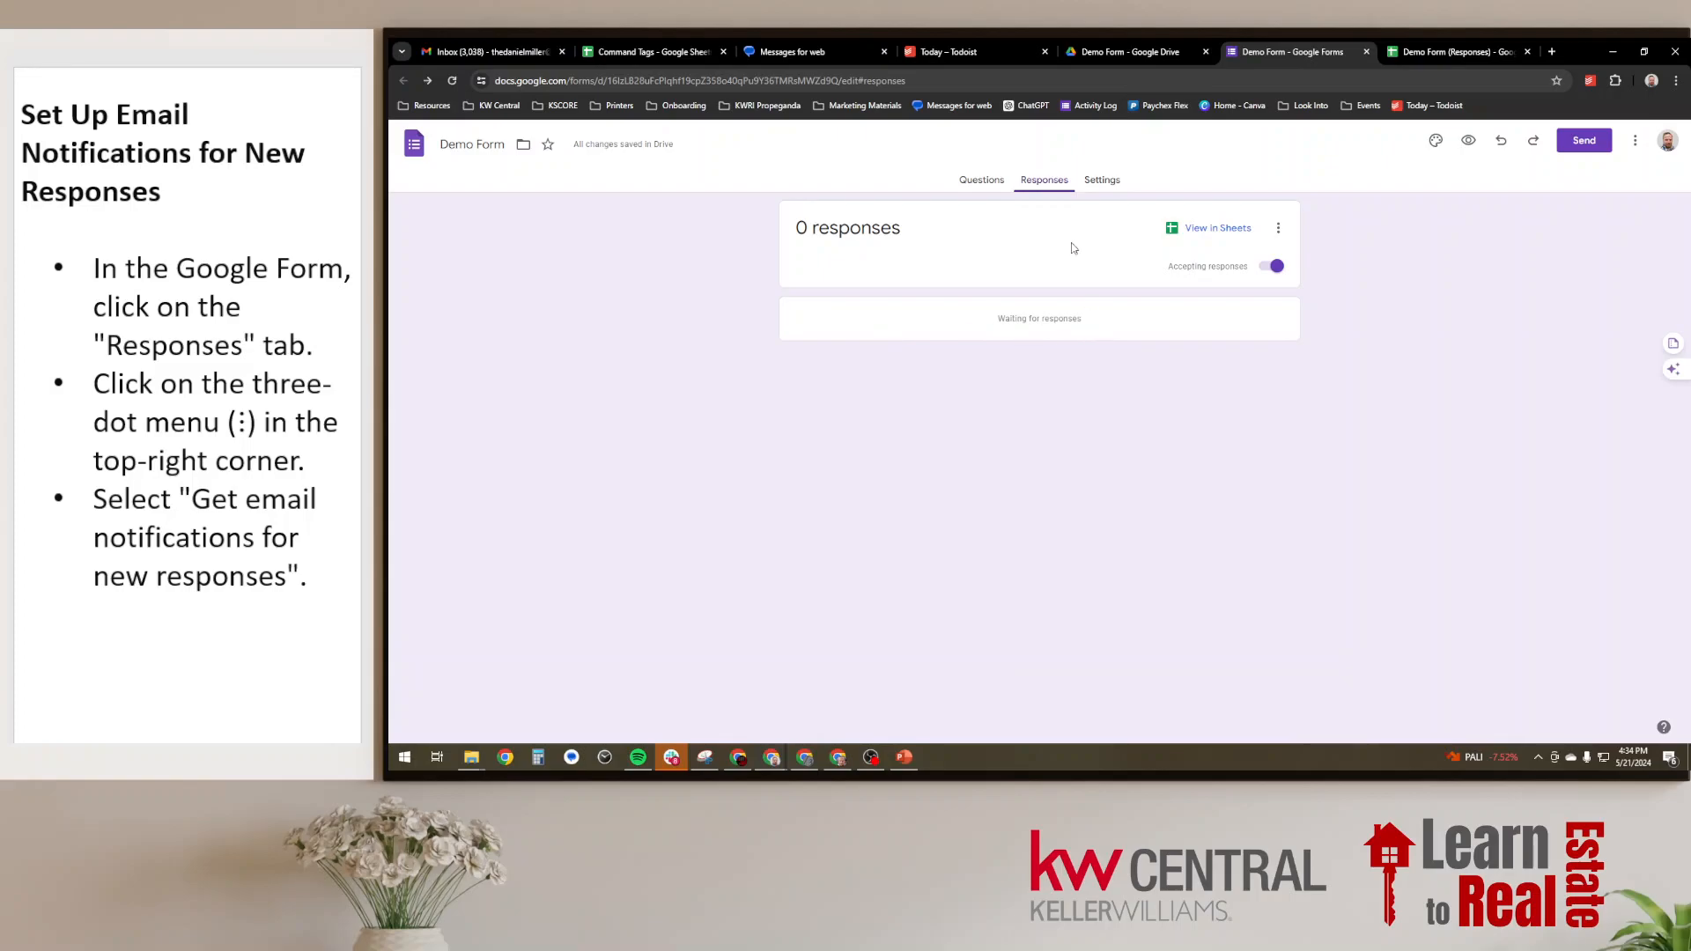
left_click(981, 180)
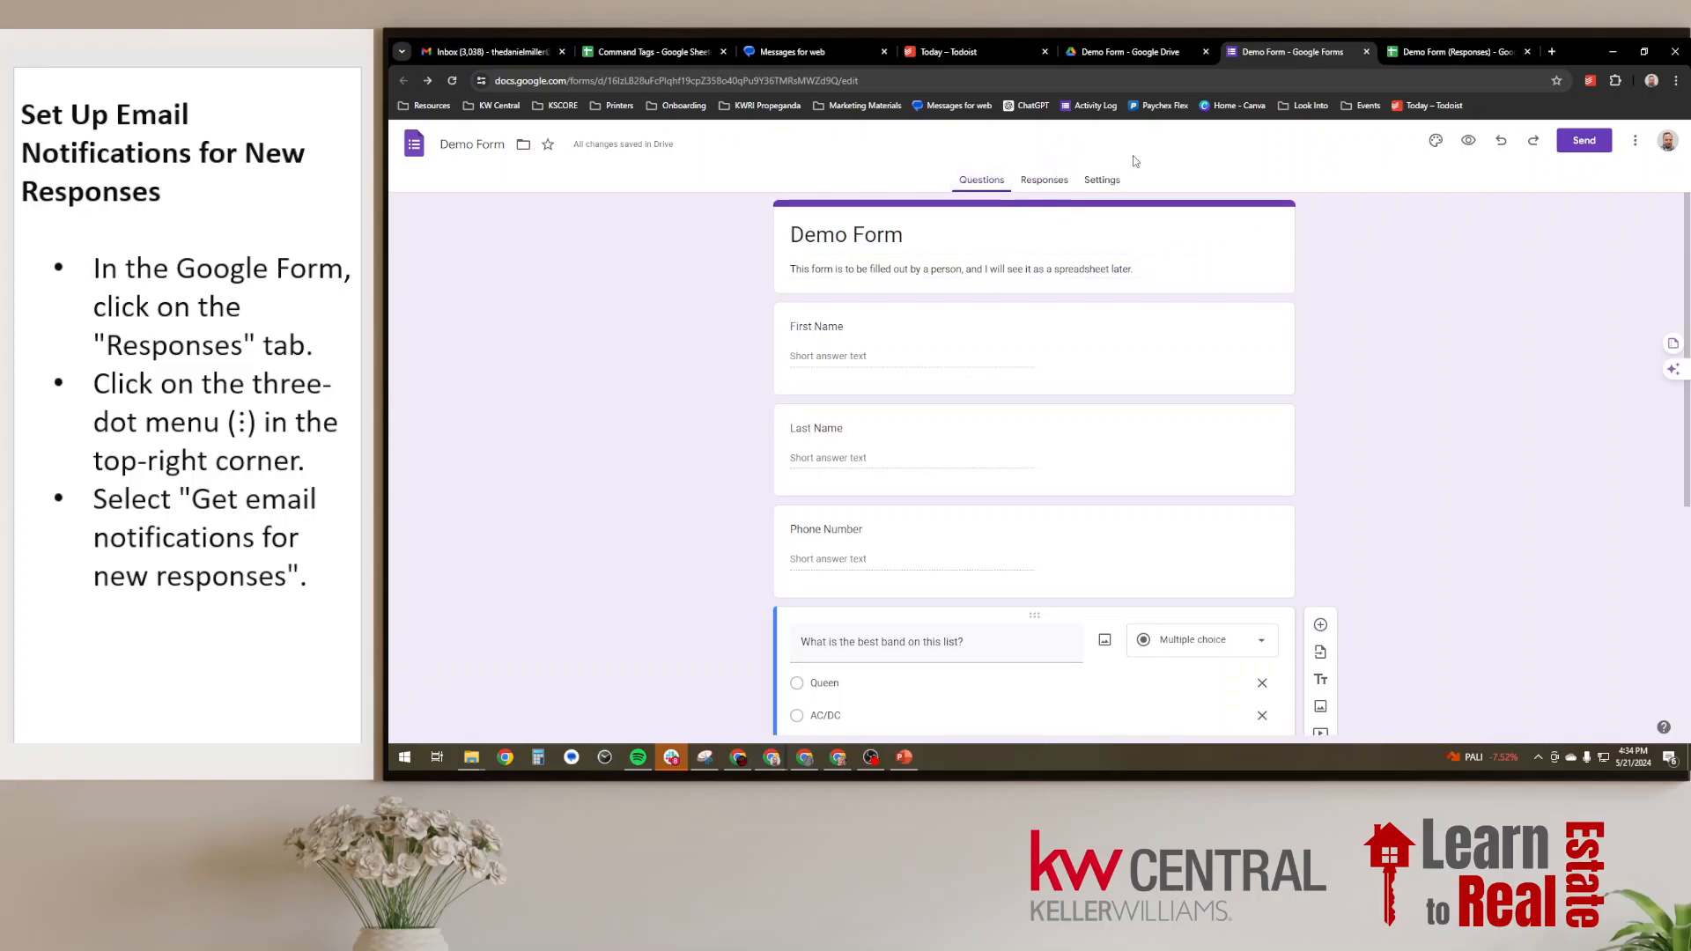
left_click(1046, 181)
left_click(1101, 180)
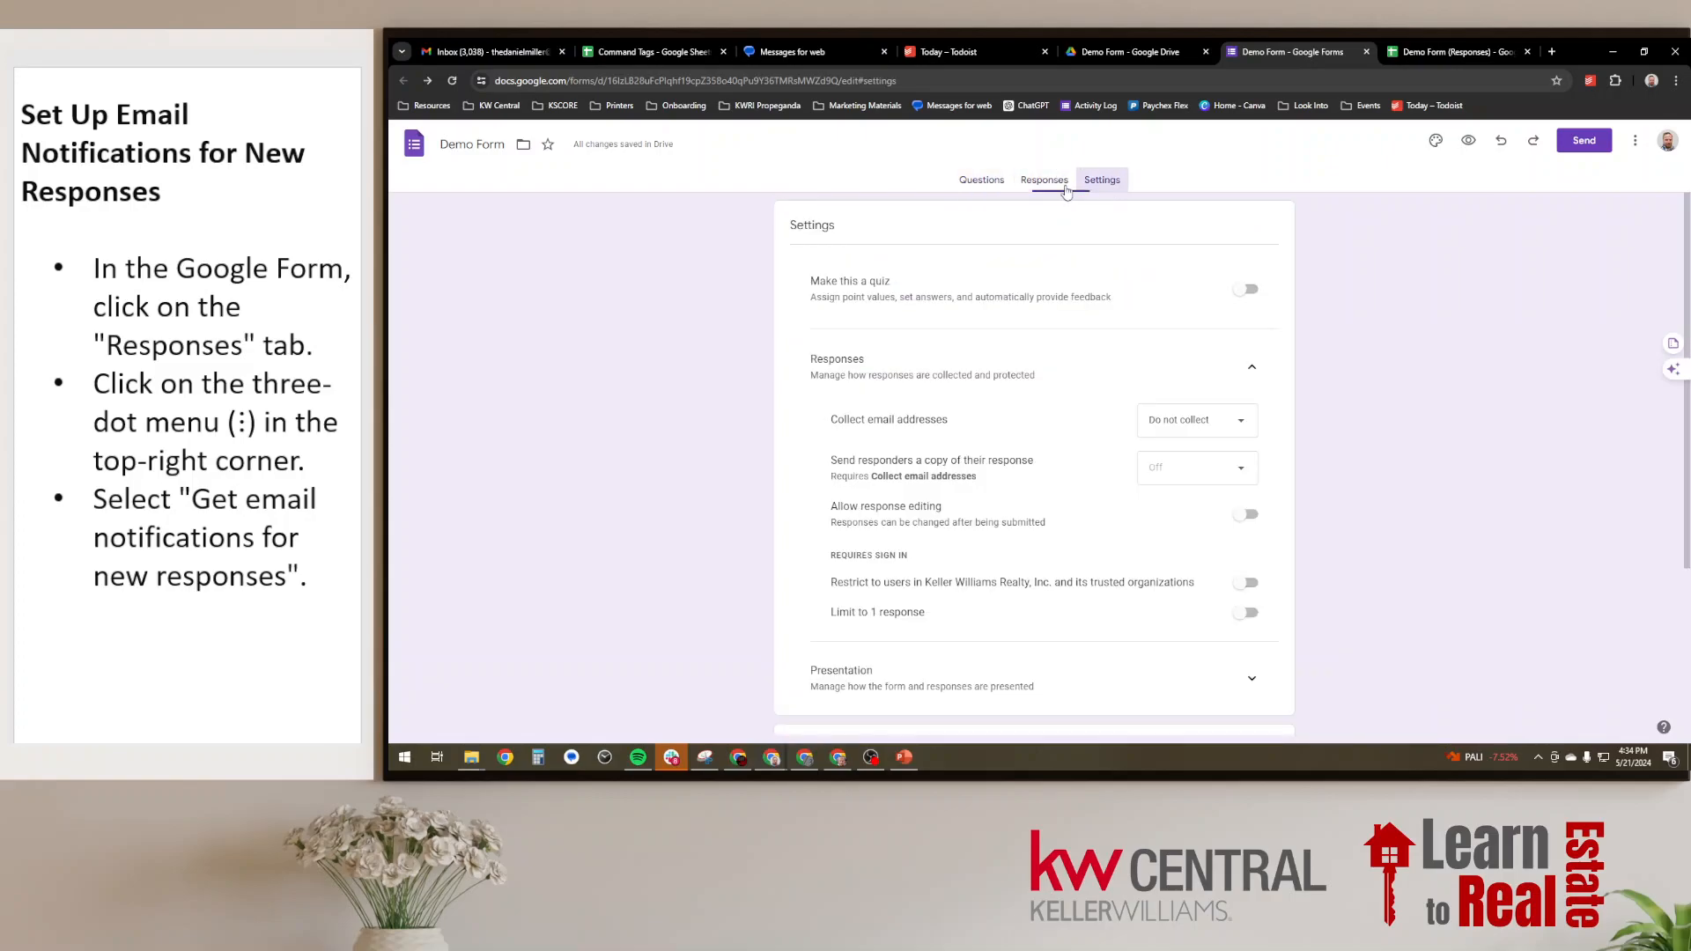
left_click(982, 180)
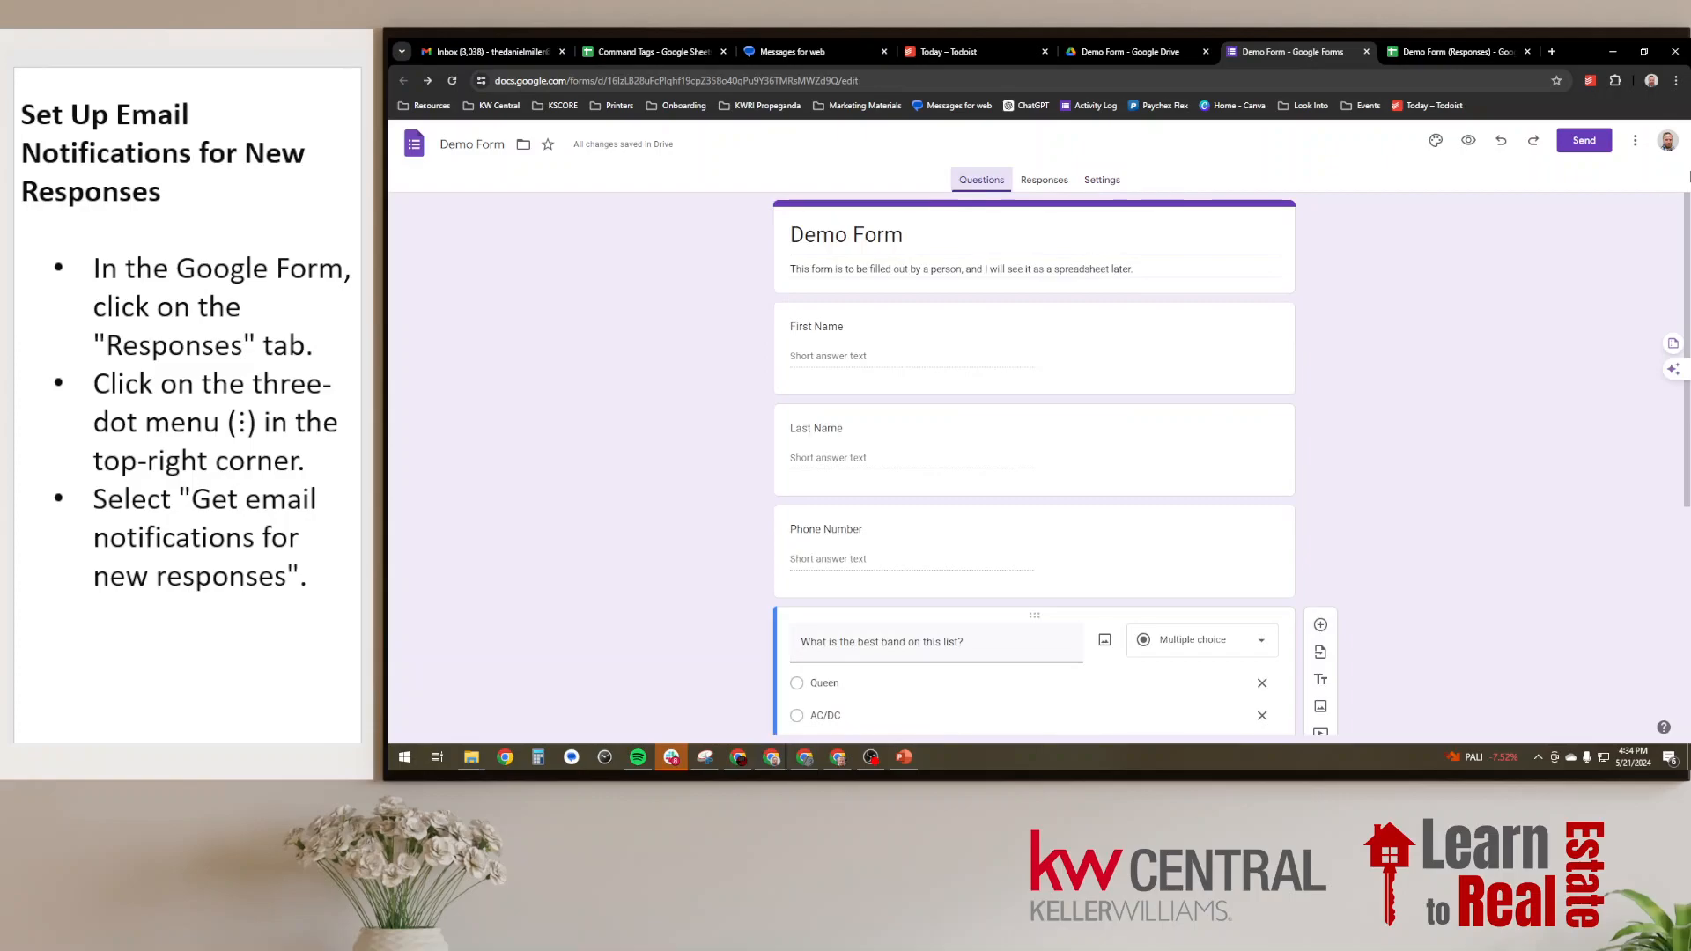
- Generate a shortened link for sending the form and copy it
left_click(1577, 146)
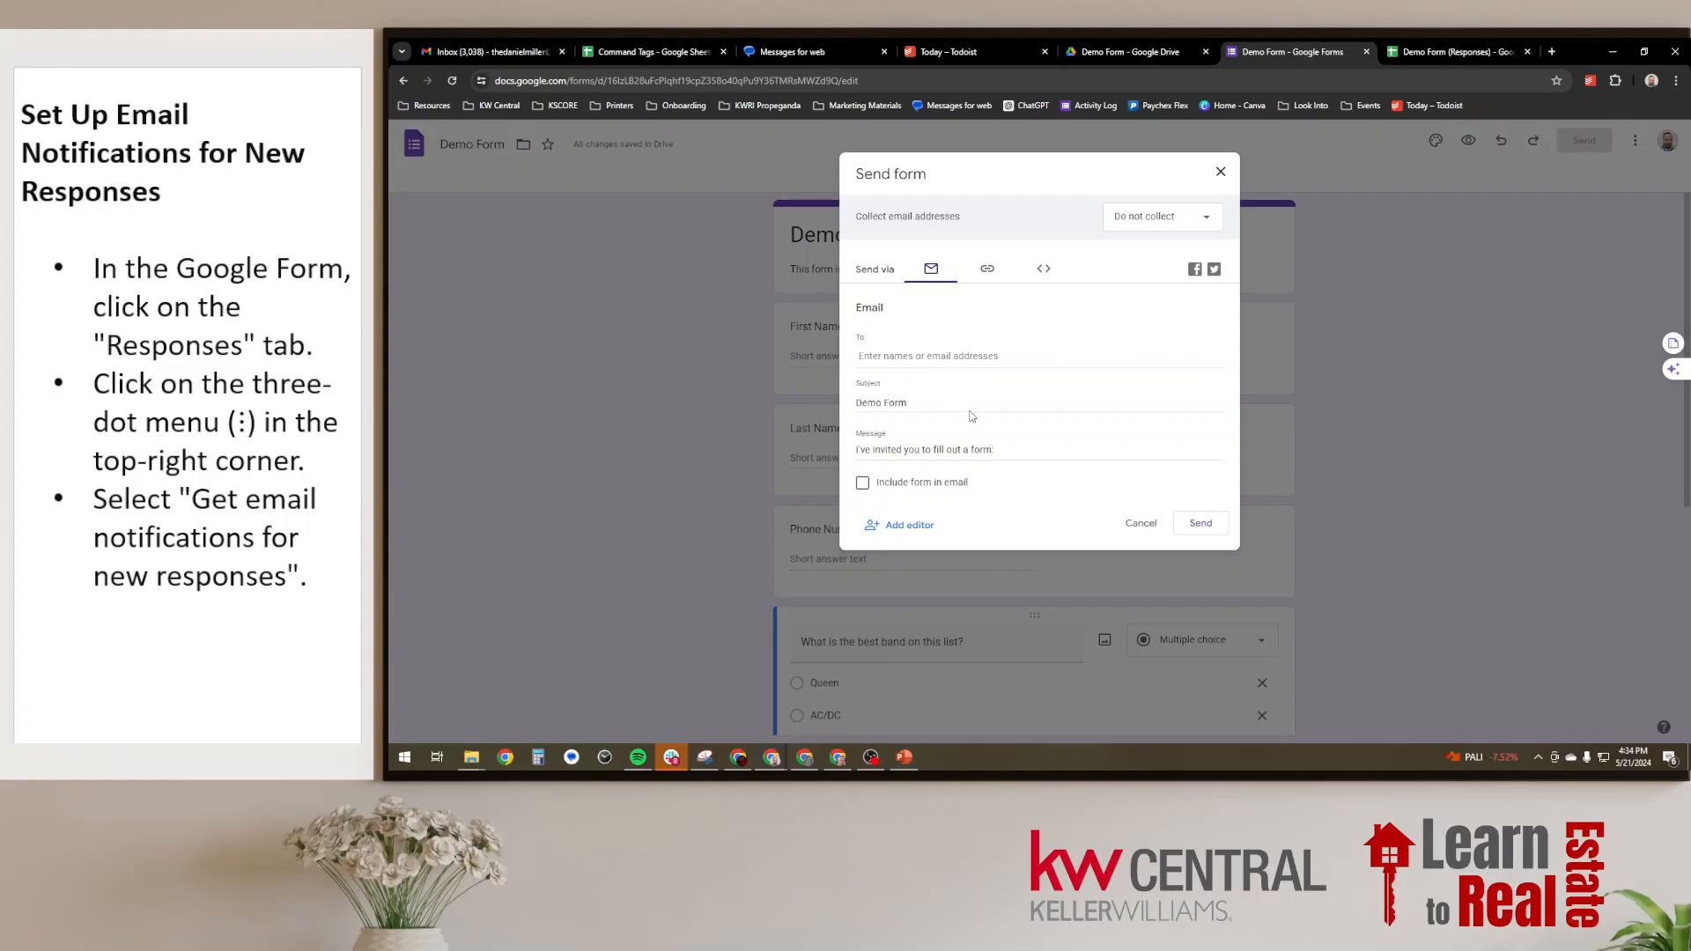
left_click(988, 272)
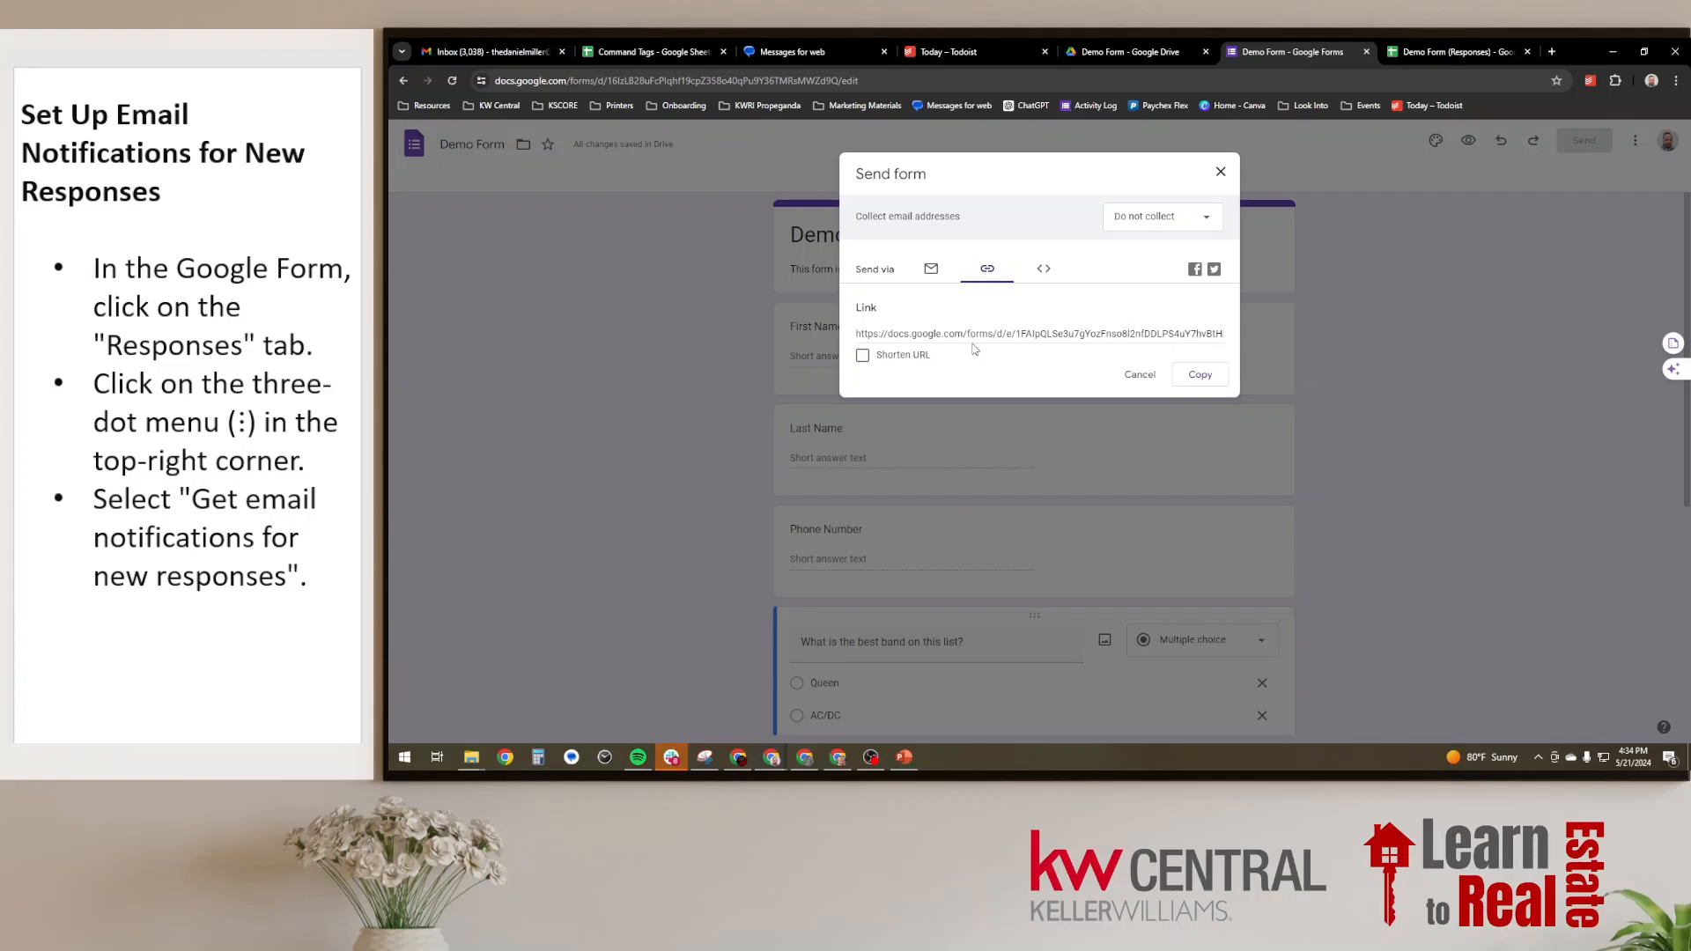
left_click(863, 355)
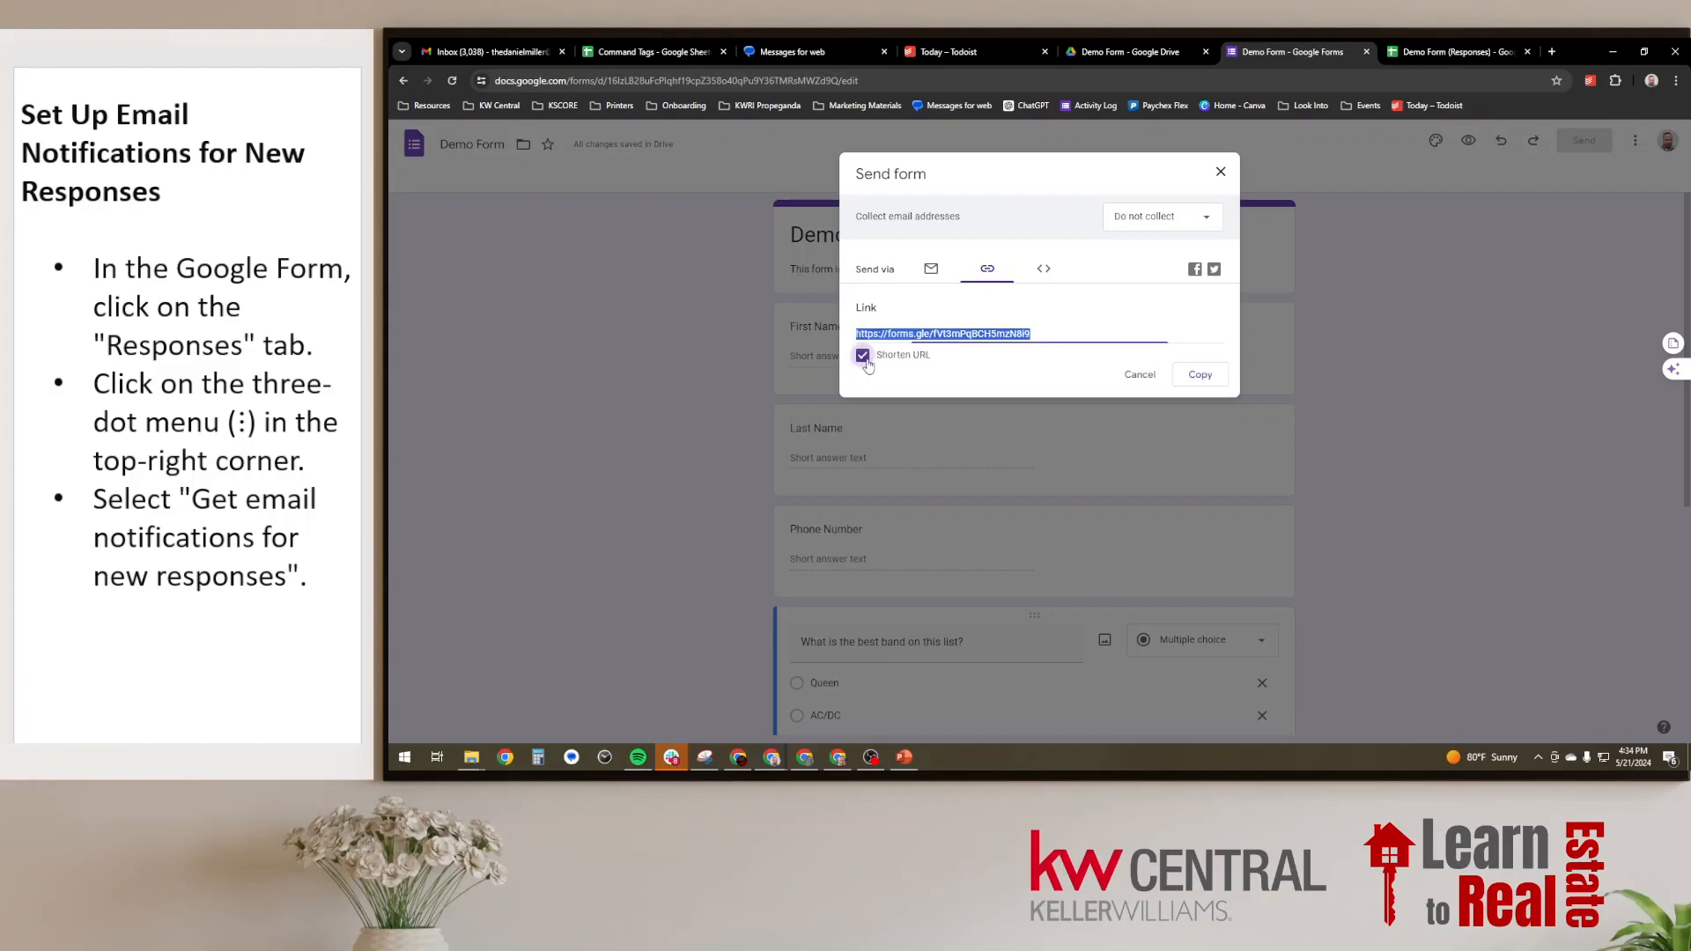
right_click(956, 334)
left_click(1163, 351)
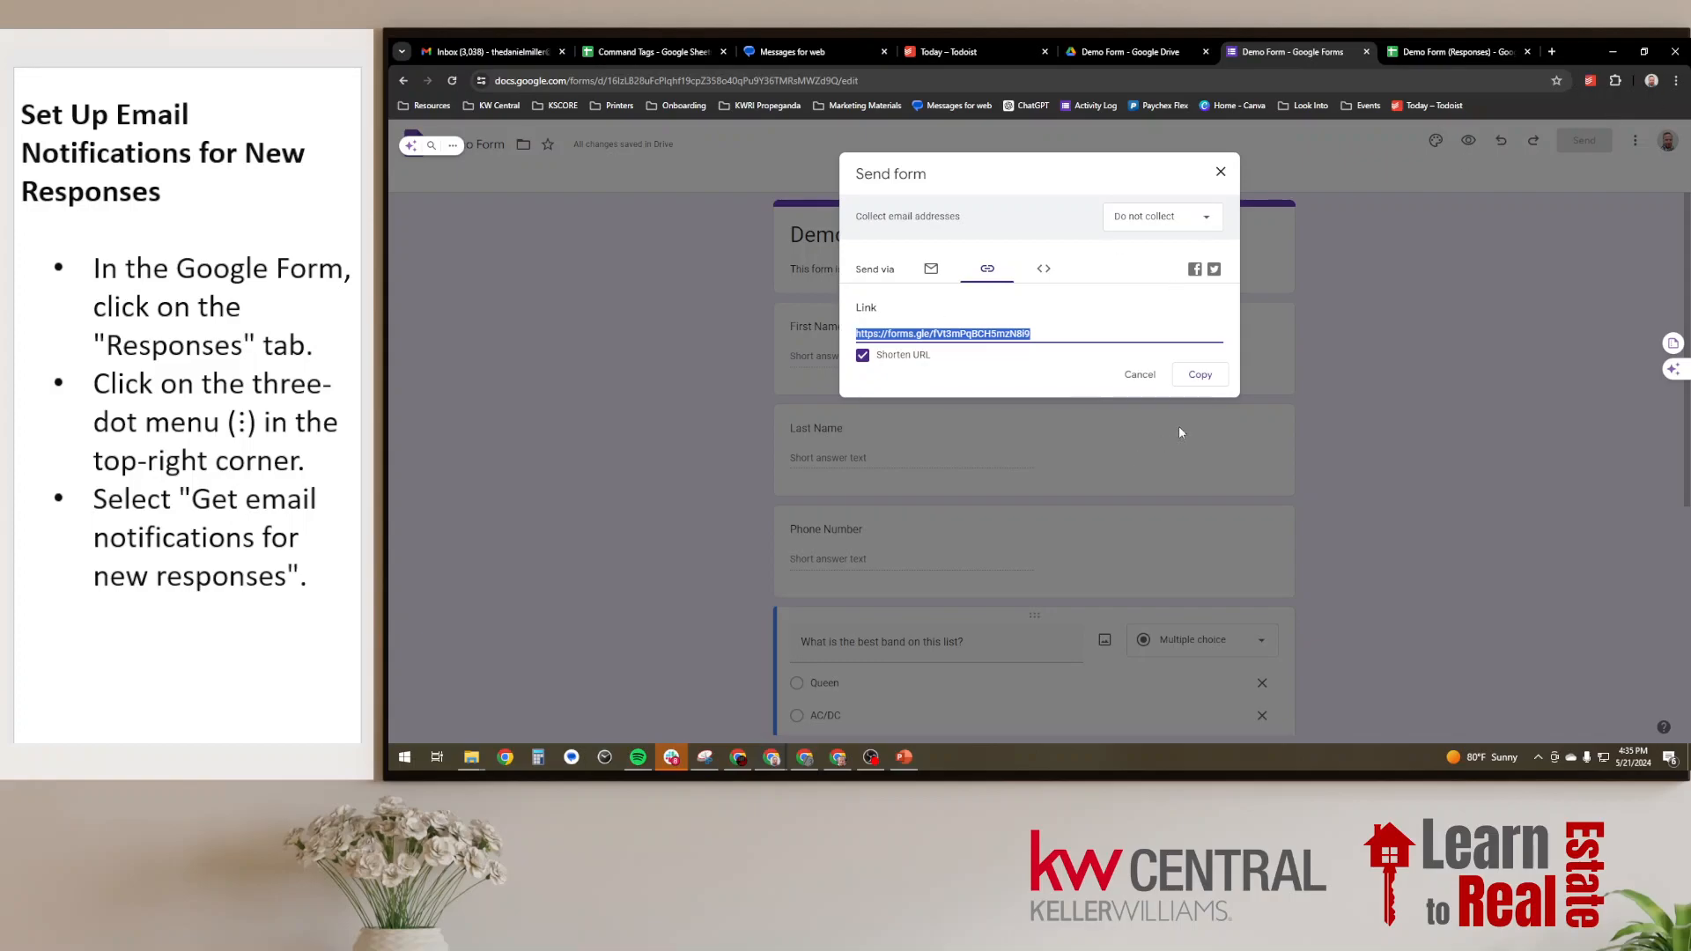
- Open the copied form link in a new incognito window
left_click(1678, 81)
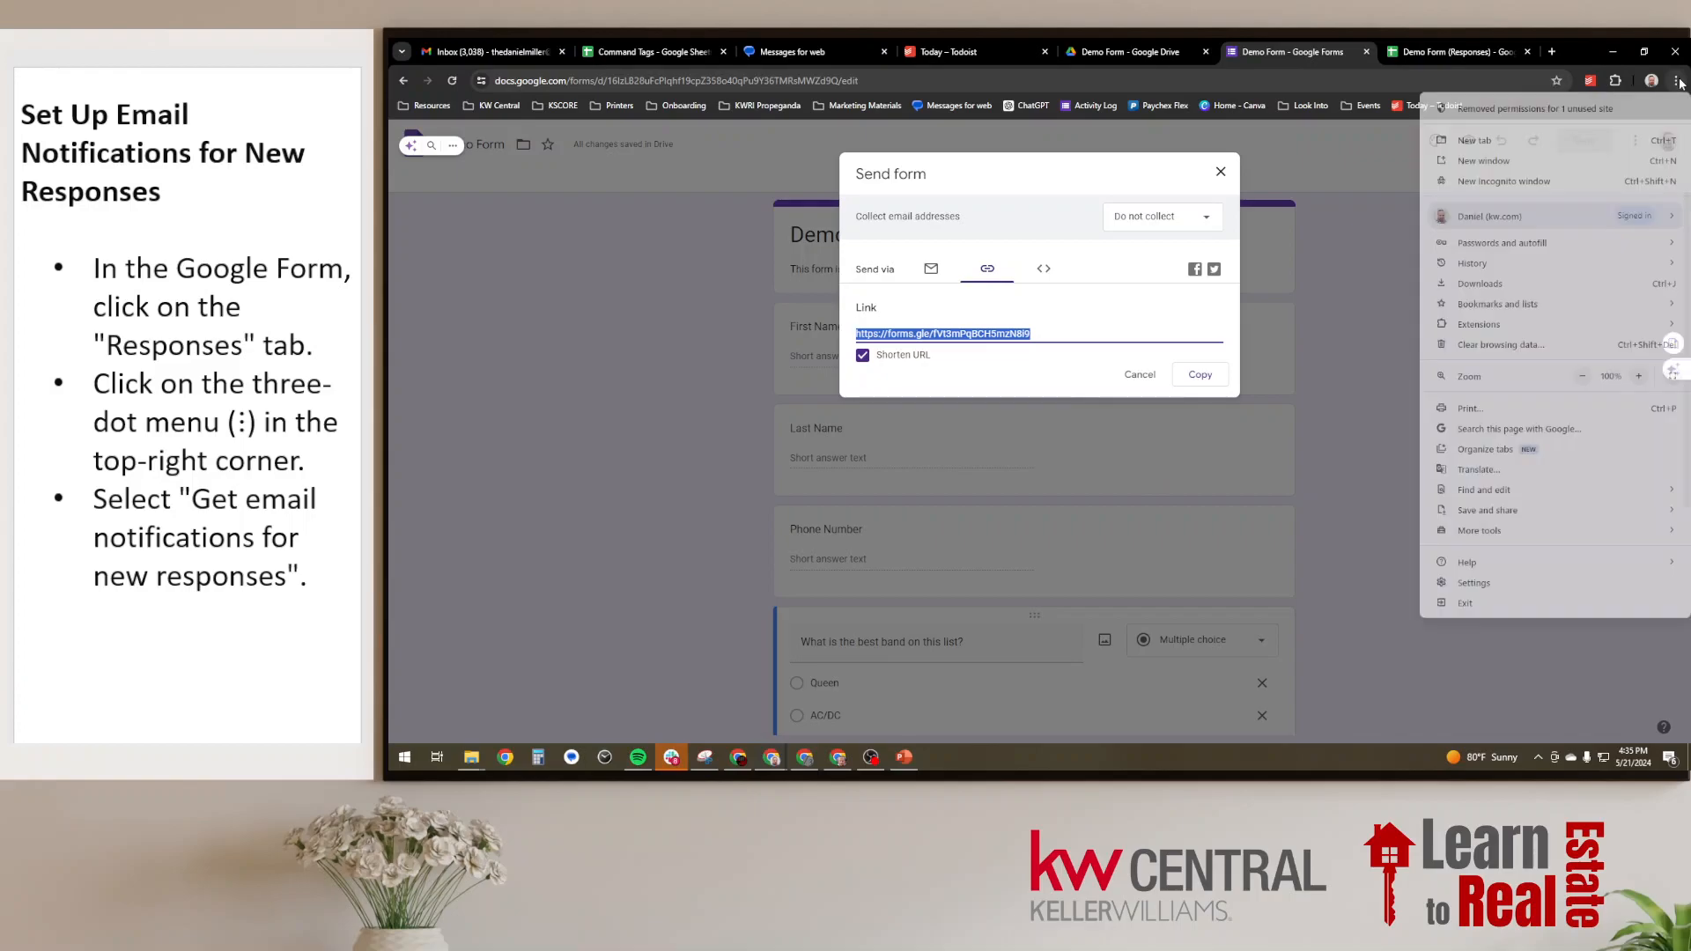
left_click(1525, 179)
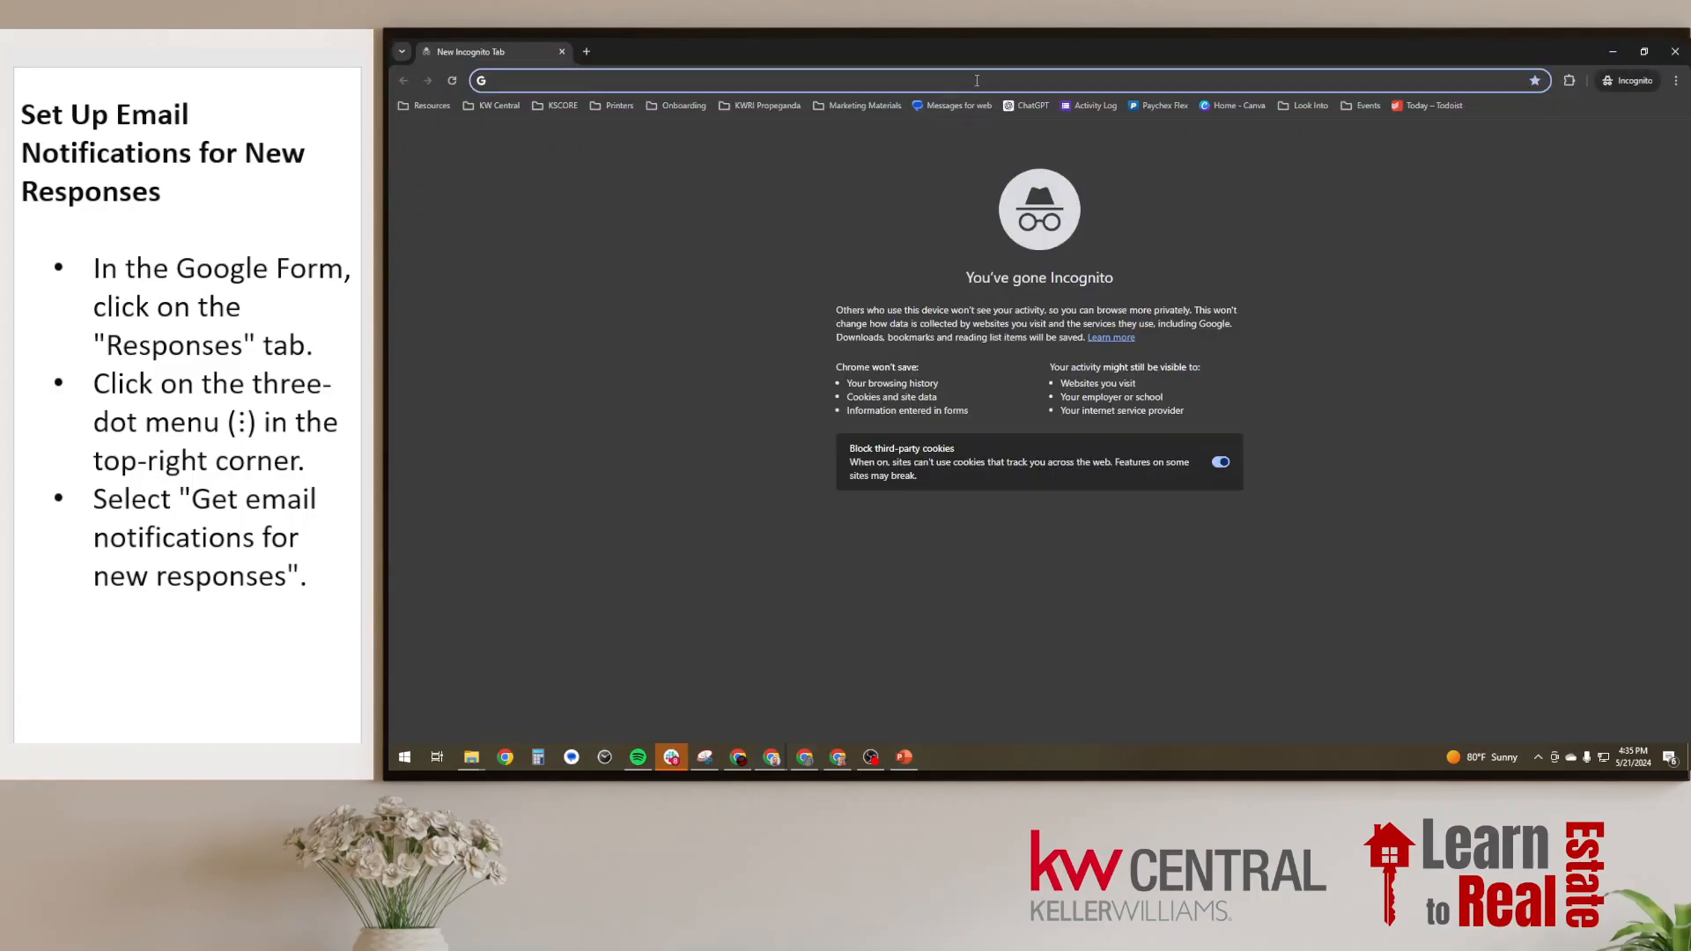
key("ctrl+v")
key("Return")
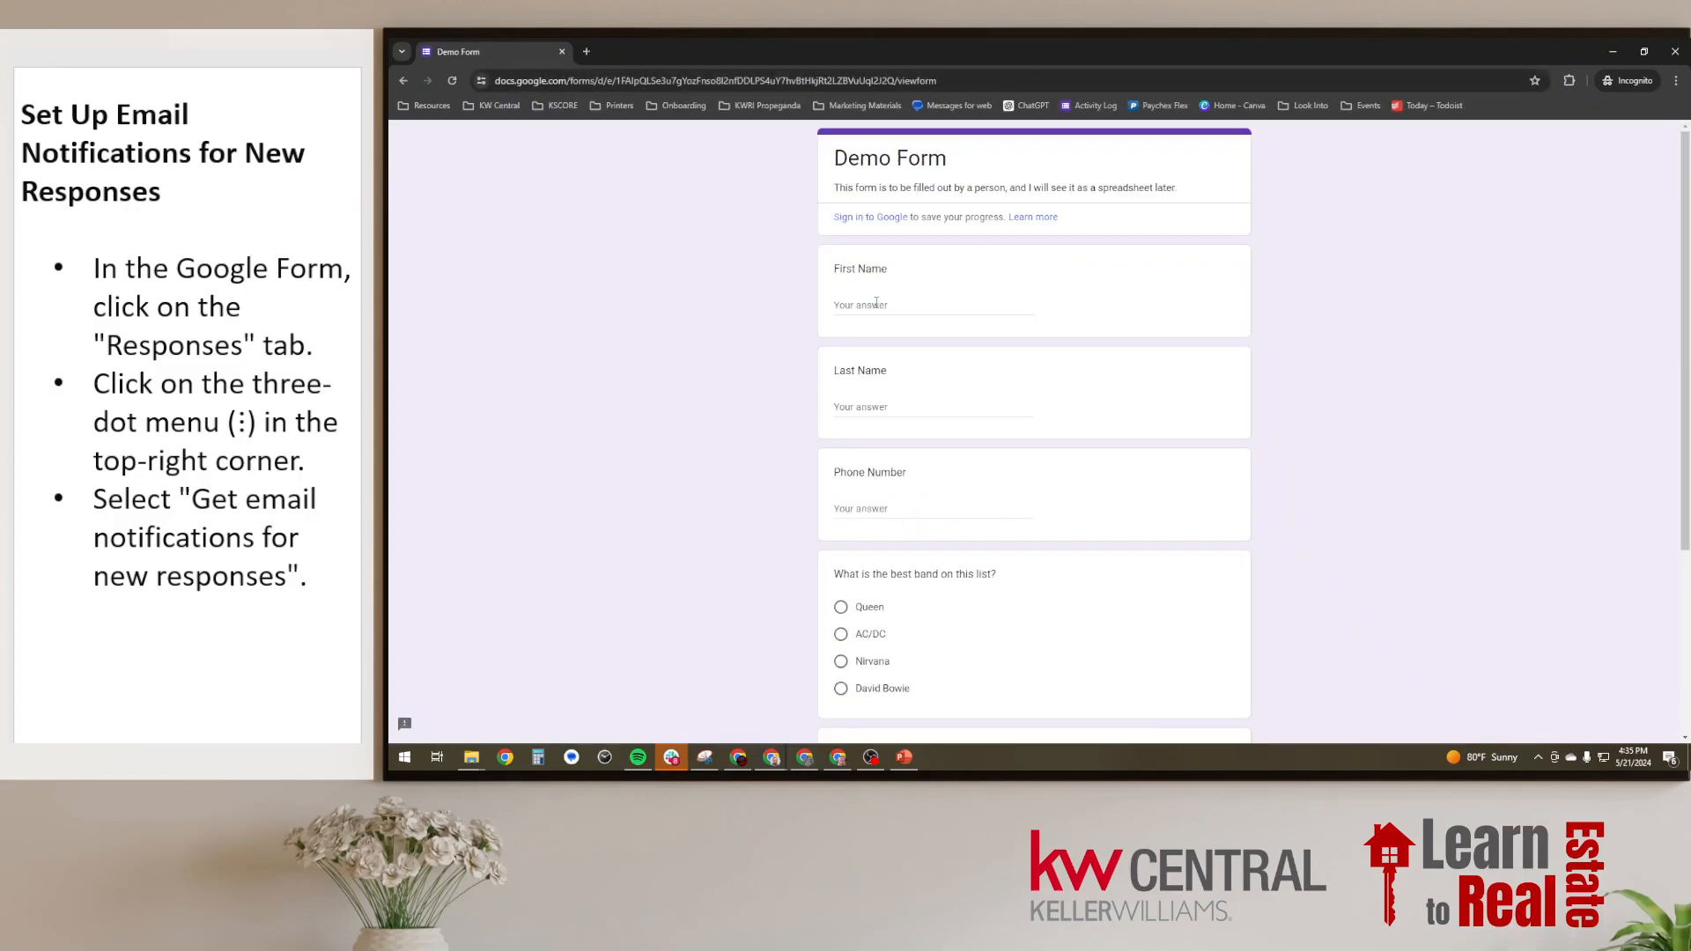
- Fill in the respondent's first name, last name and phone number on the live form
left_click(877, 304)
type("Frank")
key("Tab")
type("F")
key("Tab")
type("55")
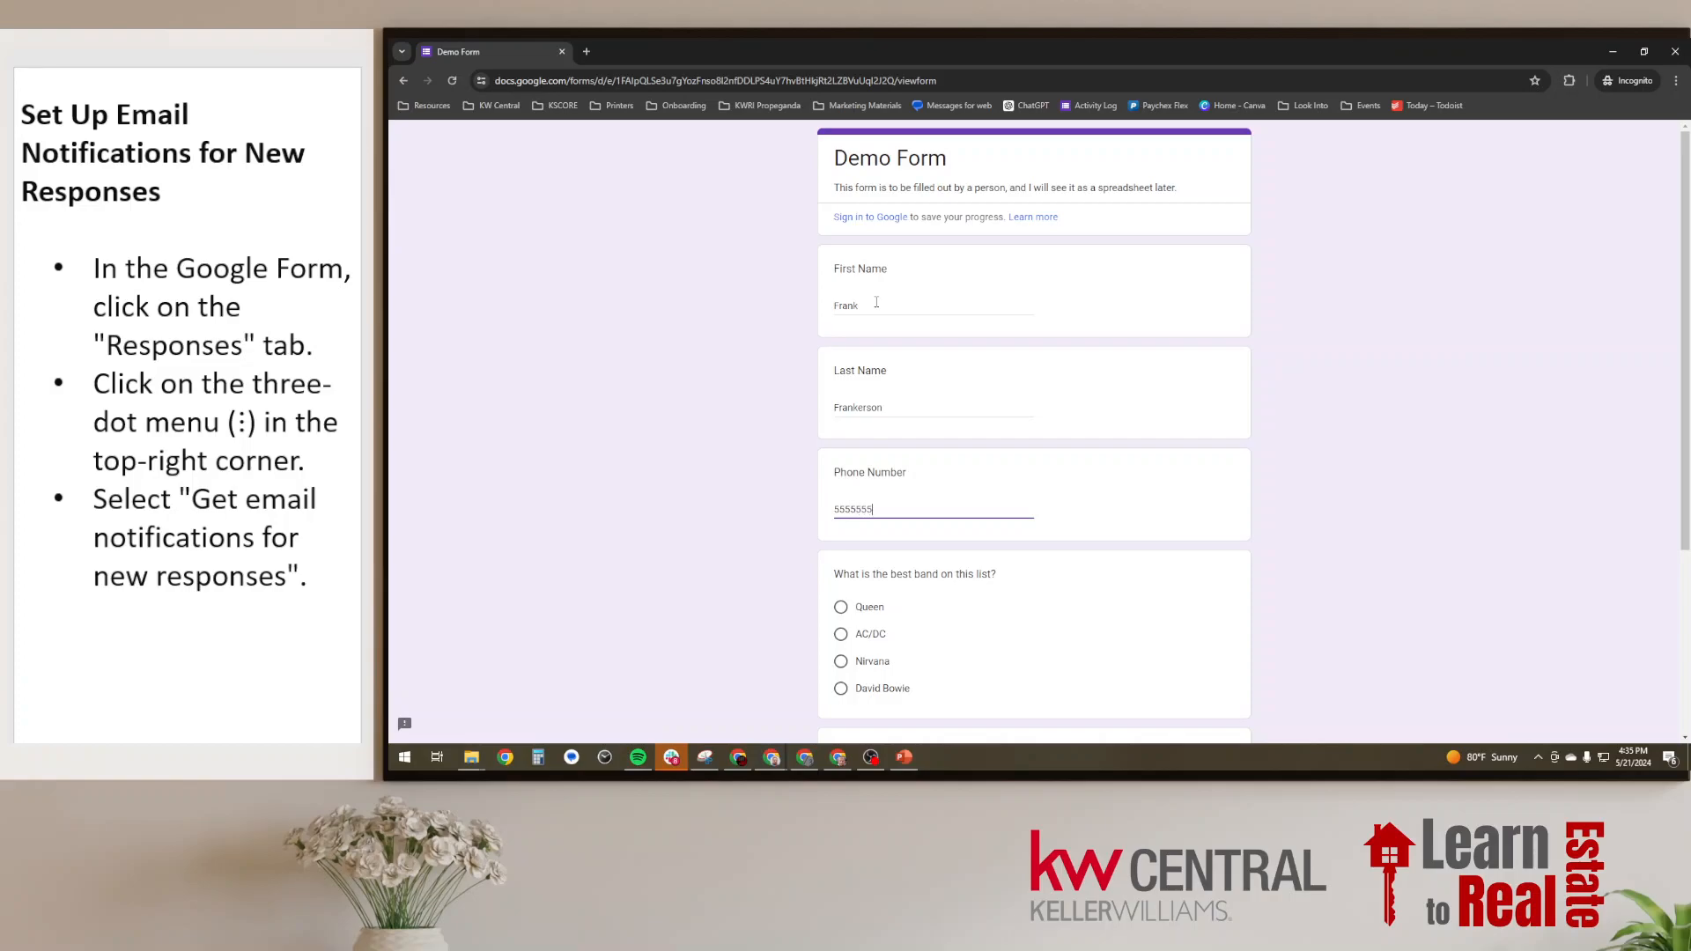
key("Tab")
scroll(877, 302, "down", 2)
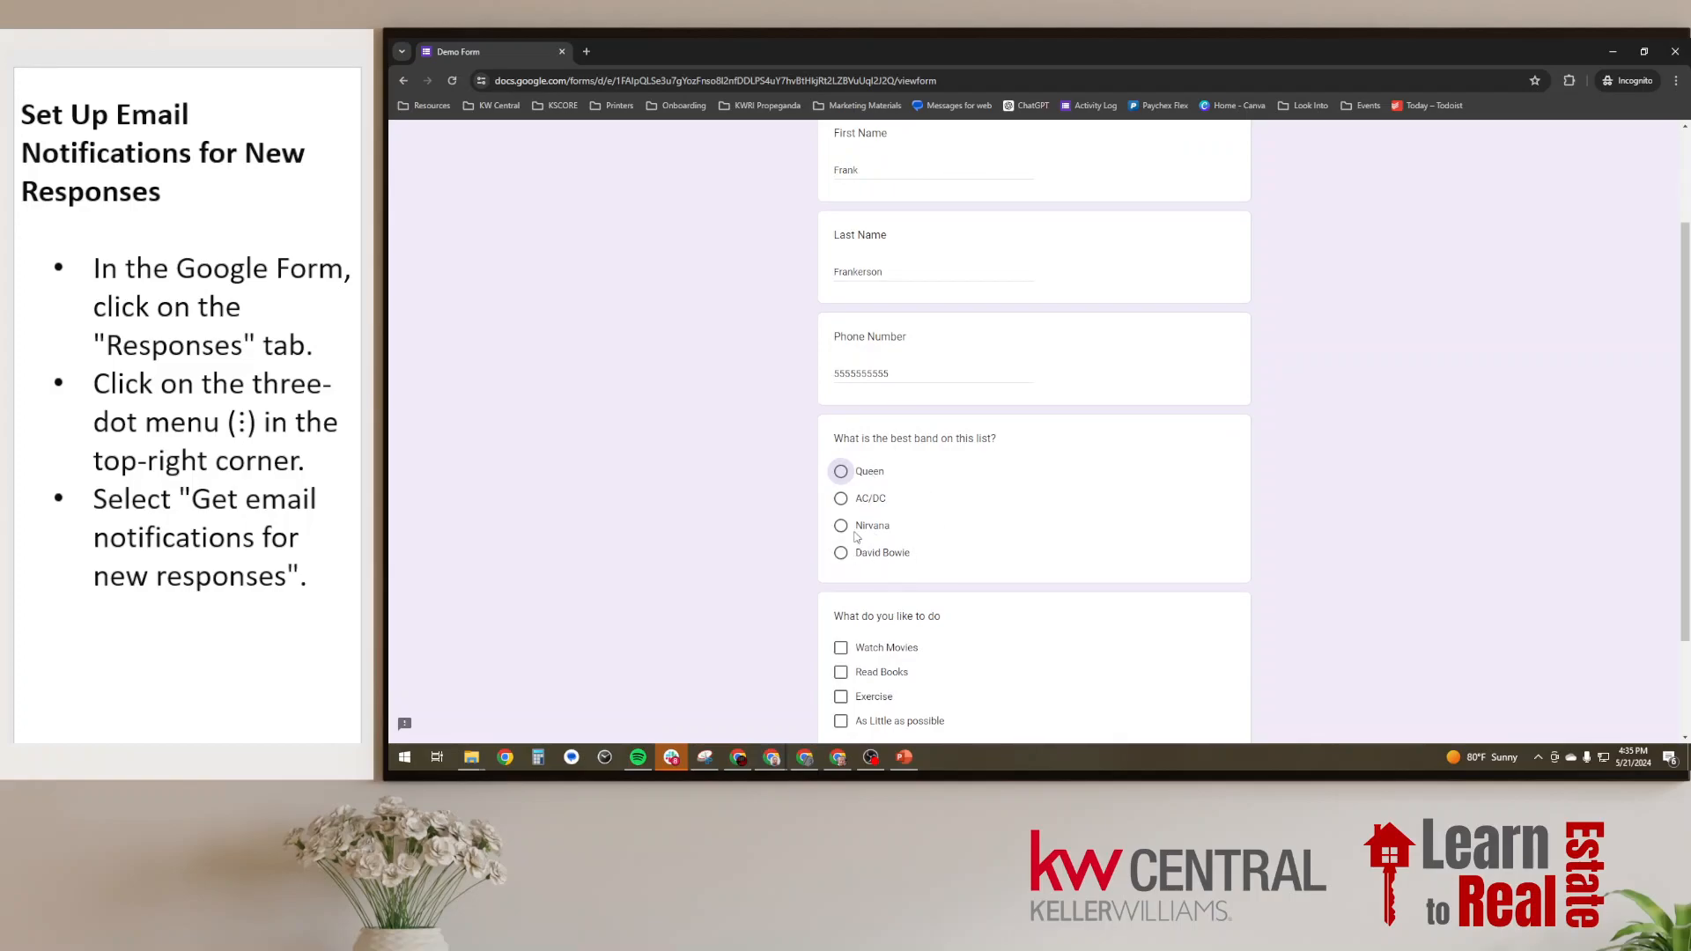
- Choose Queen as best band, select Watch Movies, Read Books and As Little as possible, submit the response and close the incognito window
left_click(841, 472)
scroll(1090, 521, "down", 1)
scroll(1089, 520, "down", 1)
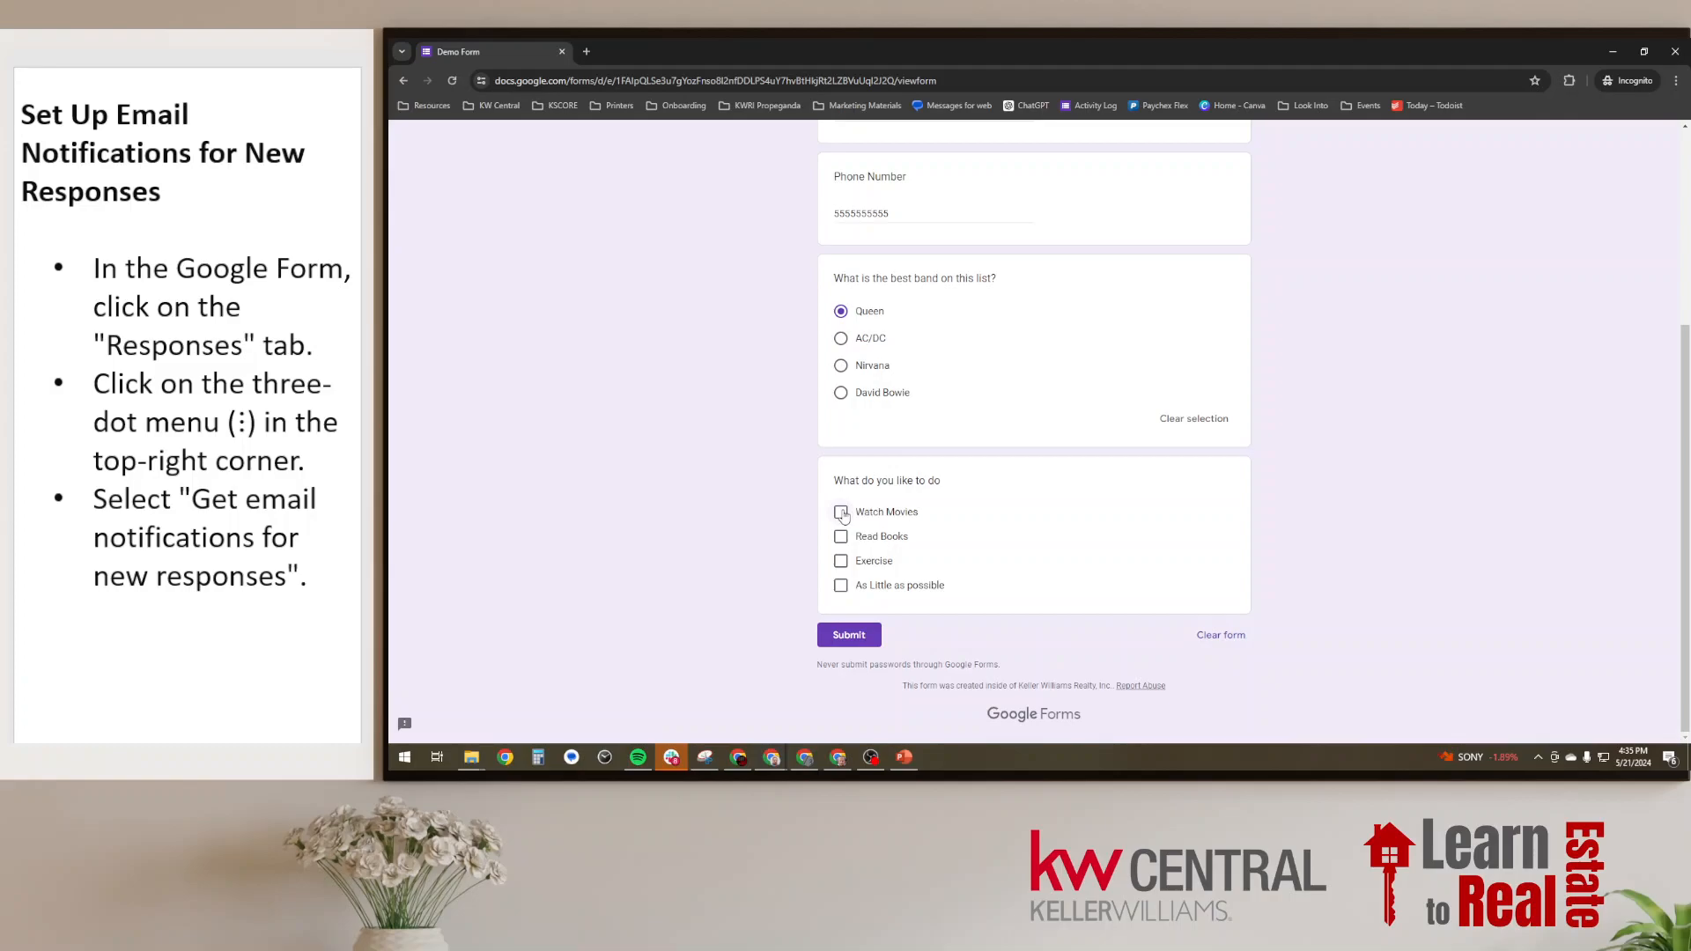
left_click(841, 513)
left_click(840, 537)
left_click(841, 586)
left_click(850, 636)
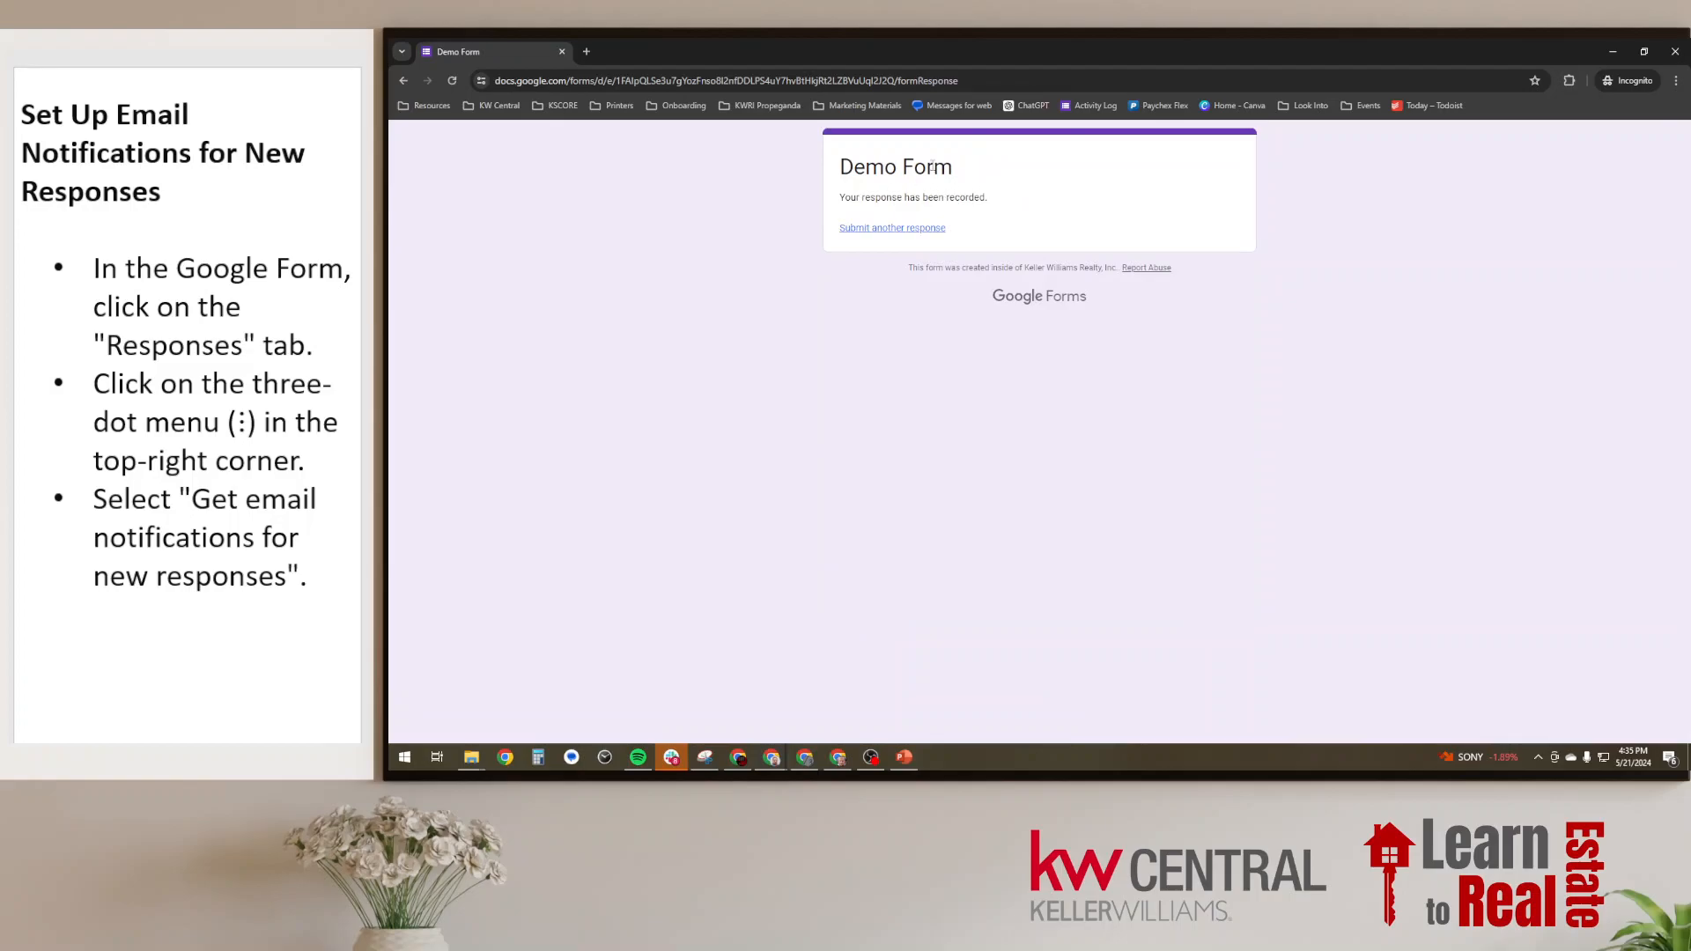
left_click(1675, 51)
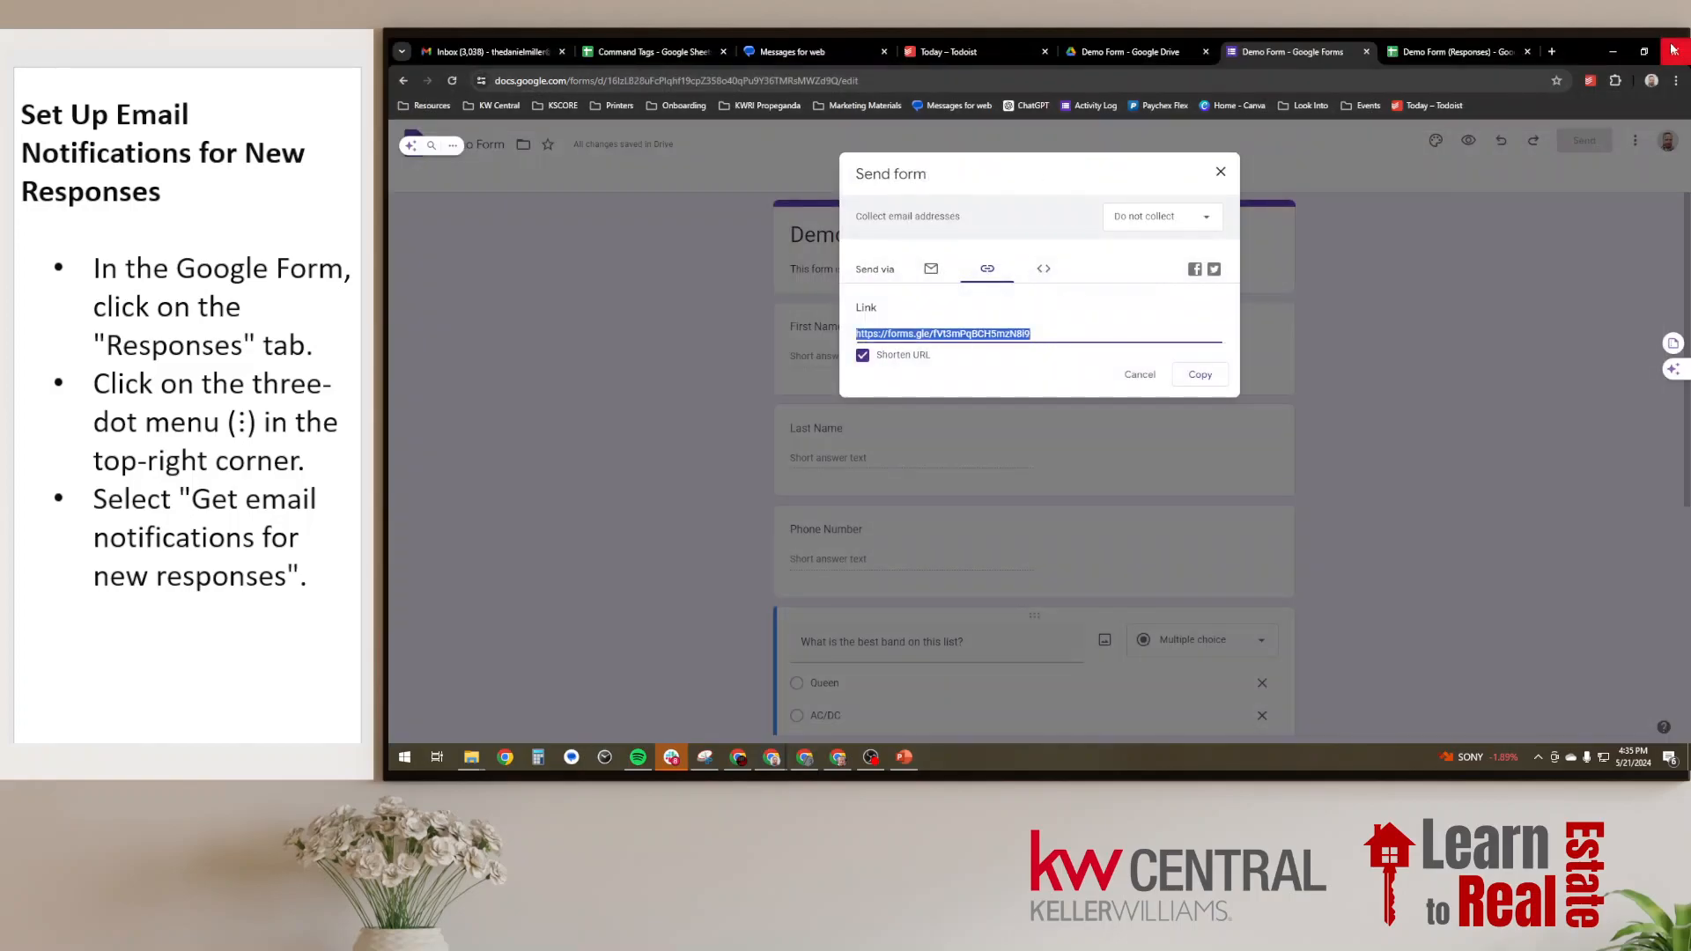
- Dismiss the send dialog and review the submitted test response in the form's response summary and the linked Demo Form (Responses) spreadsheet
left_click(1221, 172)
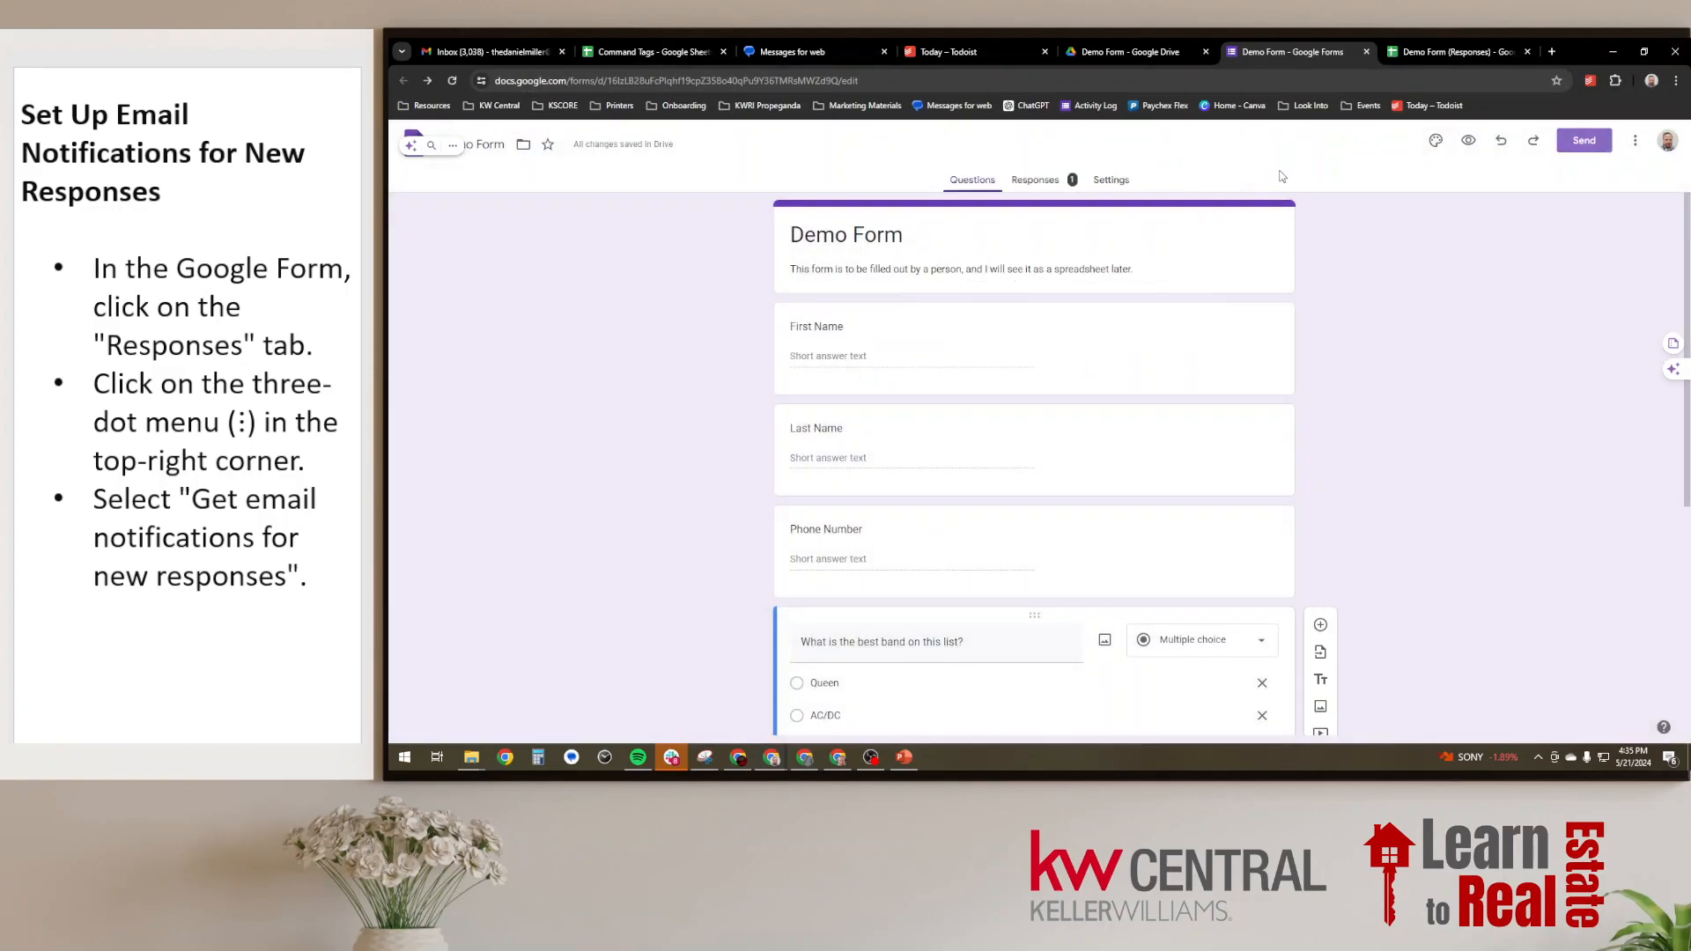
left_click(1033, 183)
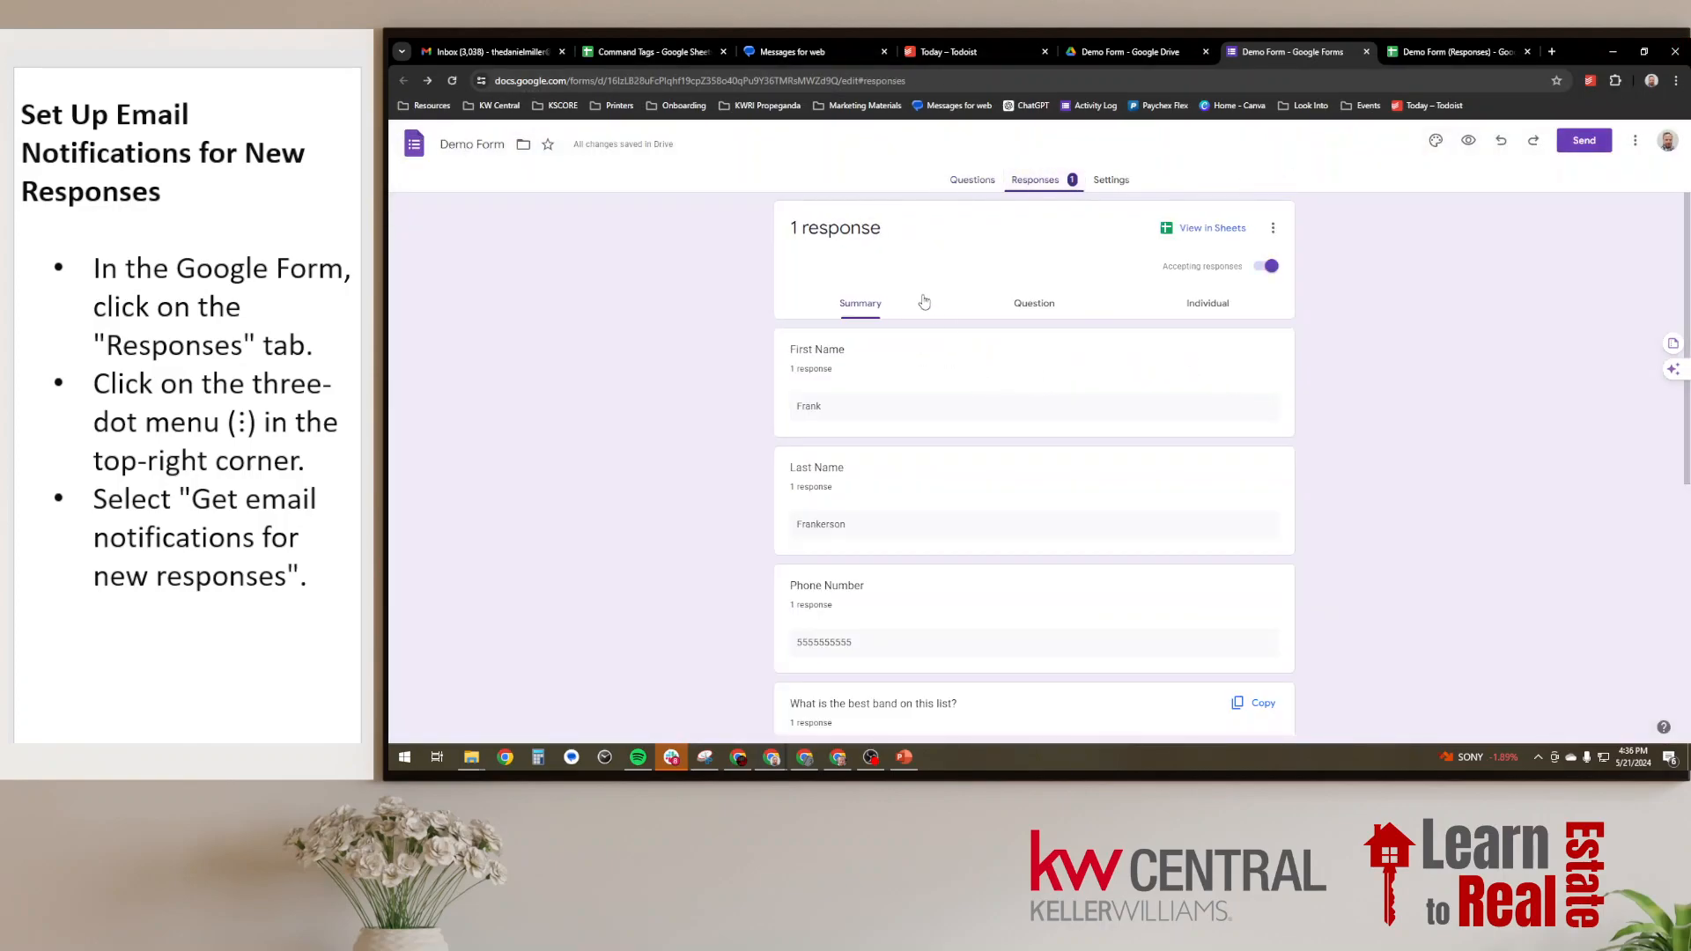
left_click(1425, 51)
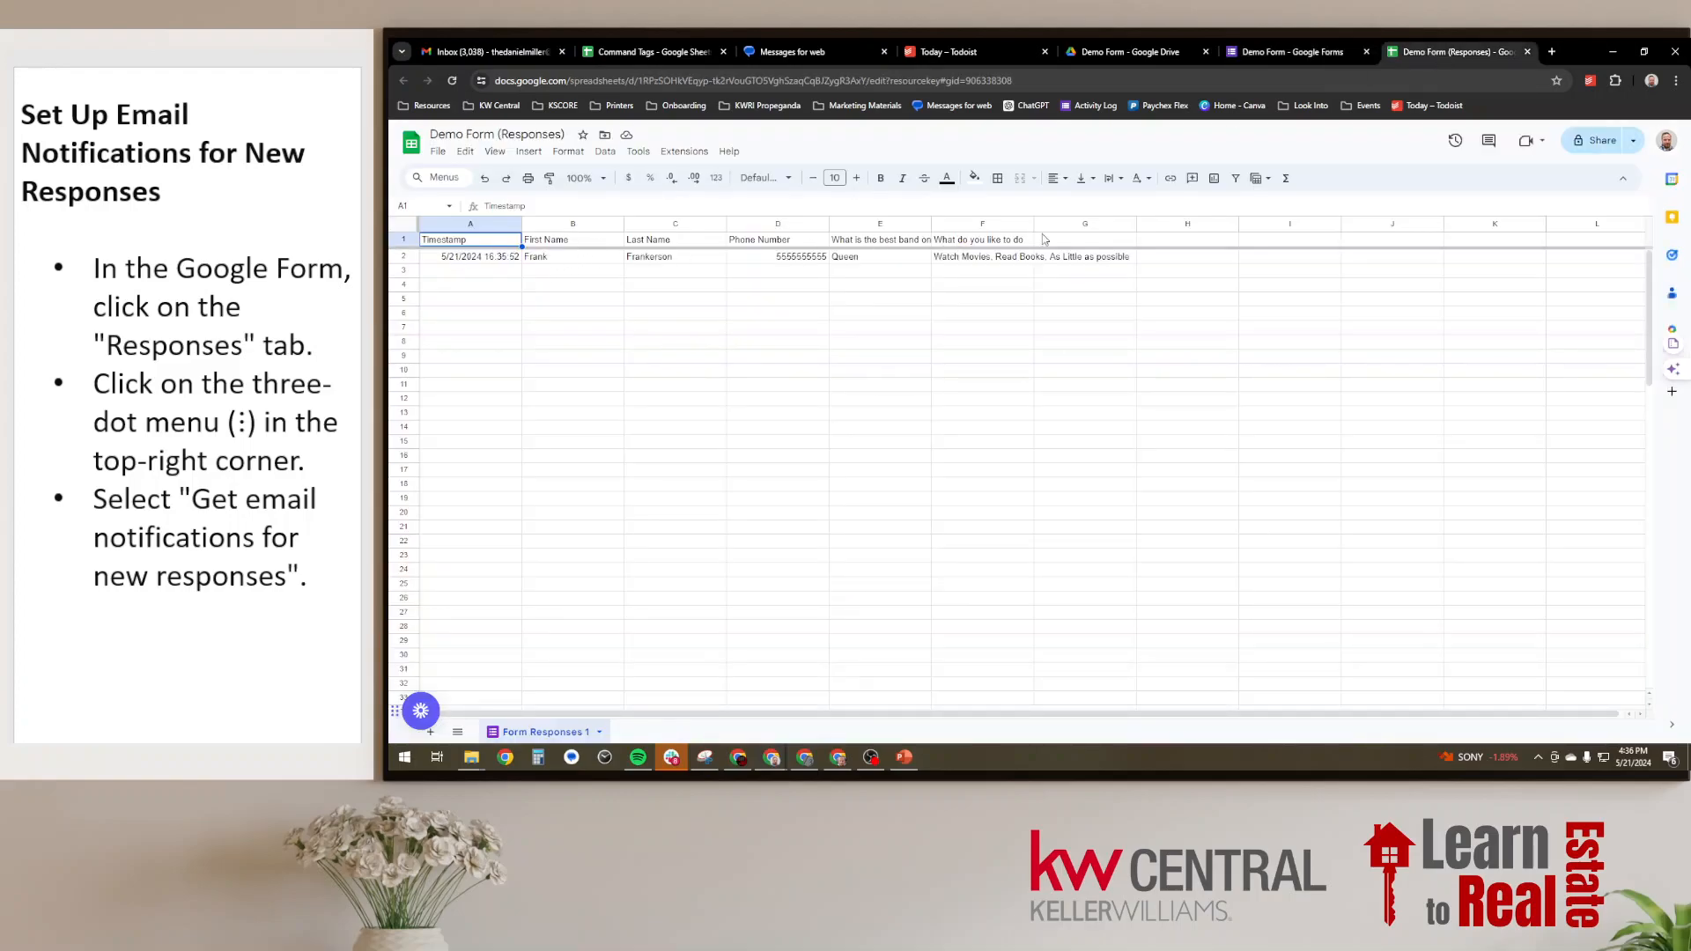